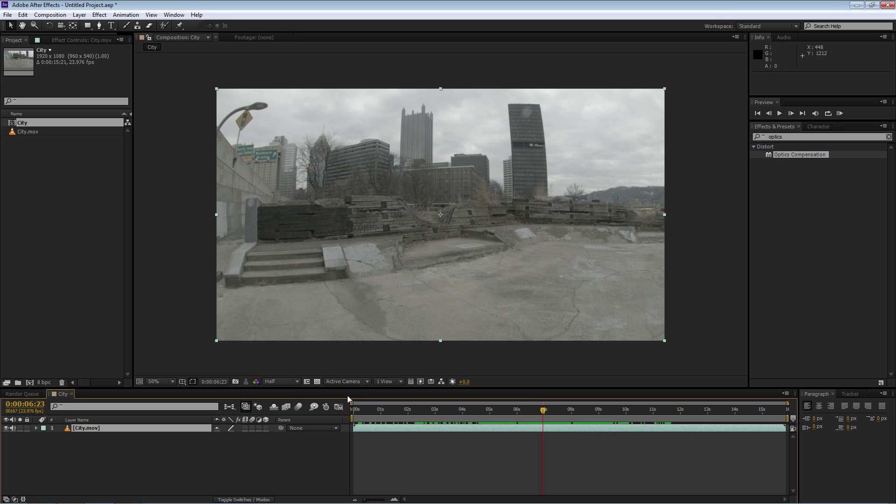
Set the City composition's work area from 0:00:04:10 to 0:00:11:14 and trim the composition to it.
left_click_drag(565, 409, 474, 416)
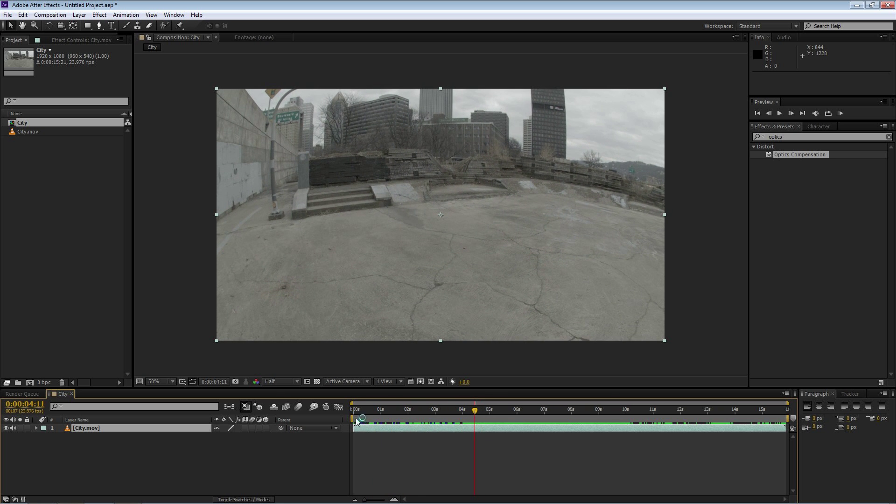
left_click_drag(351, 416, 671, 415)
key("space")
left_click_drag(787, 418, 672, 430)
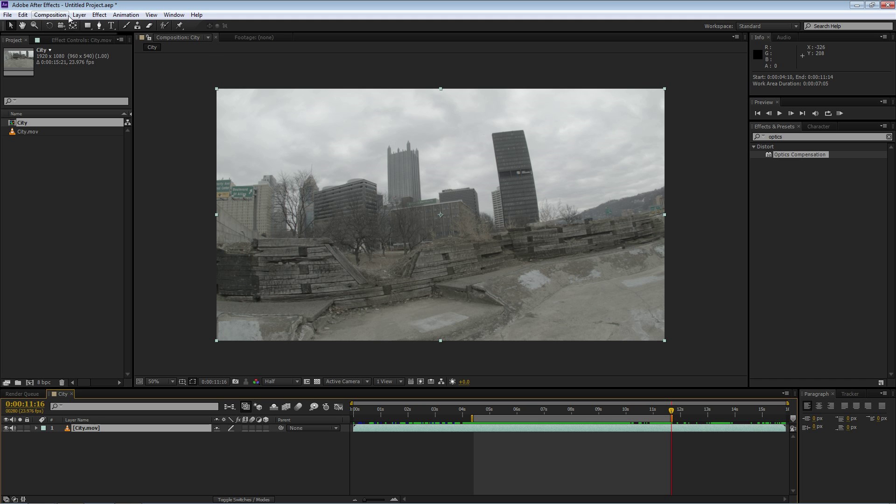
left_click(50, 14)
left_click(61, 60)
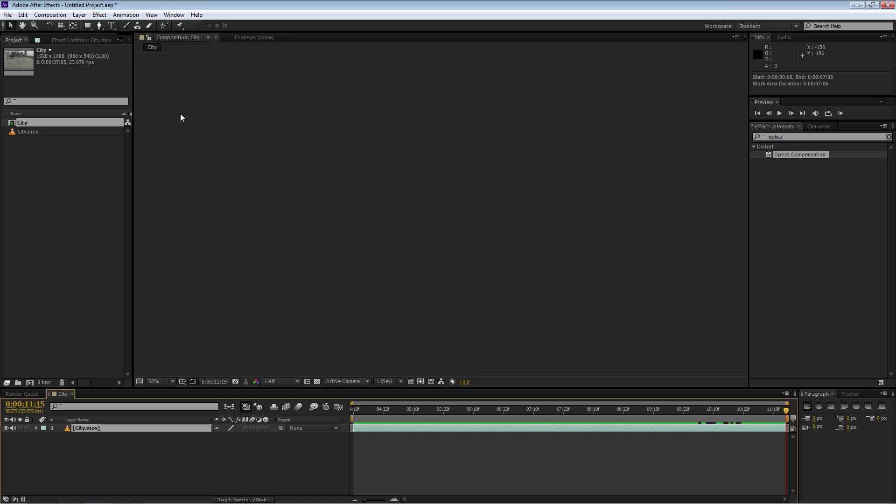
Scrub through the trimmed City composition to examine the camera movement and lens distortion in the footage.
left_click_drag(451, 408, 352, 409)
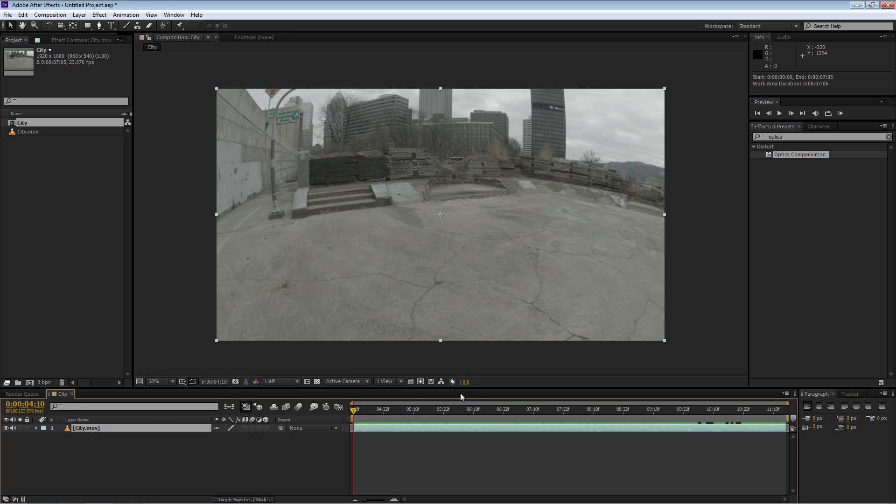
left_click_drag(376, 411, 528, 389)
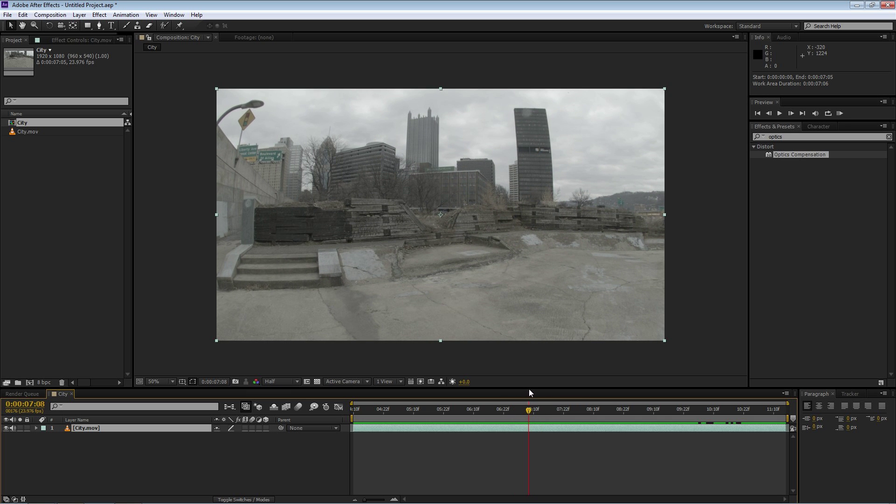
left_click_drag(530, 390, 534, 409)
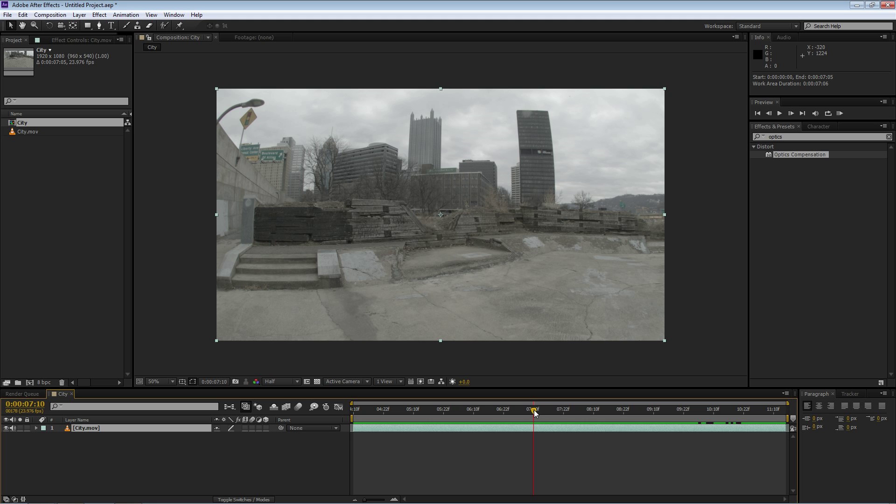
left_click_drag(534, 410, 626, 418)
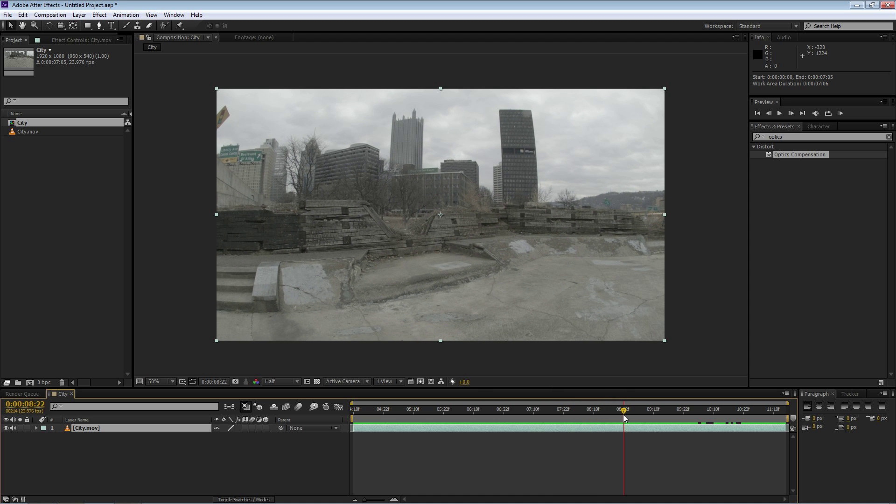
left_click_drag(433, 410, 516, 409)
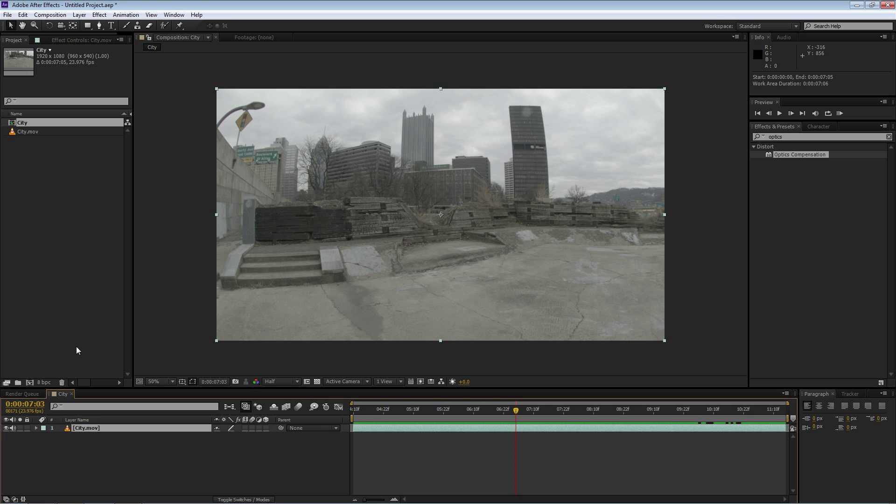
Pre-compose the City.mov layer into a new composition named Base1, moving all attributes into it.
left_click(78, 428)
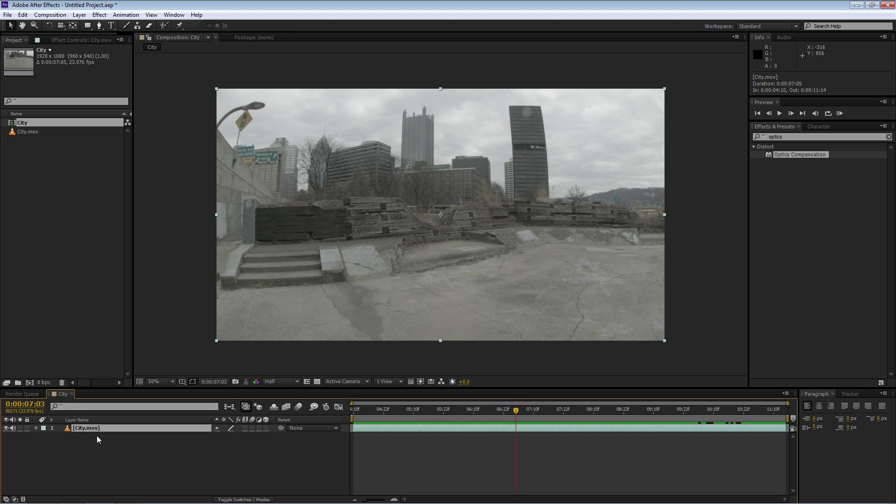
key("ctrl+shift+c")
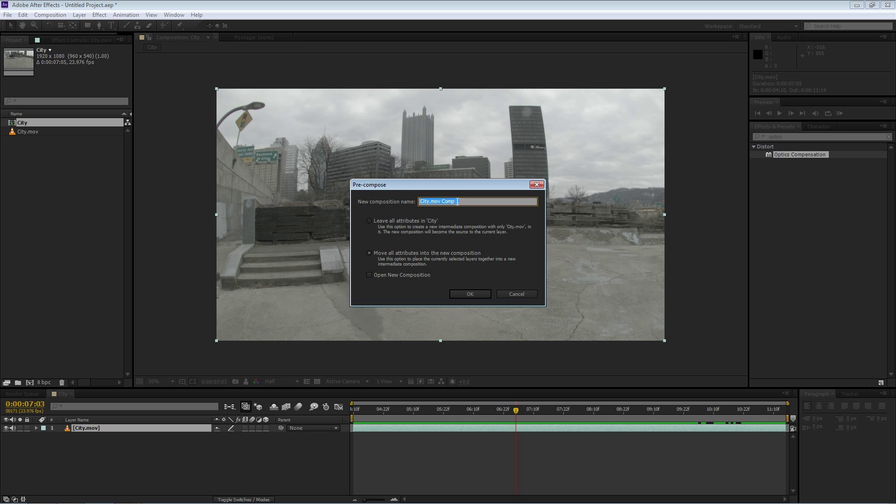
type("Base1")
left_click(470, 293)
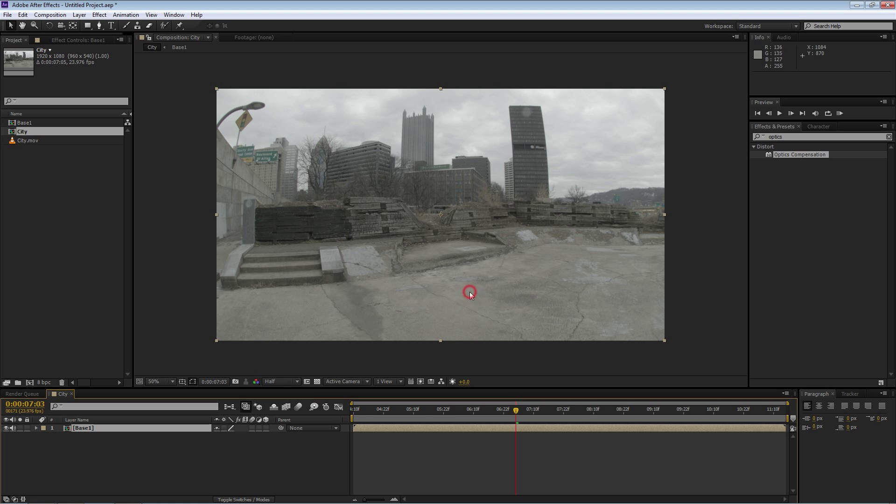
Open the Base1 composition and set its size to 3840 × 2160 px.
double_click(84, 428)
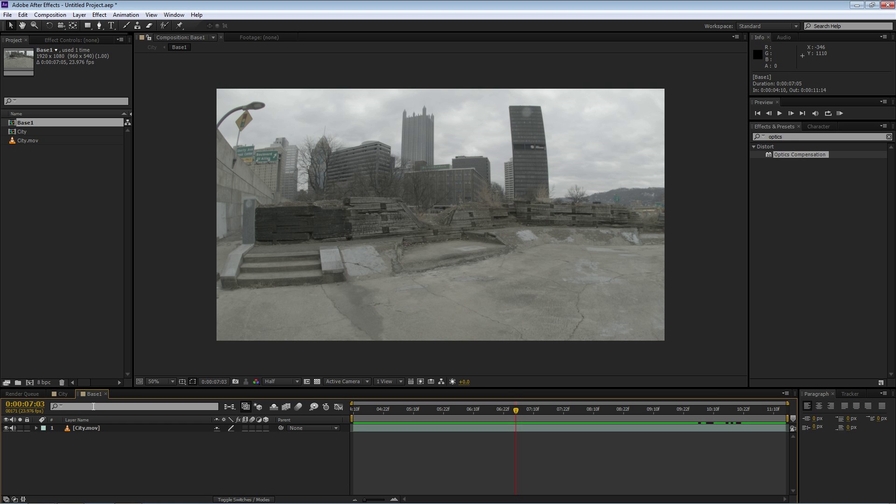
right_click(96, 393)
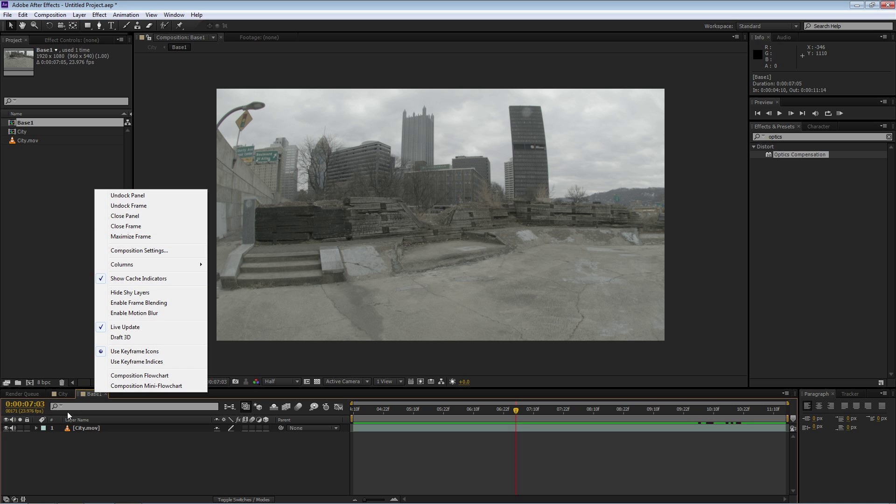
left_click(130, 251)
left_click(397, 198)
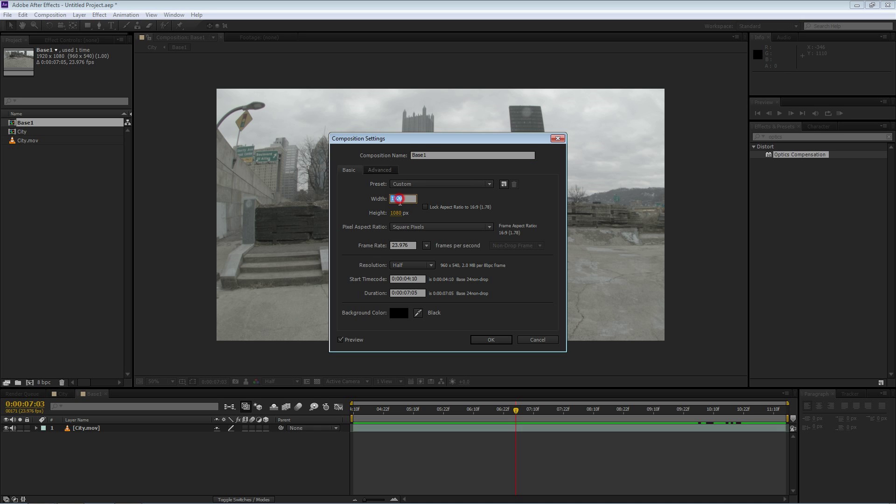
type("3840")
key("Tab")
type("2160")
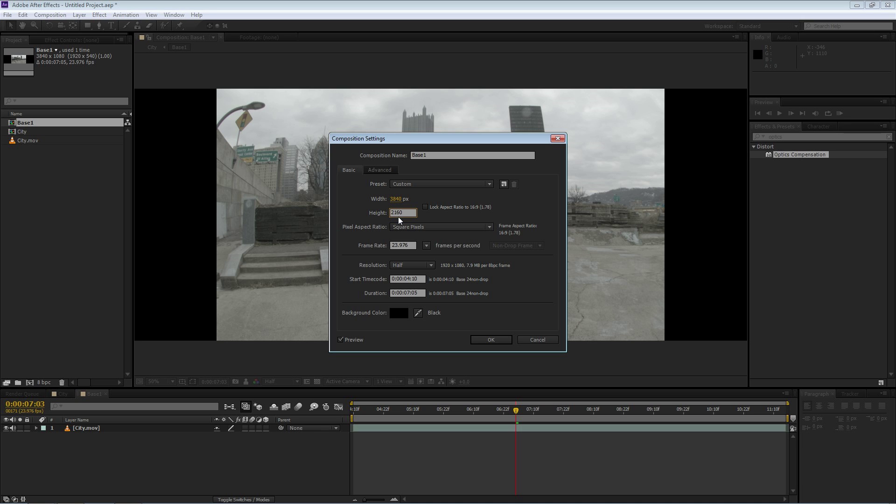
left_click(438, 215)
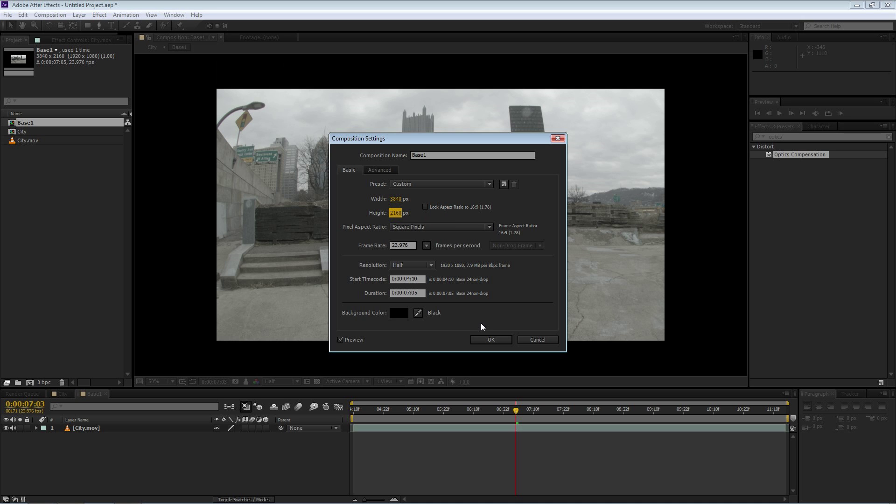
left_click(490, 339)
scroll(429, 213, "down", 1)
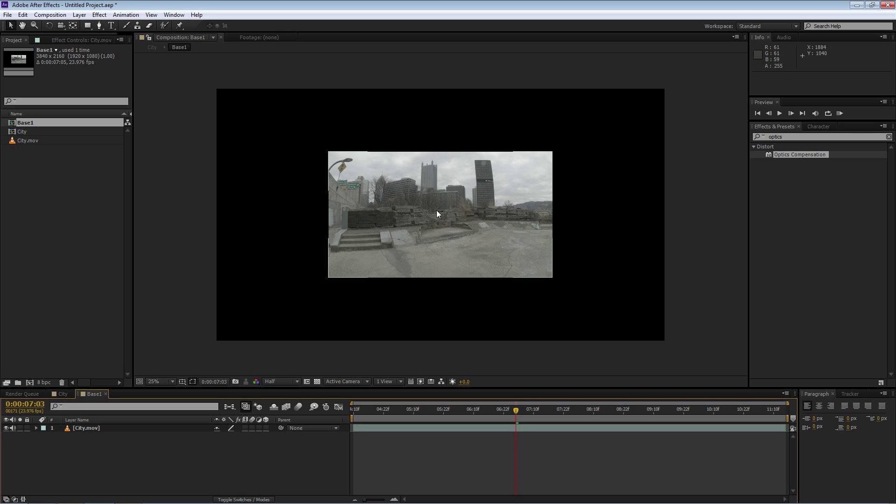
Return to the City composition and pre-compose its Base1 layer as Base2, moving all attributes into it.
left_click(88, 429)
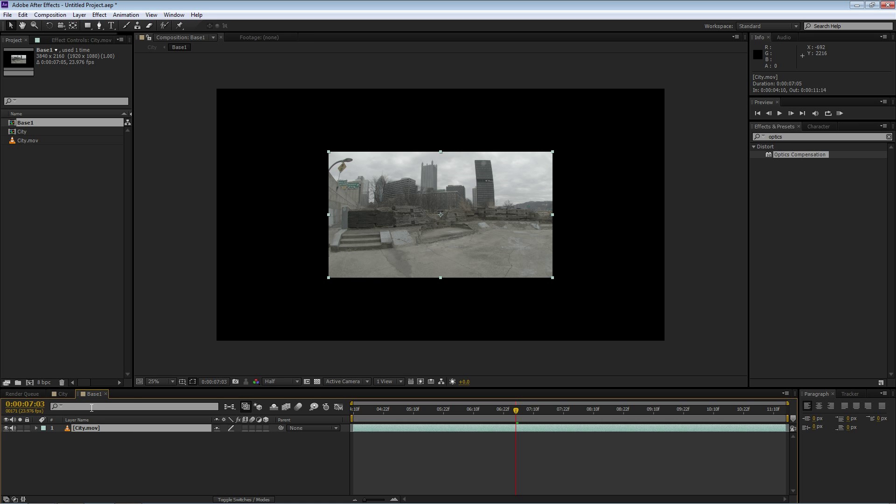
left_click(63, 393)
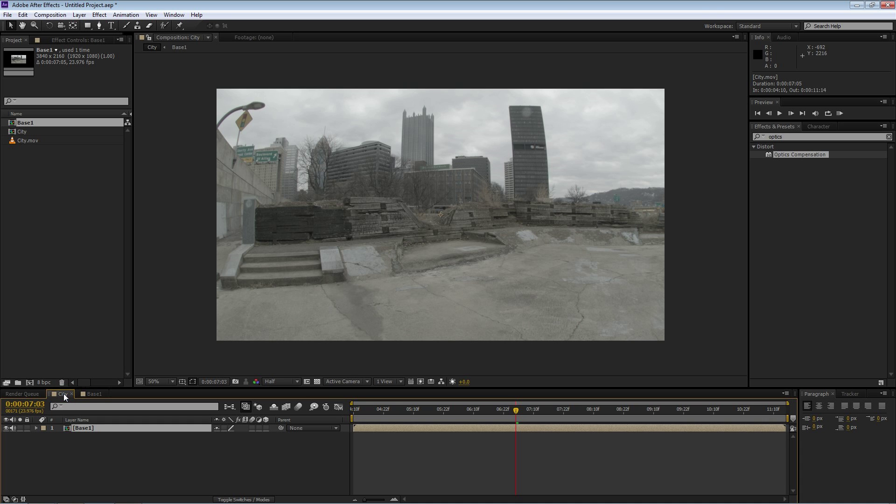
key("comma")
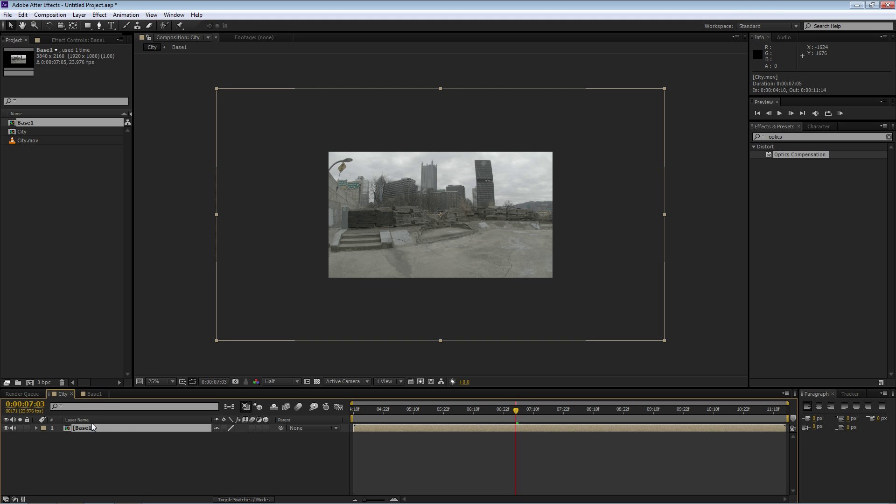
key("ctrl+shift+c")
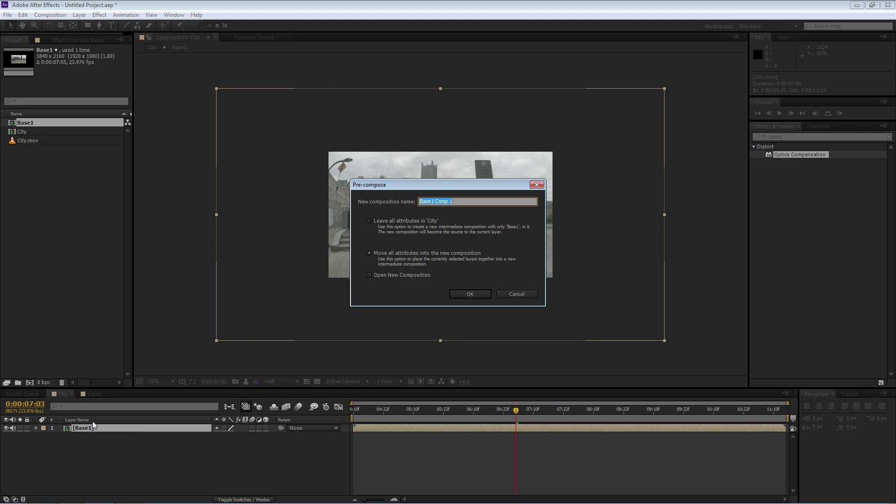
type("Base2")
left_click(470, 294)
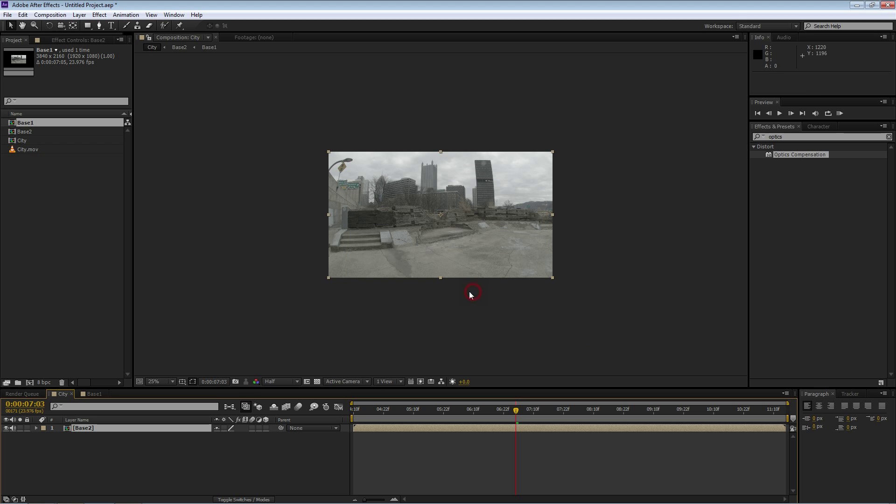
Open the Base2 composition from the City timeline and close the Base1 timeline.
double_click(86, 428)
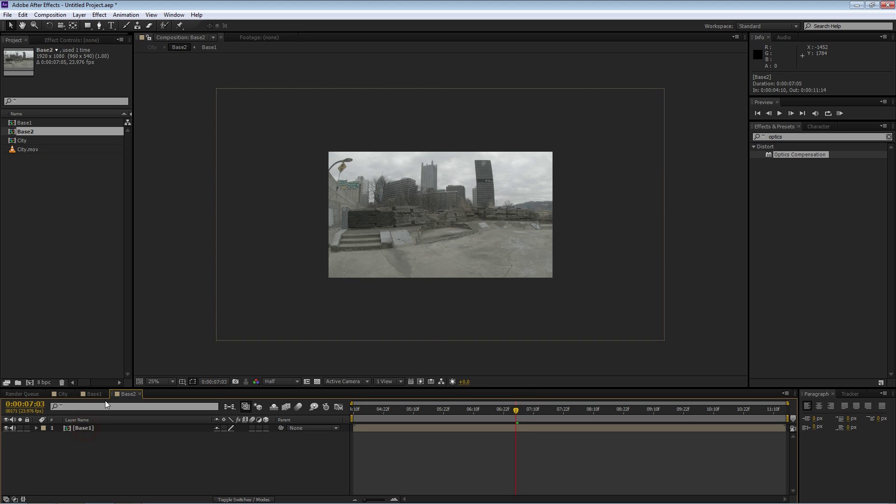
left_click(104, 394)
left_click(106, 394)
Set the Base2 composition's size to 3840 × 2160 px in its composition settings.
right_click(95, 396)
left_click(129, 247)
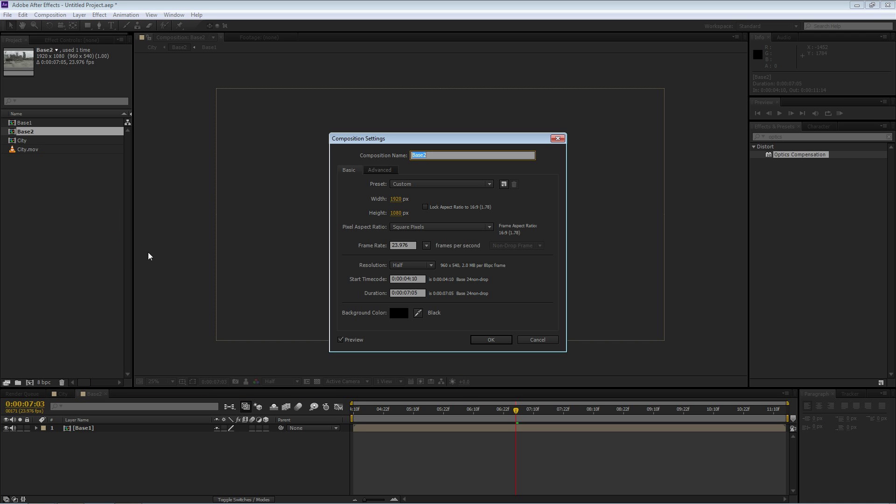
left_click(392, 199)
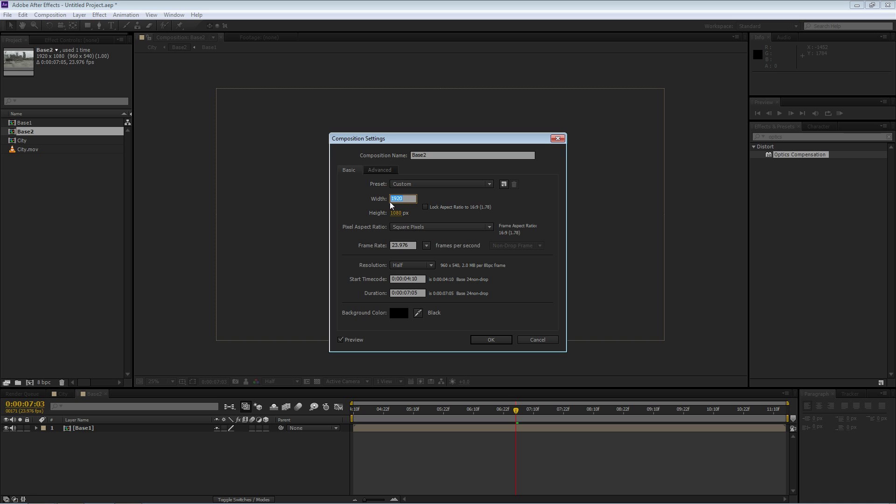
type("3840")
left_click(393, 212)
type("21060")
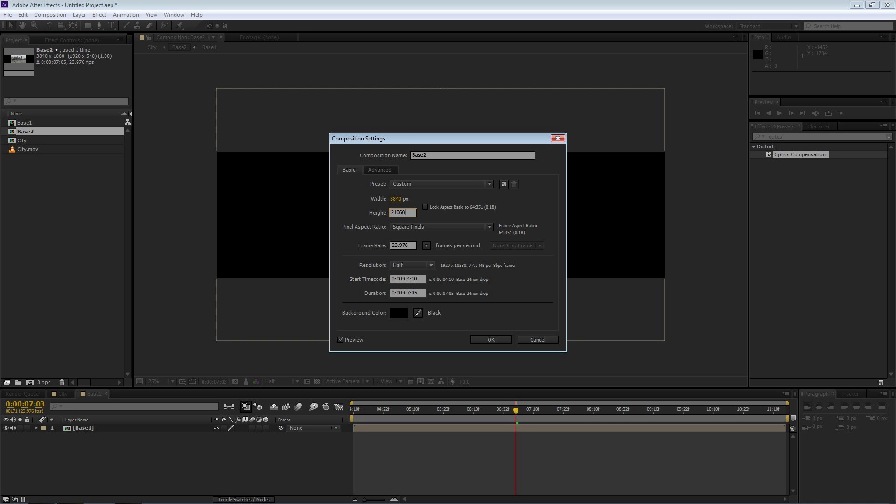
key("BackSpace")
key("BackSpace")
key("BackSpace")
type("60")
left_click(489, 340)
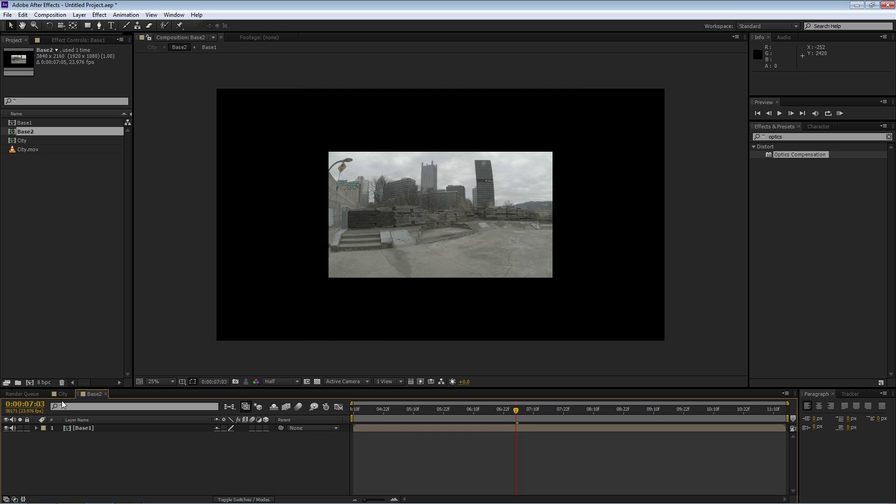
Open the nested Base1 composition from Base2 to check its City.mov layer, and return to Base2.
left_click(89, 427)
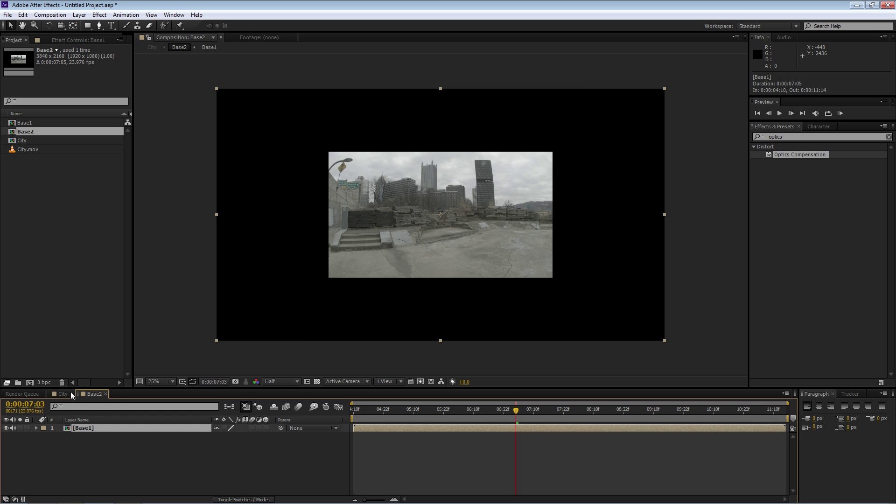
left_click(85, 434)
left_click(85, 427)
double_click(81, 427)
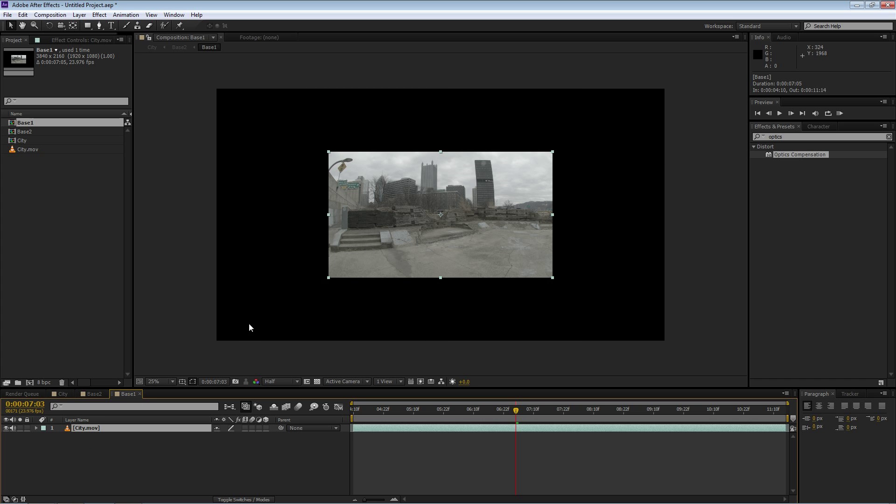
left_click(100, 395)
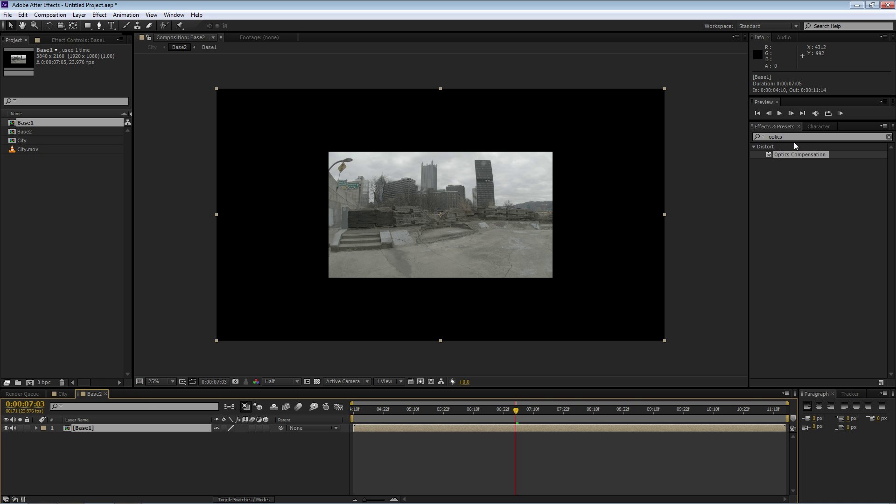
Find the Optics Compensation effect, apply it to the Base1 layer in Base2, and enable Reverse Lens Distortion.
left_click(789, 137)
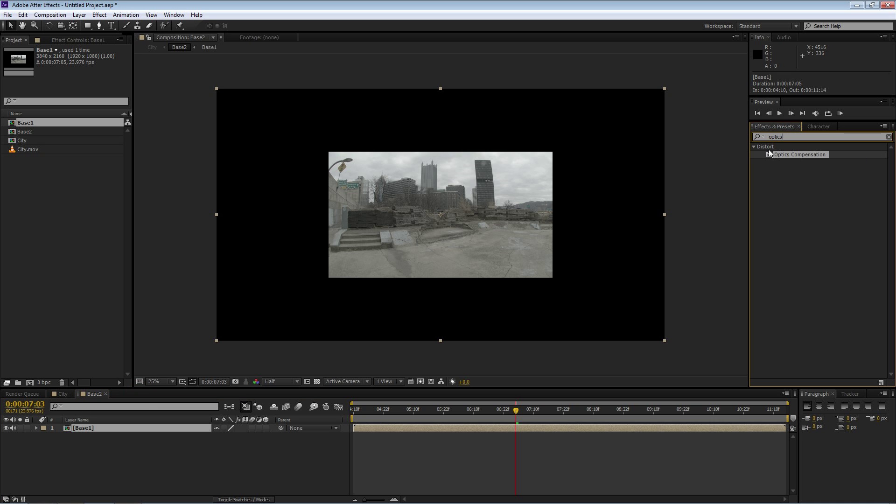
double_click(794, 135)
type("optics")
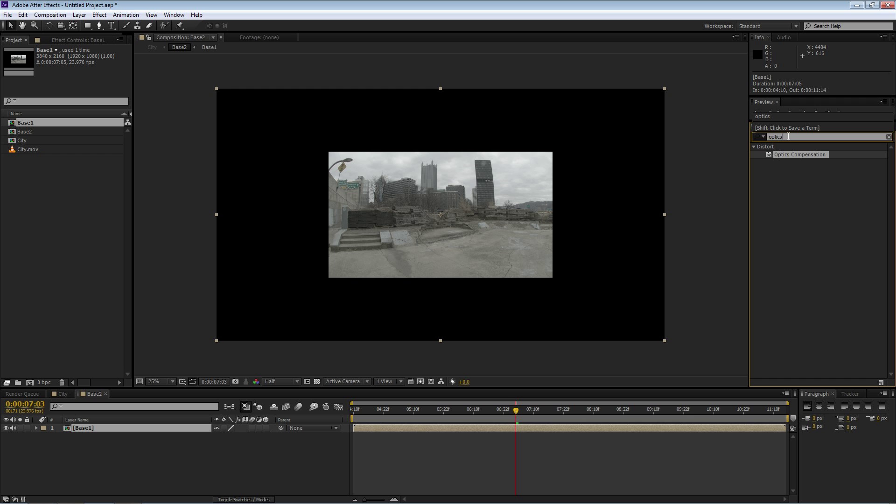
left_click_drag(819, 155, 86, 427)
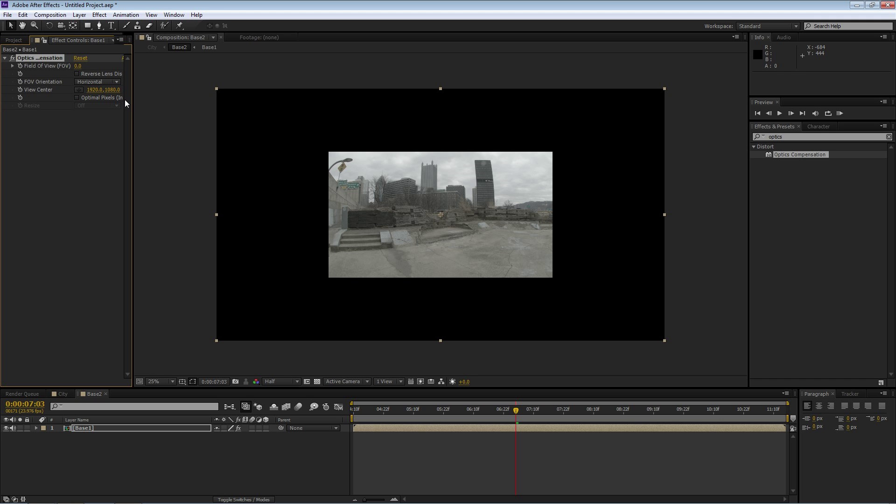
left_click_drag(133, 97, 165, 97)
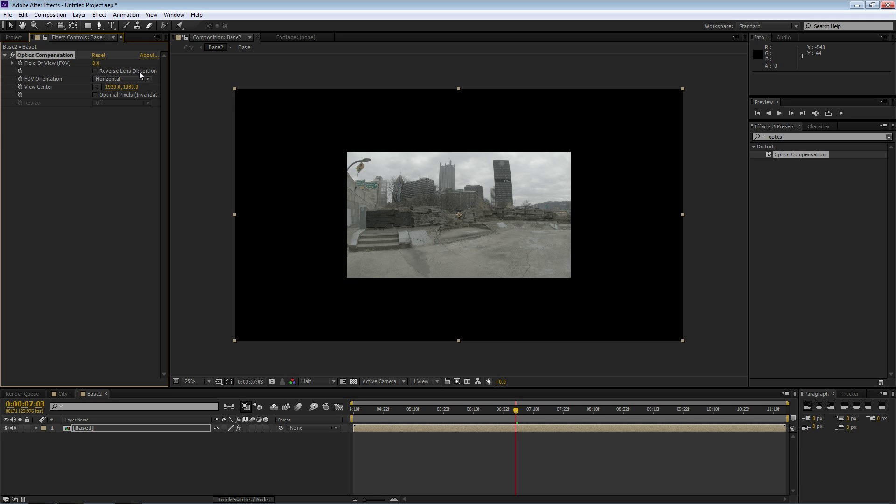
left_click(96, 71)
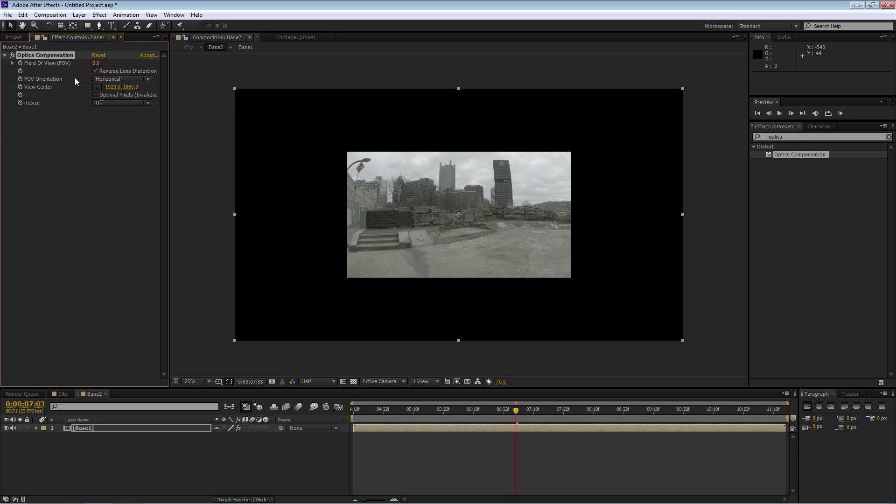
Set the Optics Compensation field of view on the Base1 layer to 115.
left_click(95, 64)
key("Return")
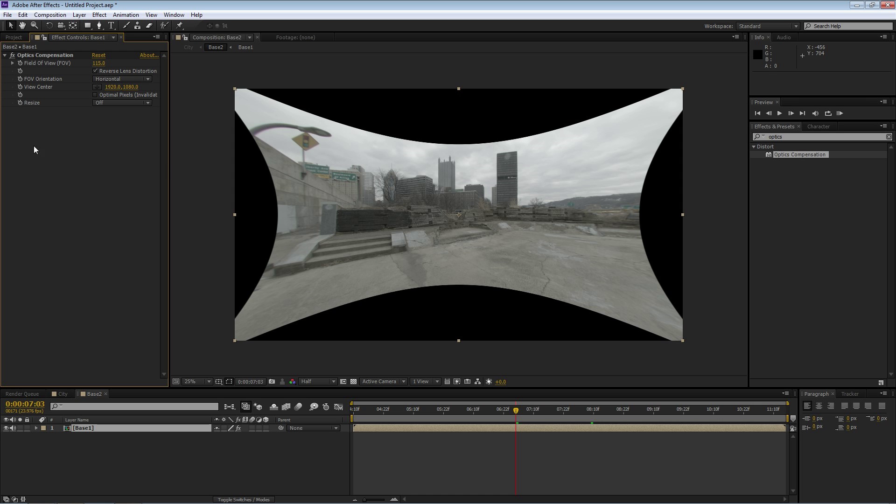
mouse_move(99, 63)
left_mouse_down()
mouse_move(91, 63)
mouse_move(99, 71)
left_mouse_up()
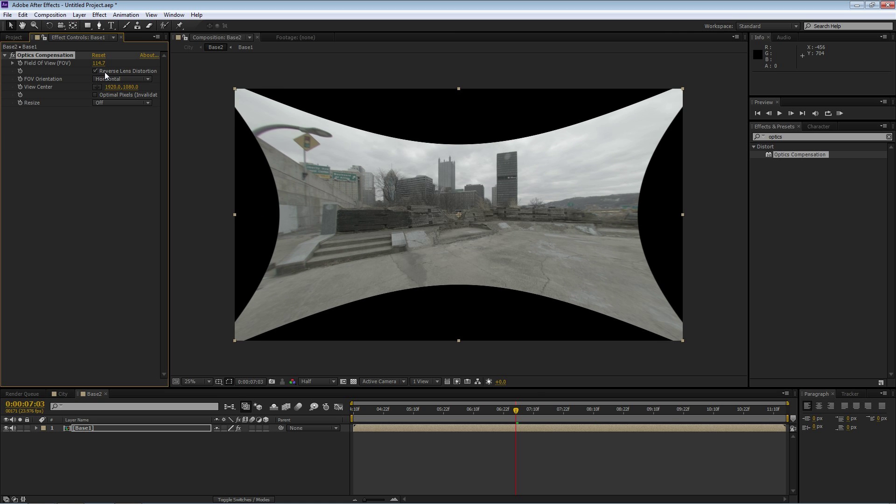
Check how the undistorted footage is framed in the City composition, and return to Base2.
left_click(178, 441)
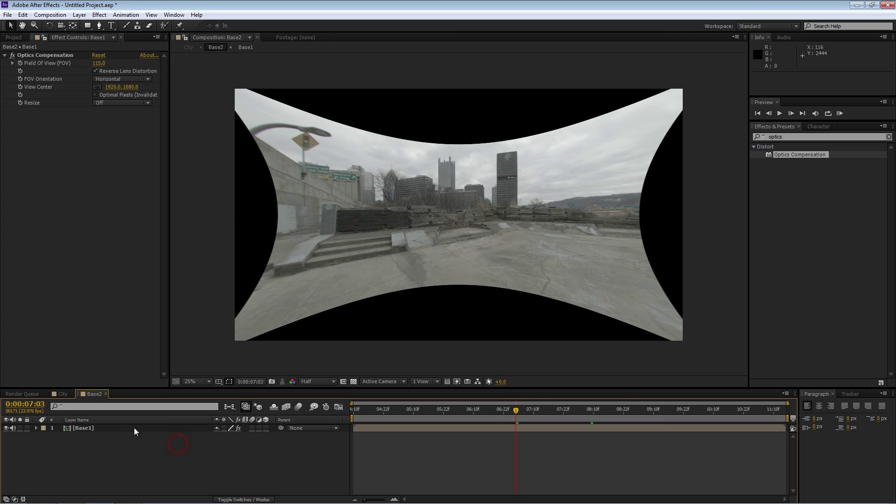
left_click(66, 393)
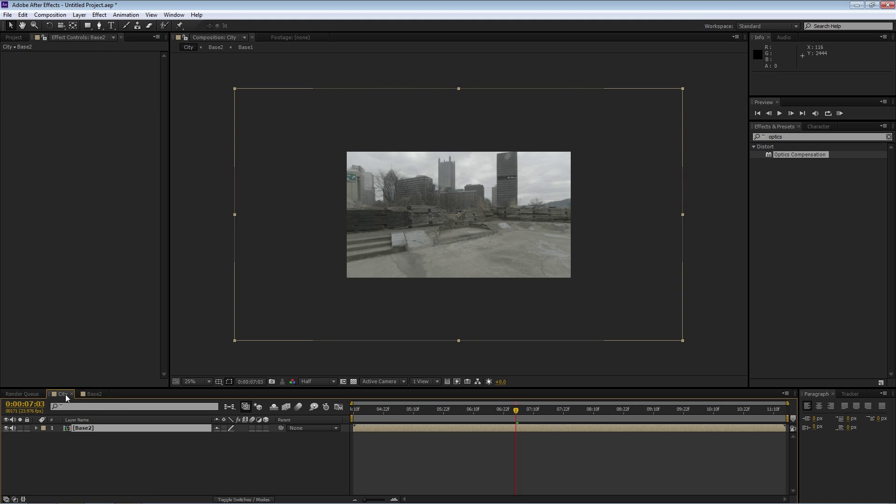
left_click(91, 393)
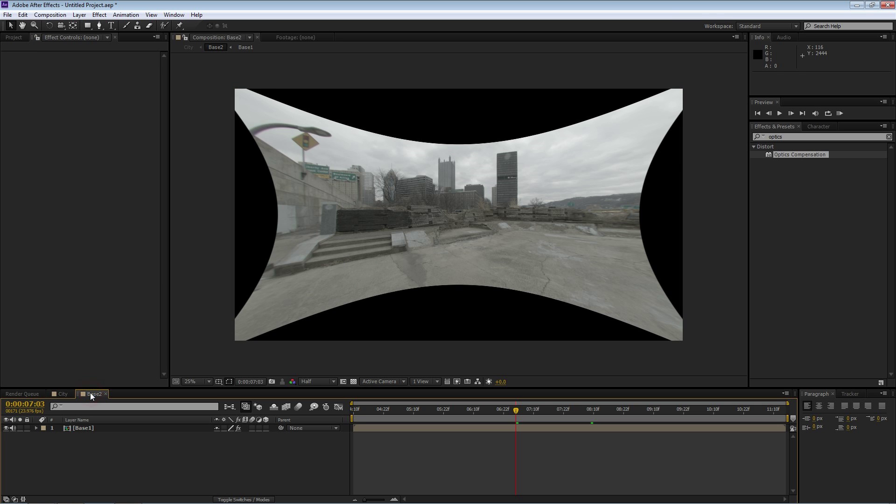
Pre-compose the Base1 layer in Base2 as Base3, moving all attributes into the new composition.
left_click(84, 430)
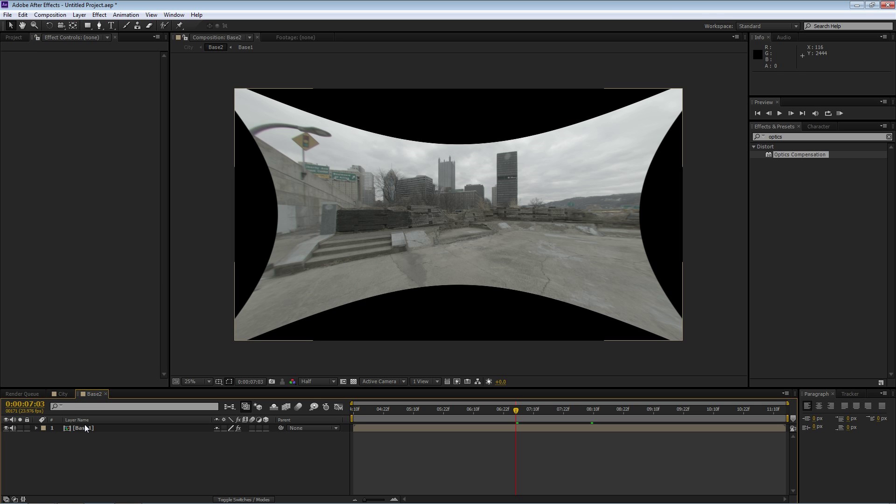
left_click(85, 427)
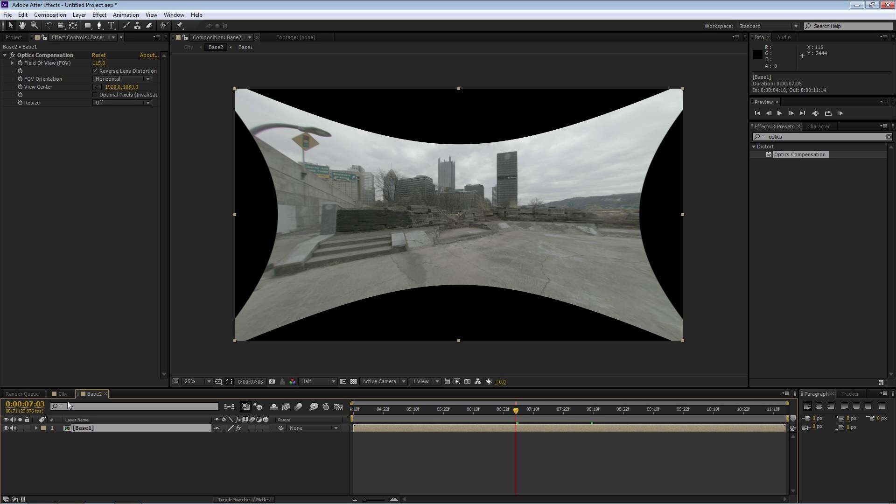
key("ctrl+shift+c")
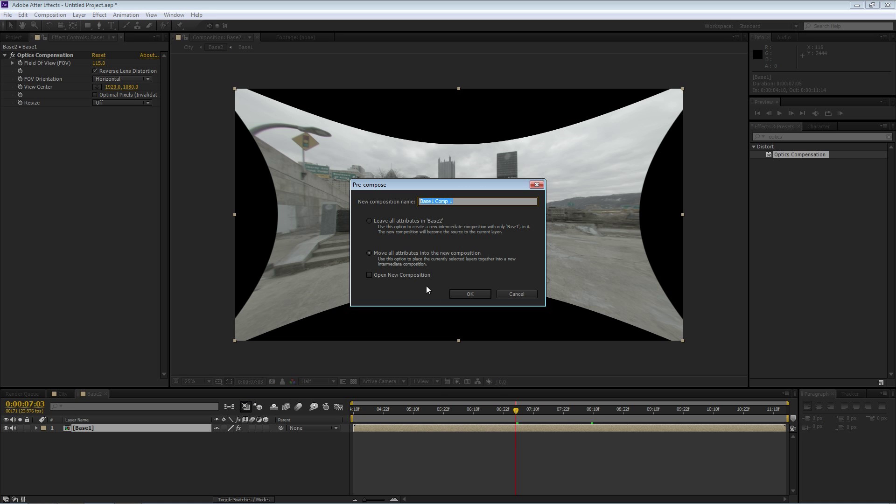
type("Base")
left_click(478, 296)
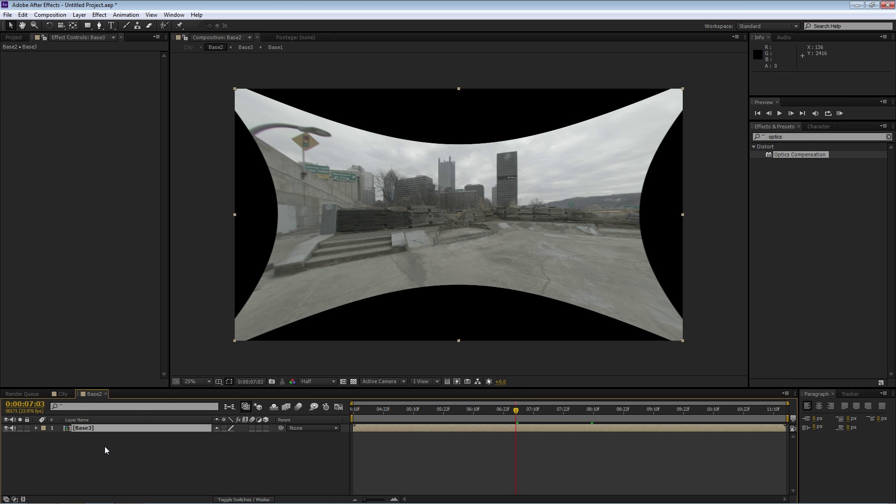
Open the nested Base3 and Base1 compositions to check their layers, and close both timelines to return to Base2.
left_click(85, 446)
left_click(83, 428)
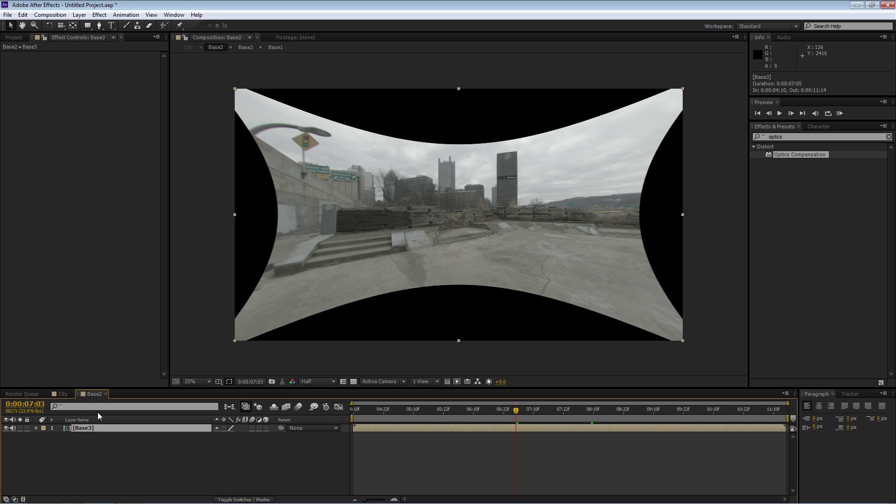
double_click(85, 428)
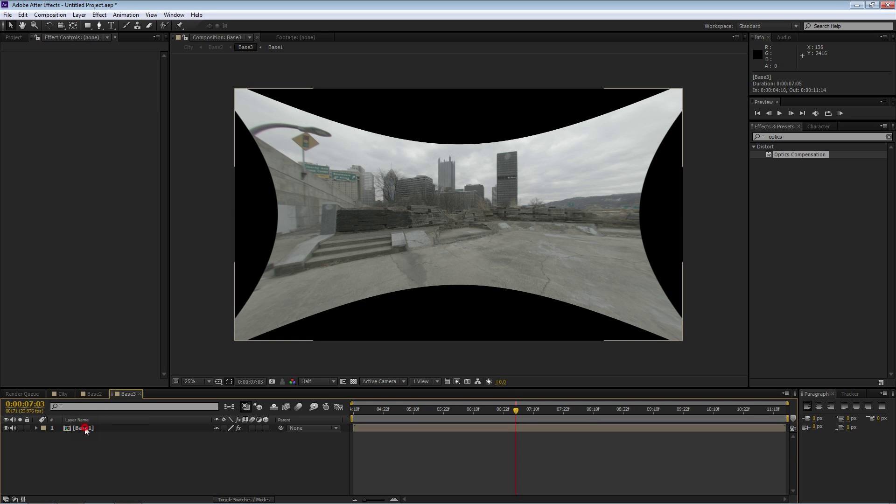
double_click(84, 427)
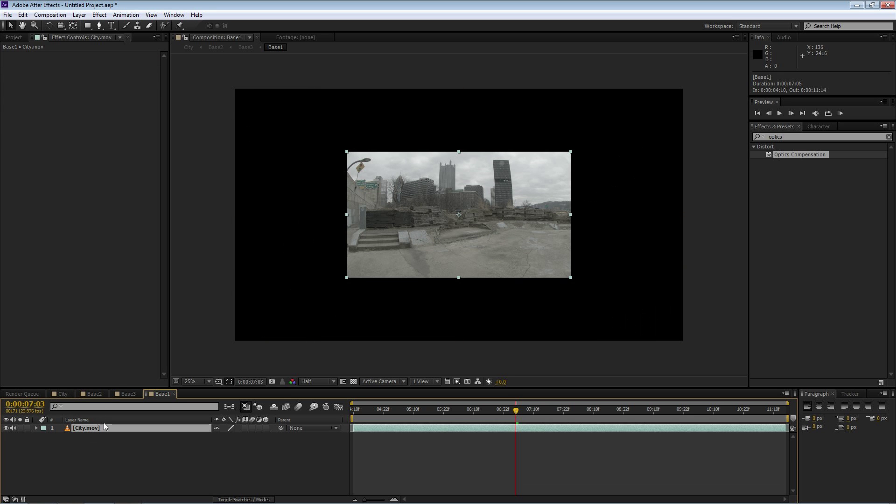
left_click(173, 394)
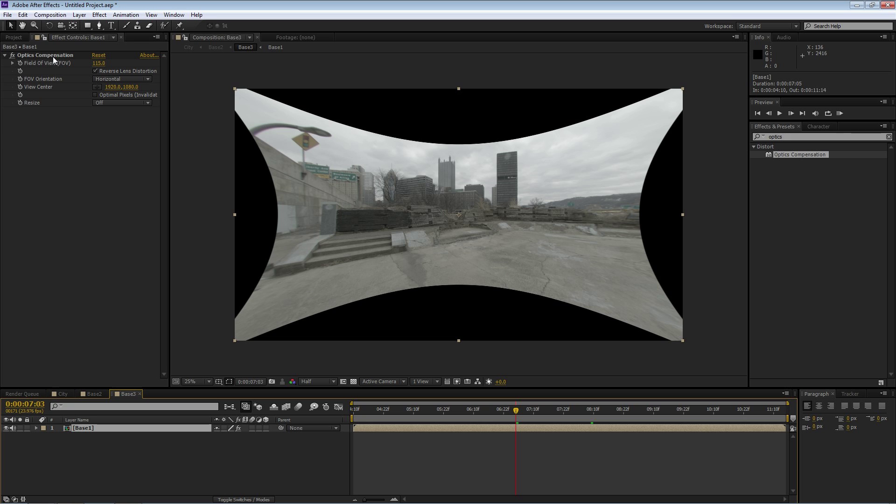
left_click(139, 393)
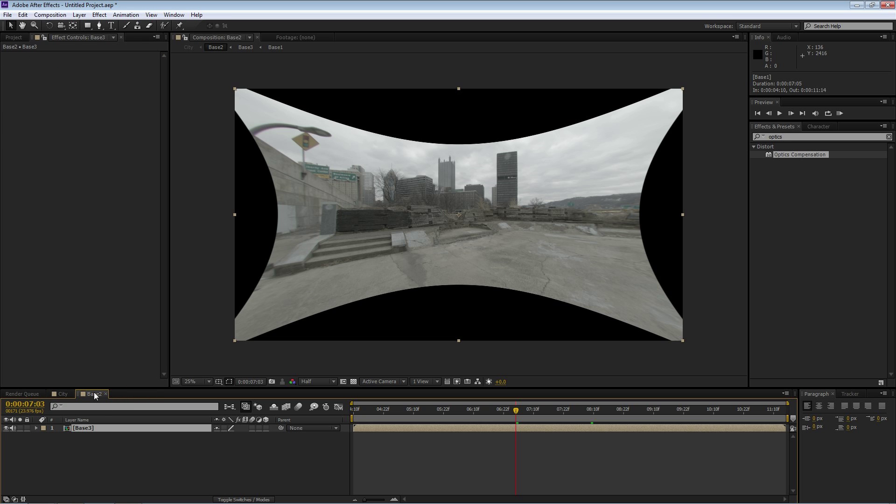
Run the 3D Camera Tracker on the Base3 layer with Detailed Analysis enabled.
left_click(85, 427)
left_click(120, 15)
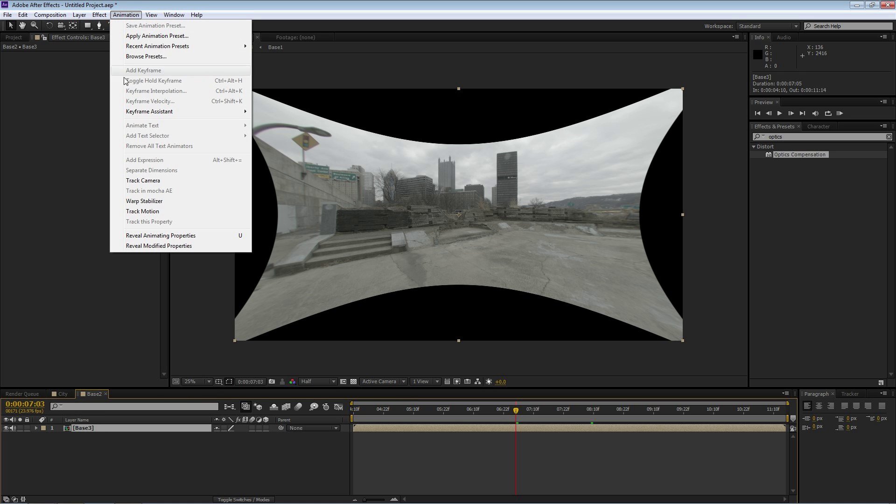
left_click(142, 182)
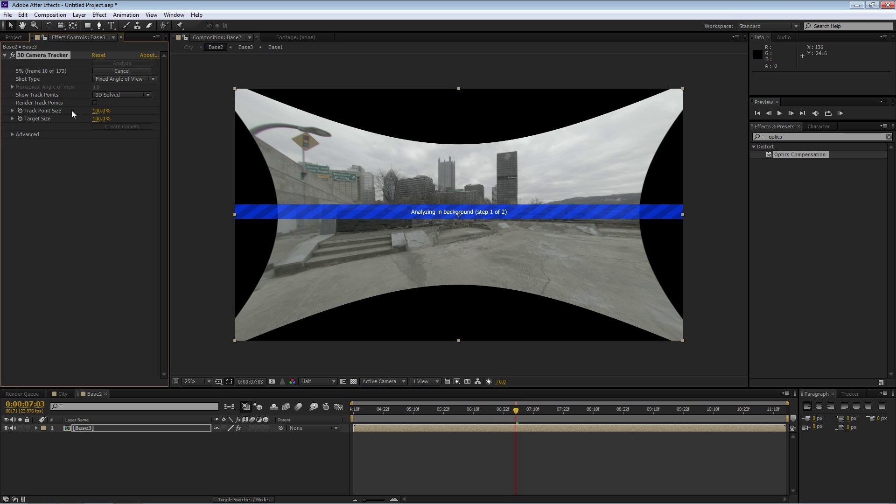
left_click(12, 134)
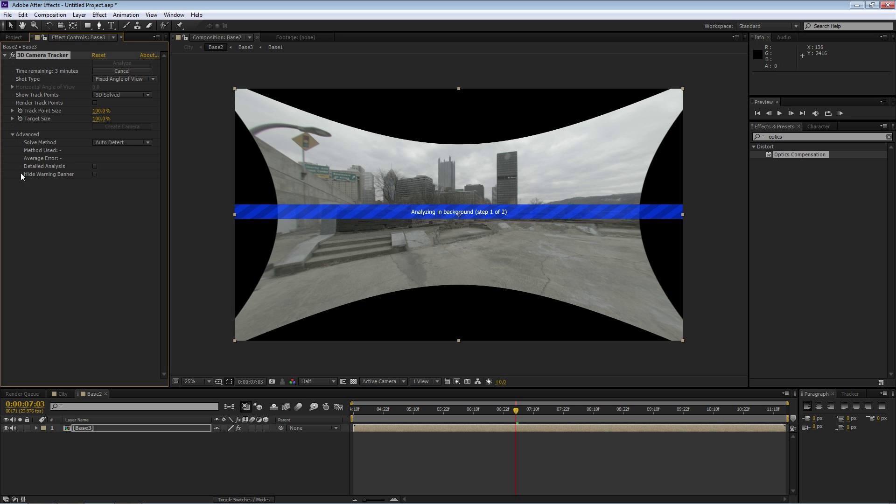
left_click(95, 166)
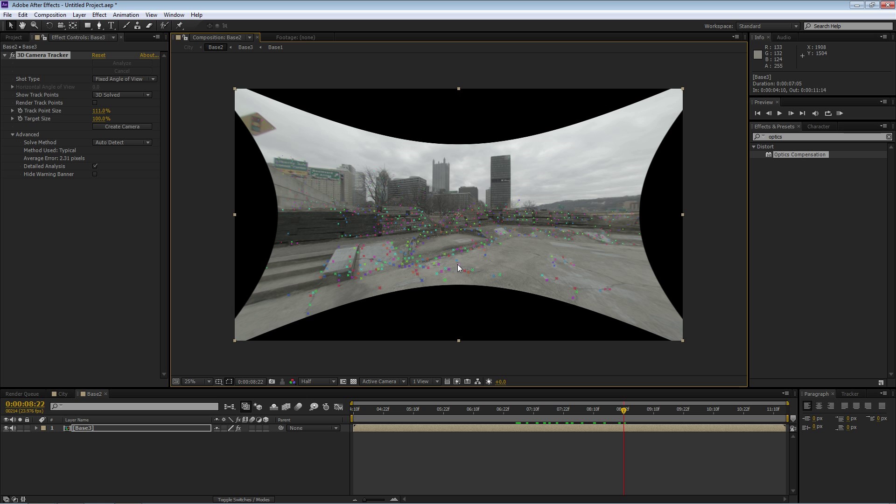
Play and scrub through the shot to check how the solved track points follow the footage.
left_click_drag(397, 412, 653, 414)
key("space")
left_click(353, 416)
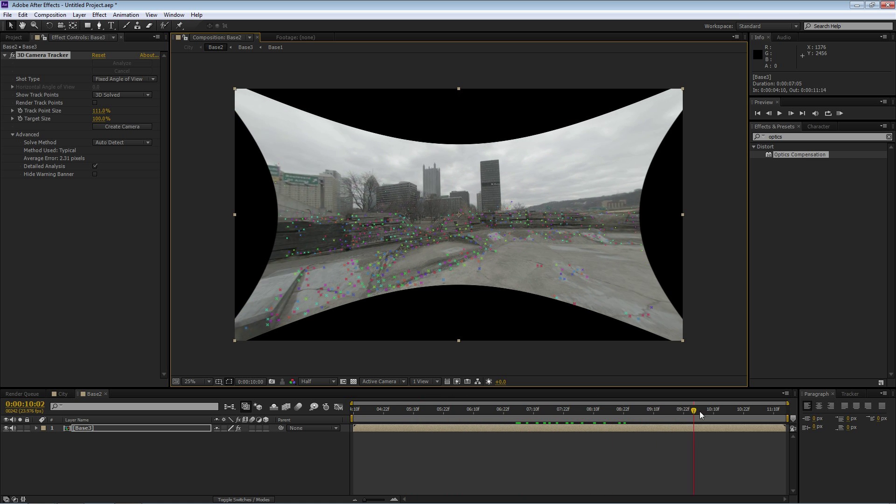
left_click_drag(699, 411, 658, 435)
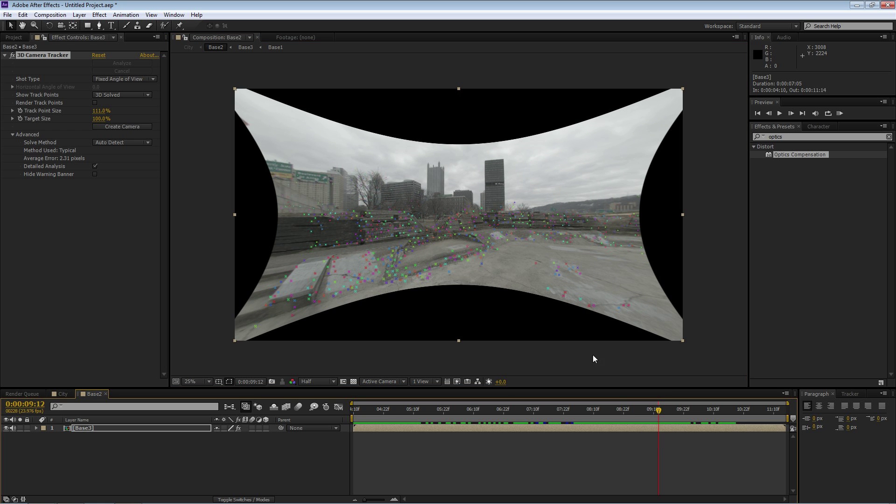
Select the track points on the concrete ground at 0:00:09:01 and create a solid and camera from them.
mouse_move(620, 407)
left_mouse_down()
mouse_move(498, 413)
mouse_move(694, 415)
mouse_move(584, 419)
mouse_move(631, 418)
left_mouse_up()
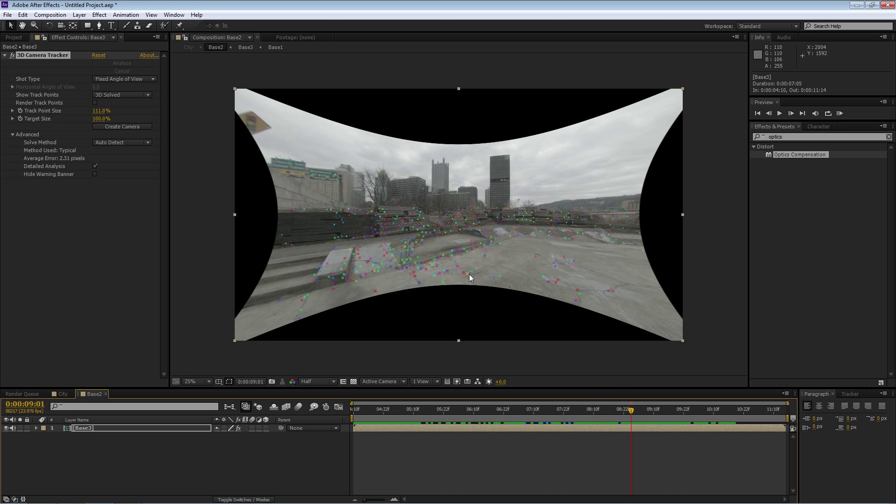
mouse_move(453, 283)
left_mouse_down()
mouse_move(464, 261)
mouse_move(509, 248)
mouse_move(594, 254)
mouse_move(623, 280)
mouse_move(646, 325)
mouse_move(425, 287)
mouse_move(435, 265)
mouse_move(514, 253)
mouse_move(571, 253)
mouse_move(617, 284)
mouse_move(509, 314)
left_mouse_up()
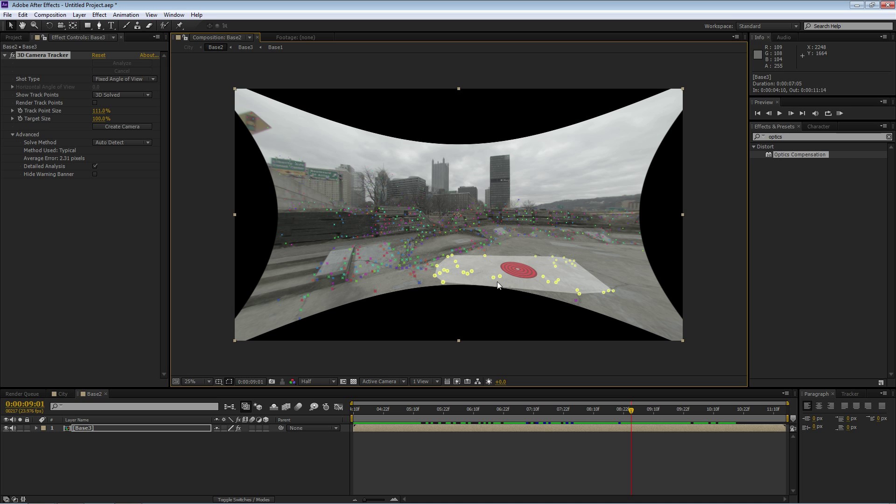
right_click(516, 271)
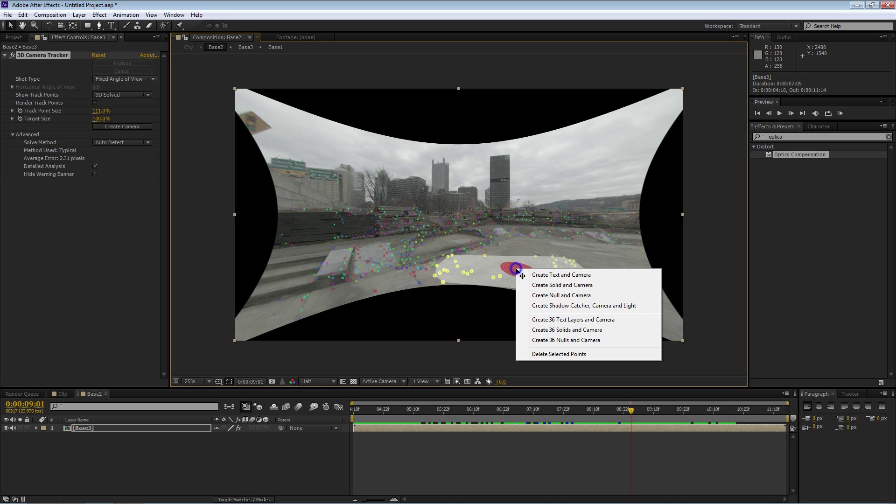
left_click(547, 285)
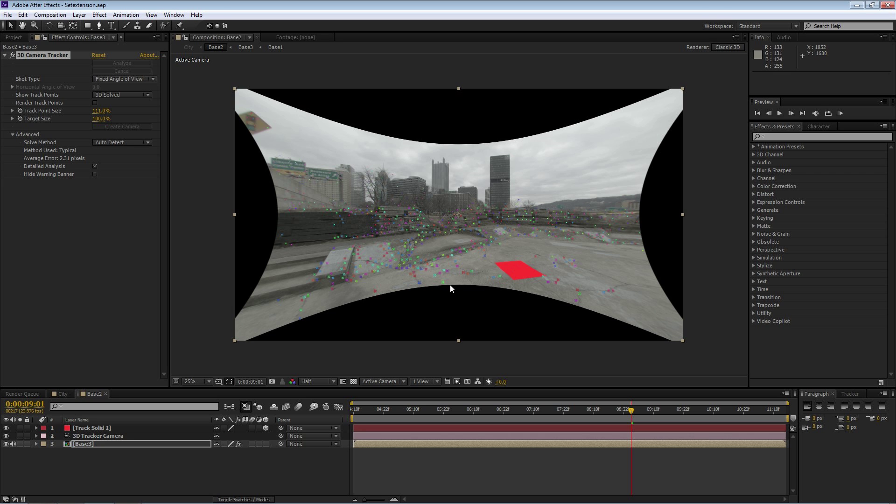
Open the OrientWorld script, shrink its window and place it below the 3D Camera Tracker settings.
left_click(174, 15)
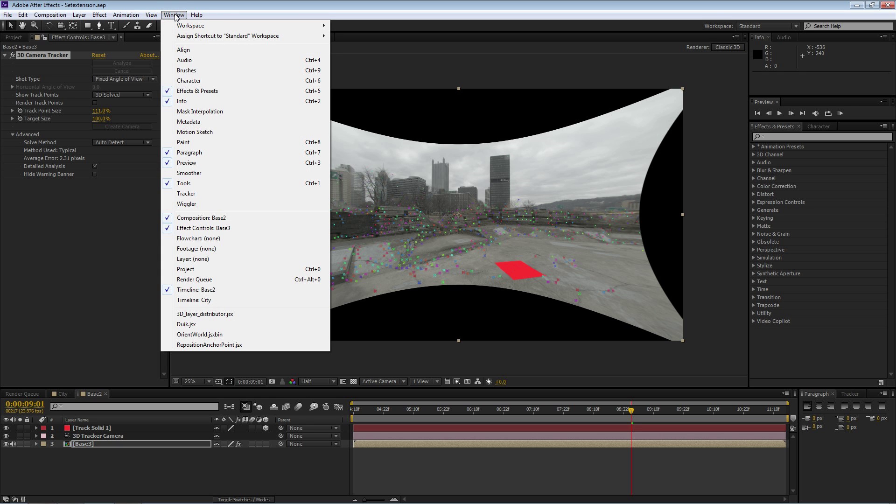
left_click(207, 335)
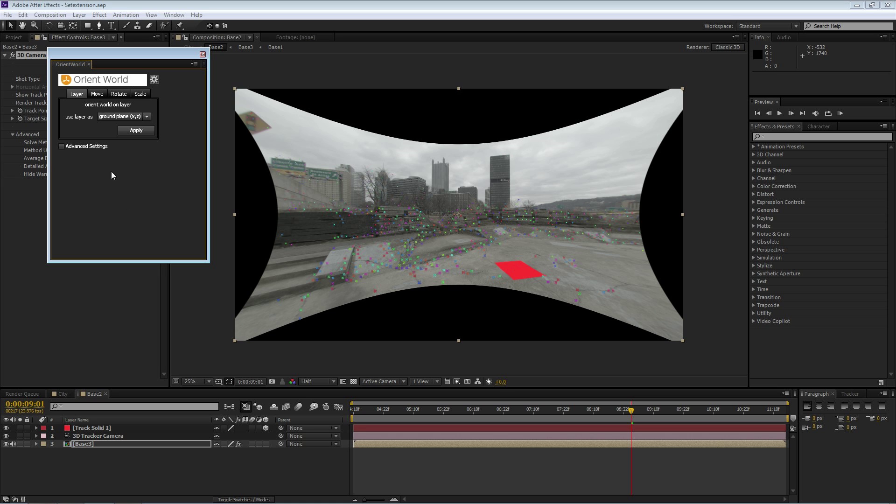
left_click_drag(103, 52, 92, 170)
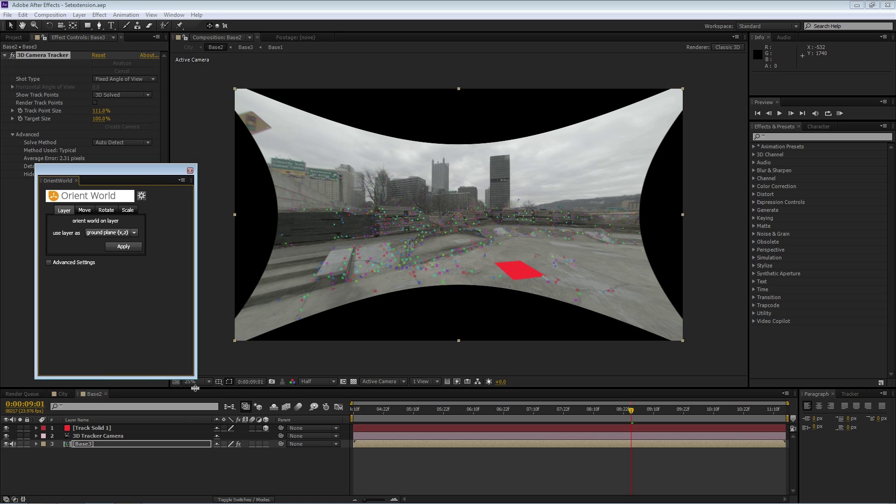
left_click_drag(194, 376, 180, 290)
left_click_drag(143, 168, 121, 263)
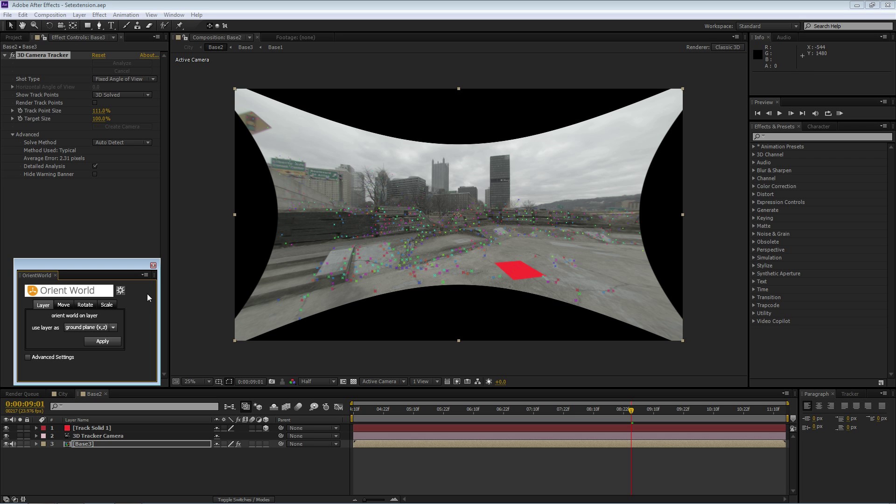
mouse_move(137, 269)
left_mouse_down()
mouse_move(120, 260)
mouse_move(125, 265)
left_mouse_up()
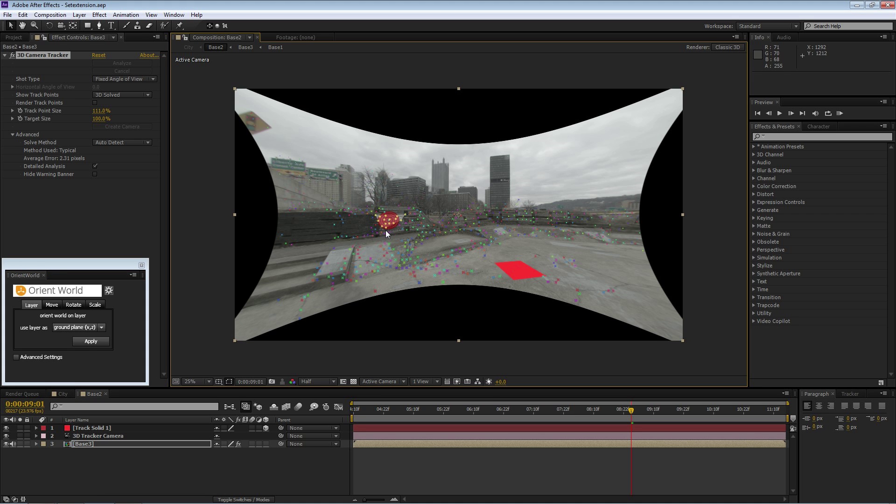
Examine the track points on the stacked wall behind the ground at several frames to judge the possible target planes.
left_click(487, 410)
left_click_drag(488, 413, 511, 413)
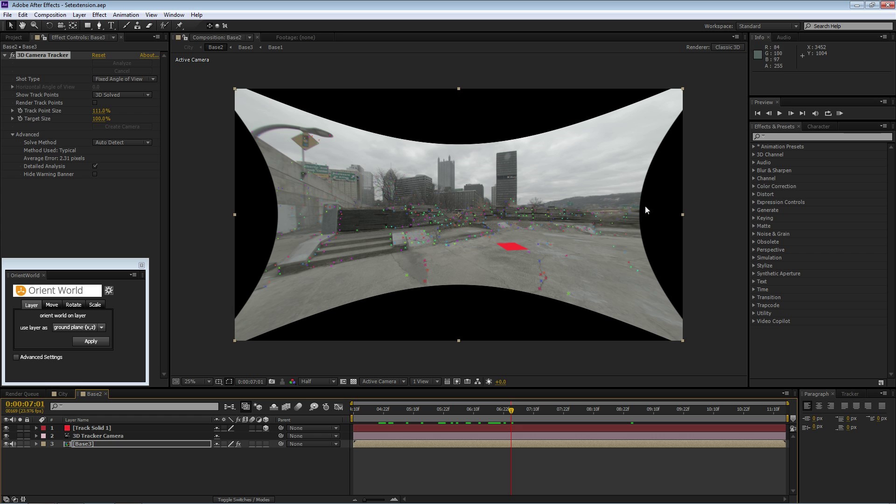
left_click_drag(510, 410, 590, 410)
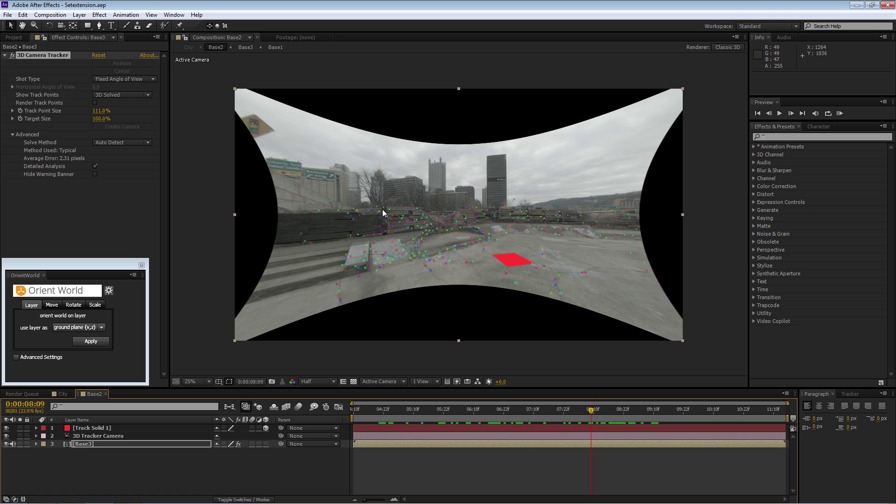
left_click_drag(587, 414, 586, 414)
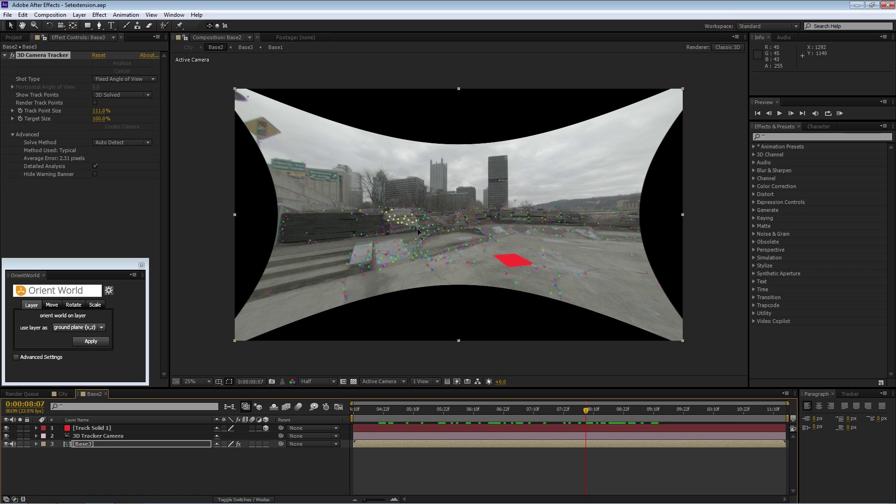
left_click(396, 229)
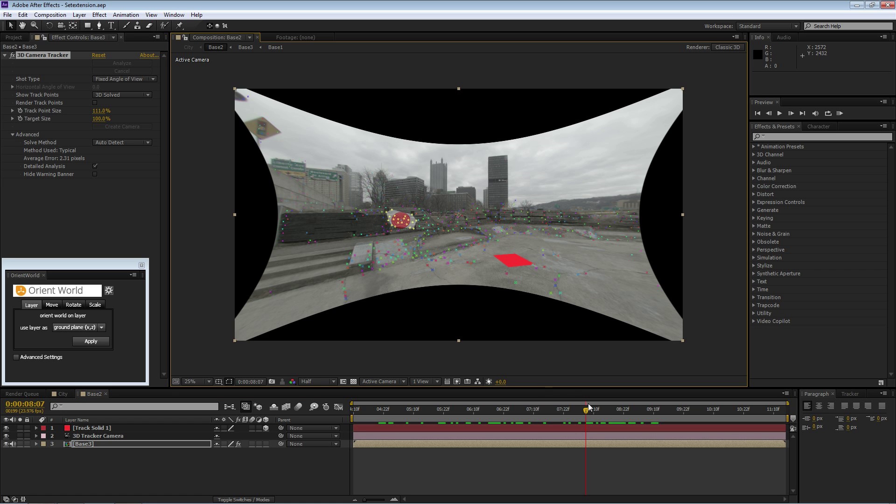
left_click_drag(583, 414, 568, 413)
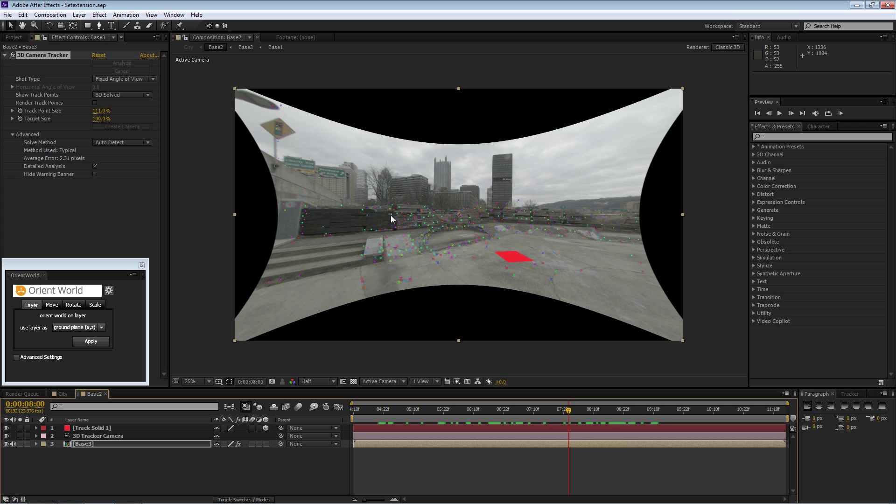
left_click_drag(564, 415, 638, 417)
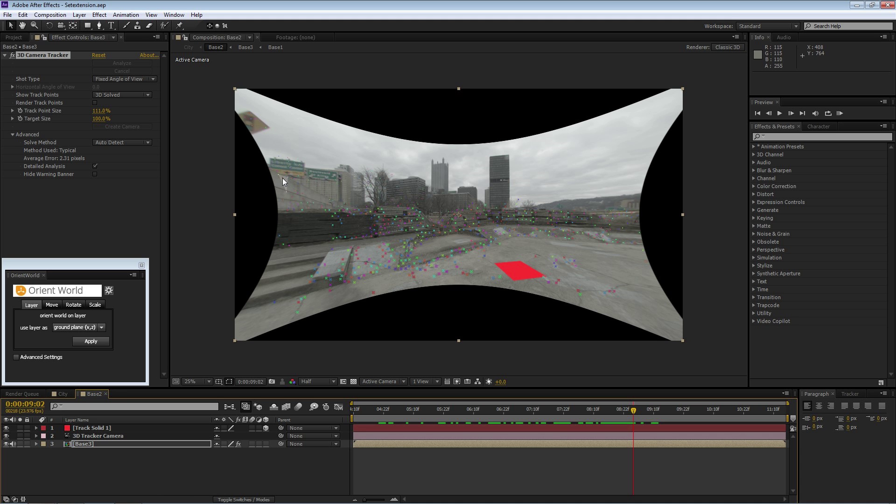
Select the track points on the stacked wall behind the steps at 0:00:08:09 and create a solid from them.
left_click_drag(630, 412, 590, 400)
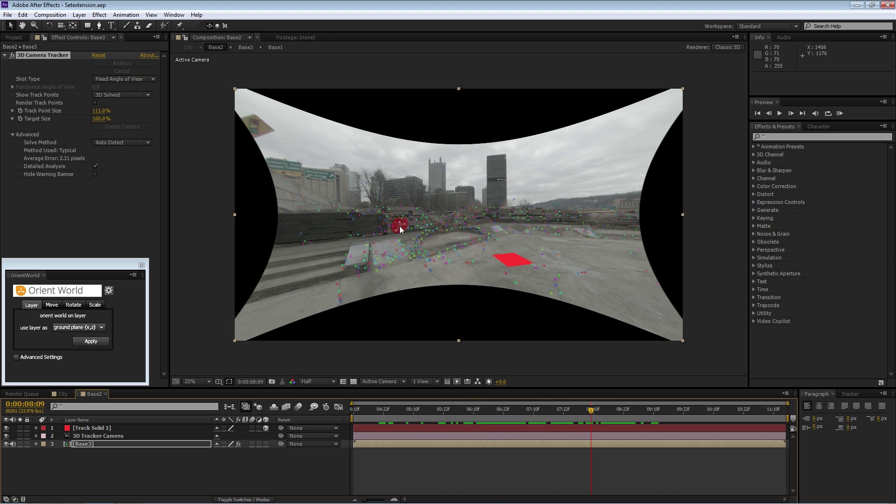
left_click(398, 221)
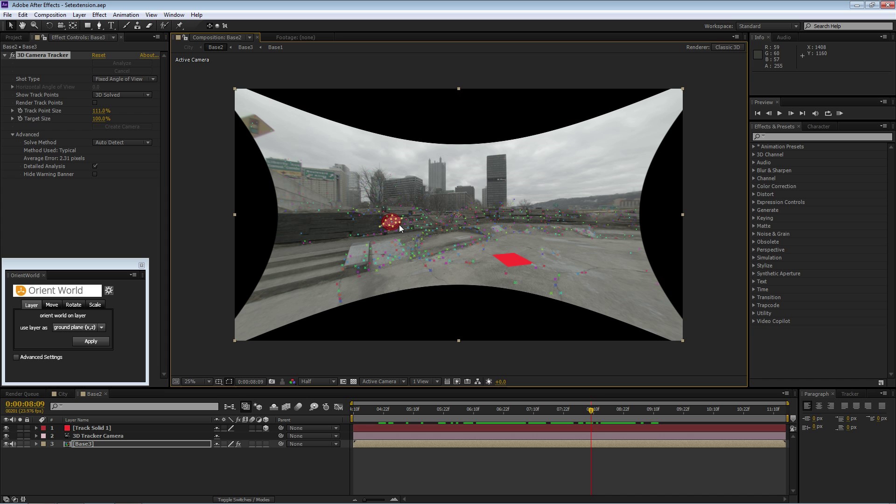
right_click(393, 223)
left_click(420, 237)
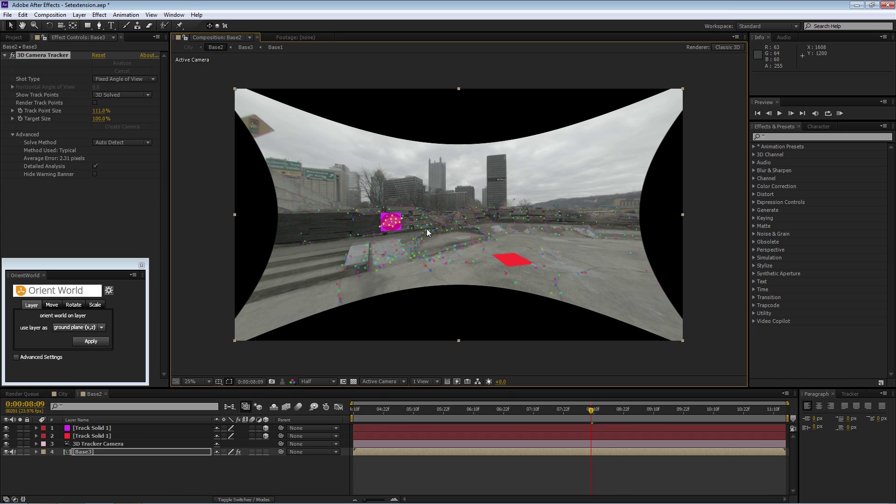
left_click_drag(602, 409, 731, 409)
key("period")
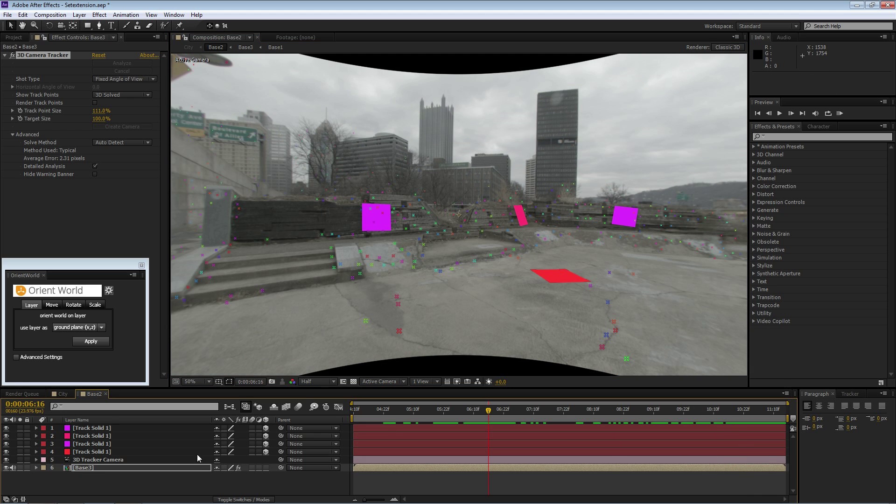
Redisplay the track points on Base3 and create a null from the point on the distant building at 0:00:09:14.
left_click(161, 479)
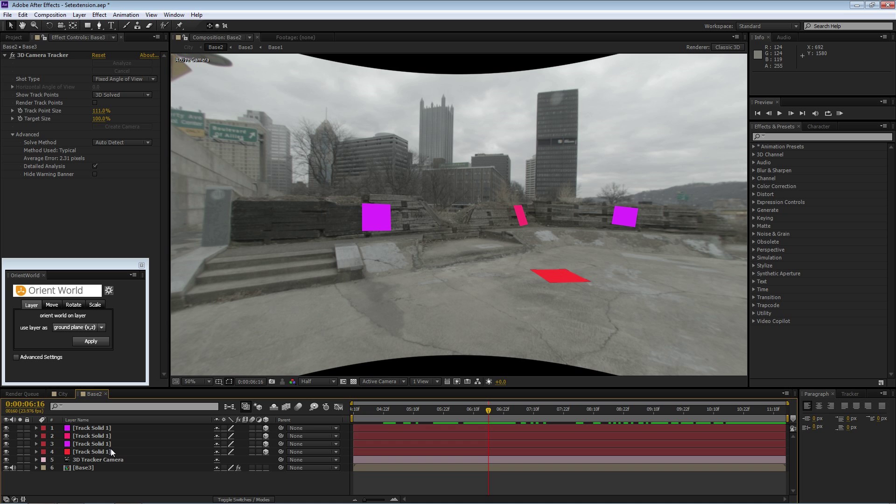
left_click(92, 468)
left_click(35, 55)
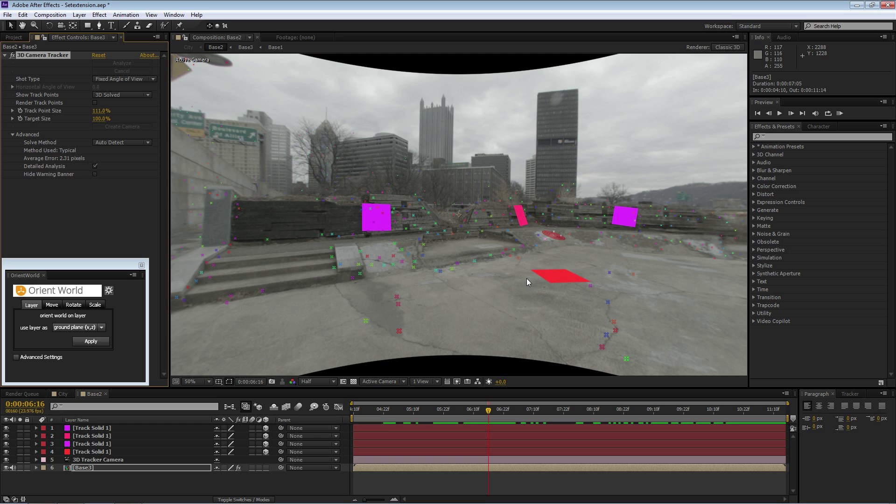
left_click(440, 411)
left_click_drag(446, 413, 663, 423)
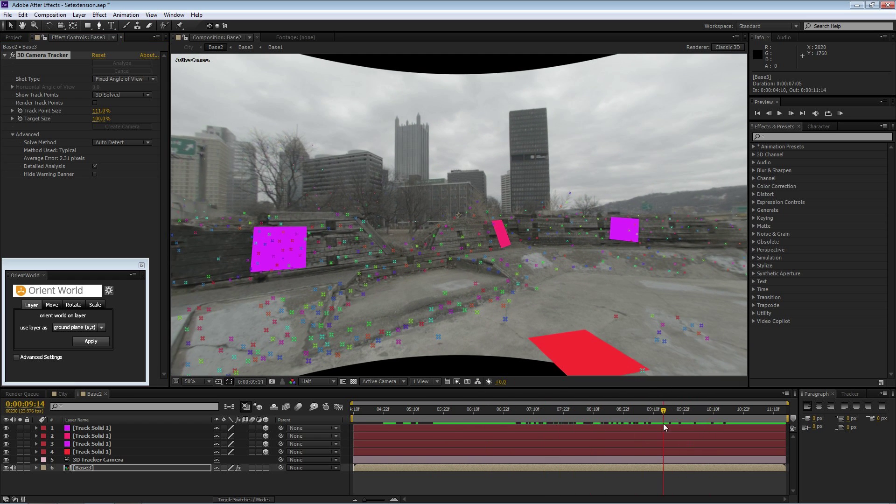
left_click(323, 170)
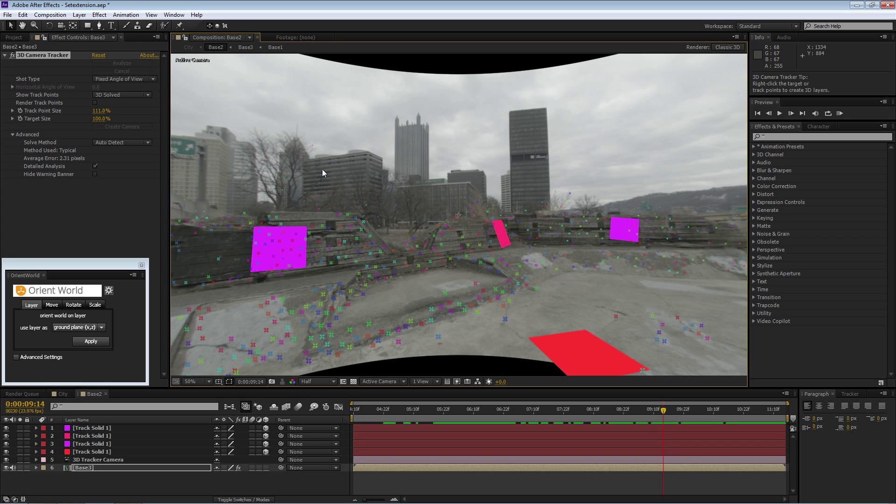
right_click(322, 169)
left_click(351, 196)
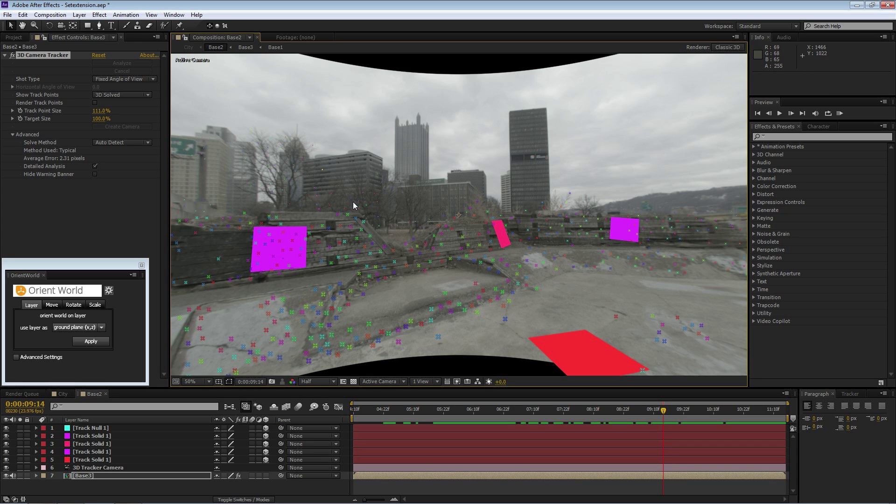
Create nulls from the track points on the green highway sign at 0:00:07:02 and on the tall dark tower at 0:00:07:14.
left_click_drag(371, 413, 514, 412)
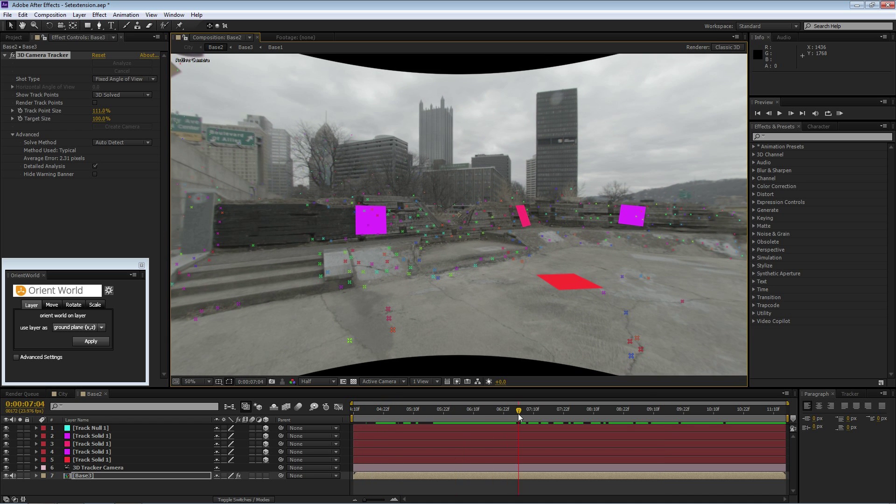
right_click(206, 136)
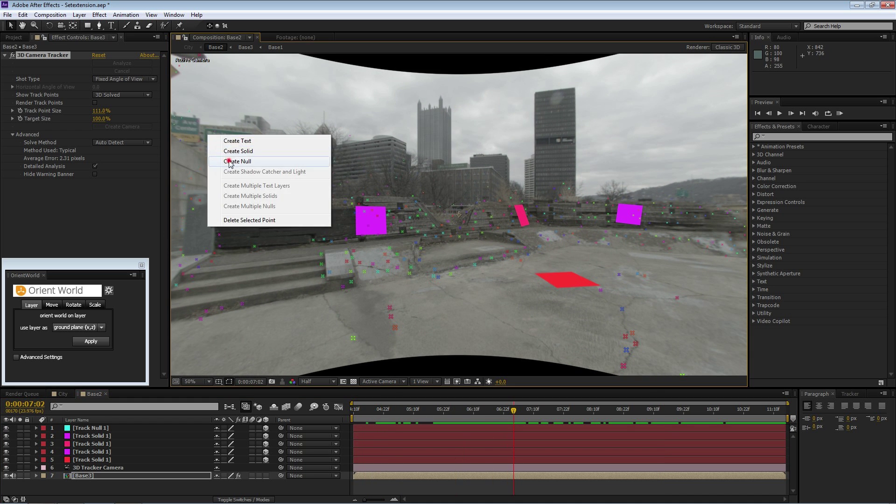
left_click(226, 161)
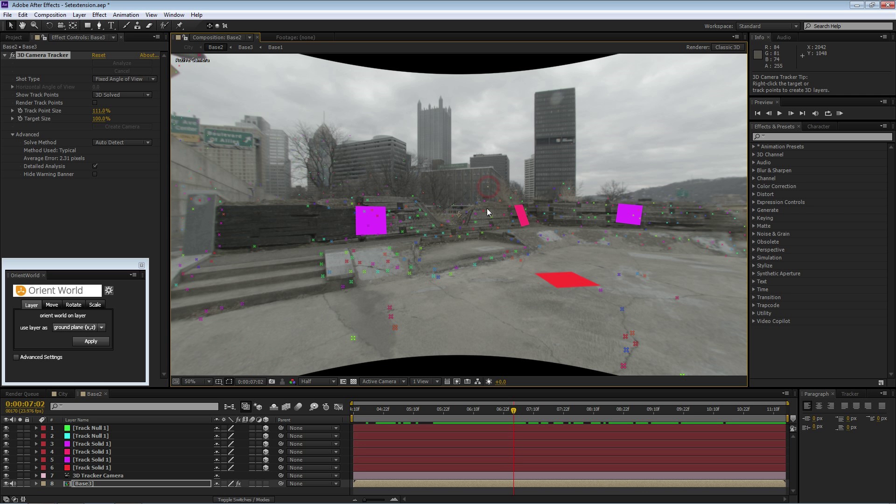
left_click_drag(508, 412, 543, 416)
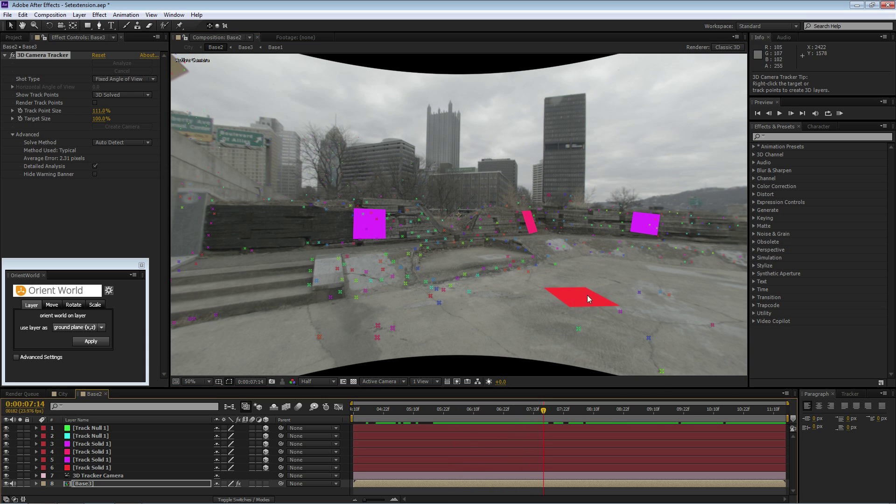
right_click(580, 150)
left_click(610, 176)
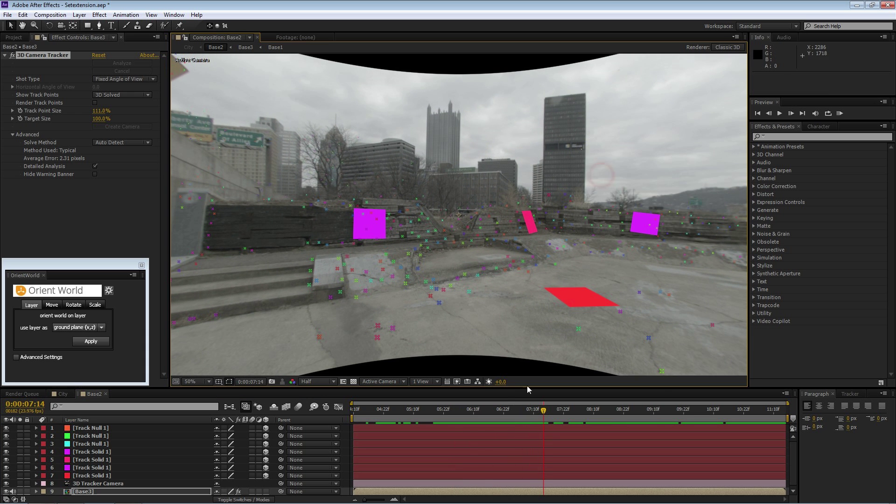
left_click(560, 411)
left_click_drag(559, 413, 706, 418)
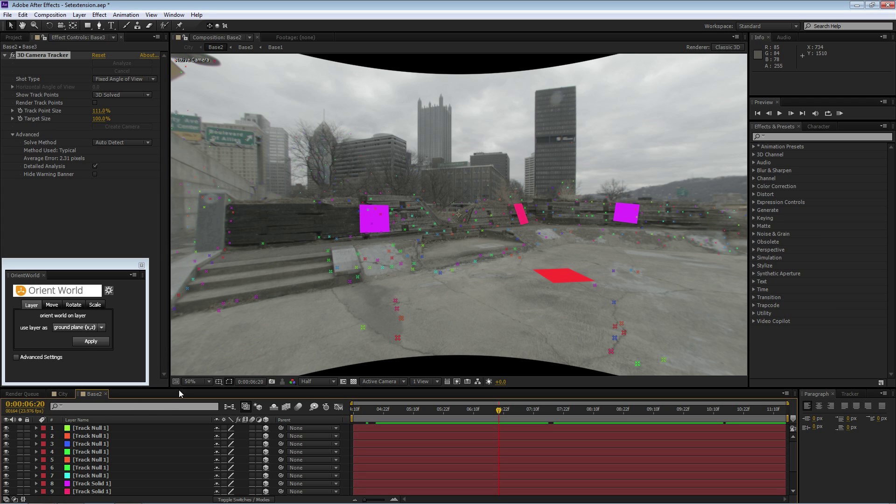
Orient the world to the red ground solid with OrientWorld, using the layer as ground plane (x,z), and show its advanced settings.
left_click_drag(181, 388, 184, 339)
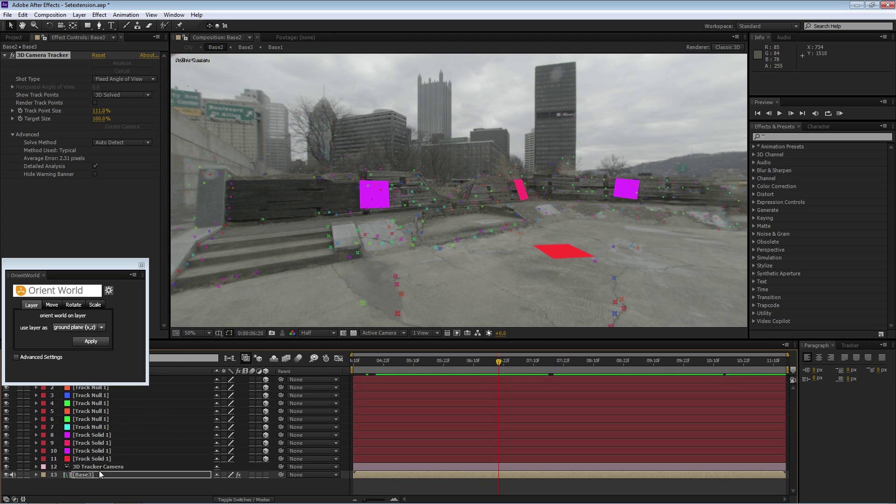
left_click(90, 459)
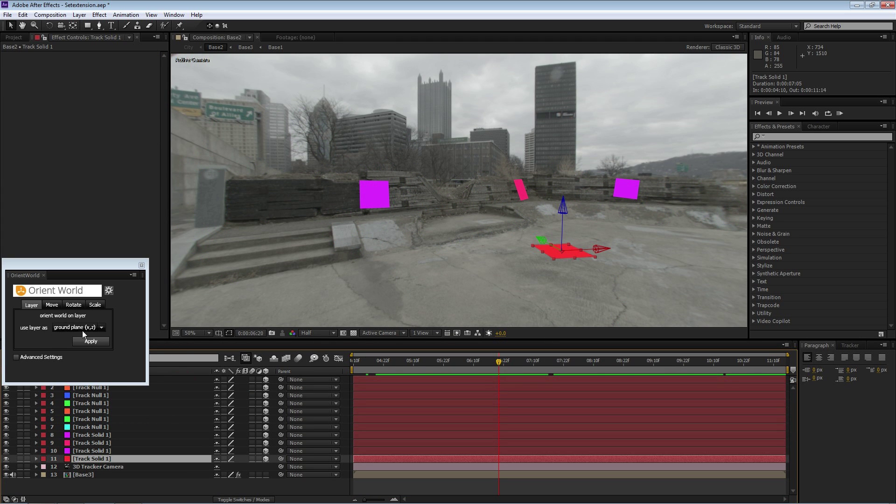
left_click(14, 357)
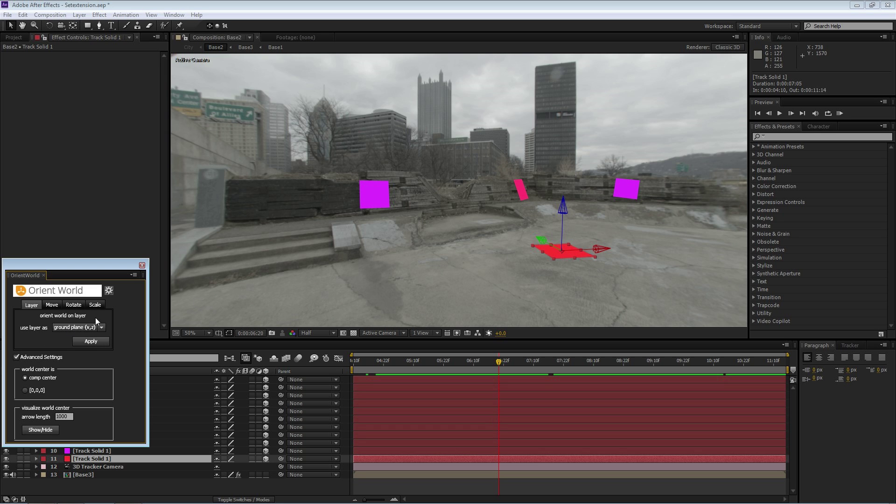
left_click(73, 329)
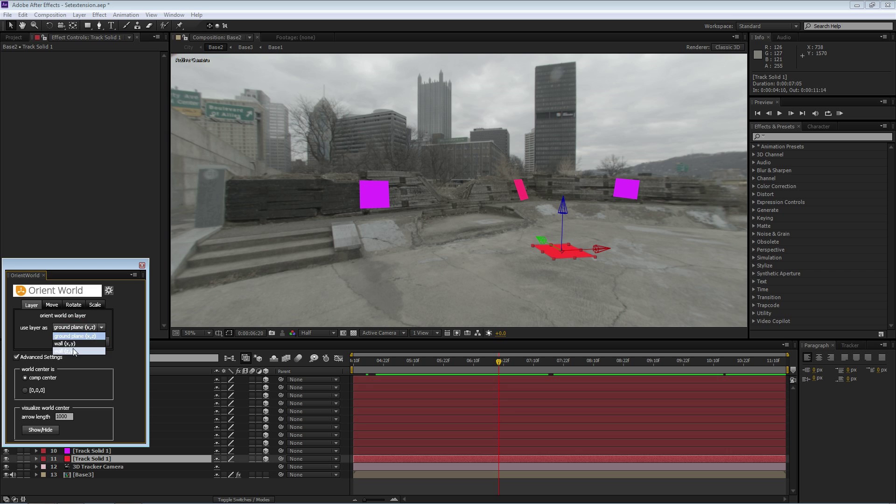
left_click(74, 330)
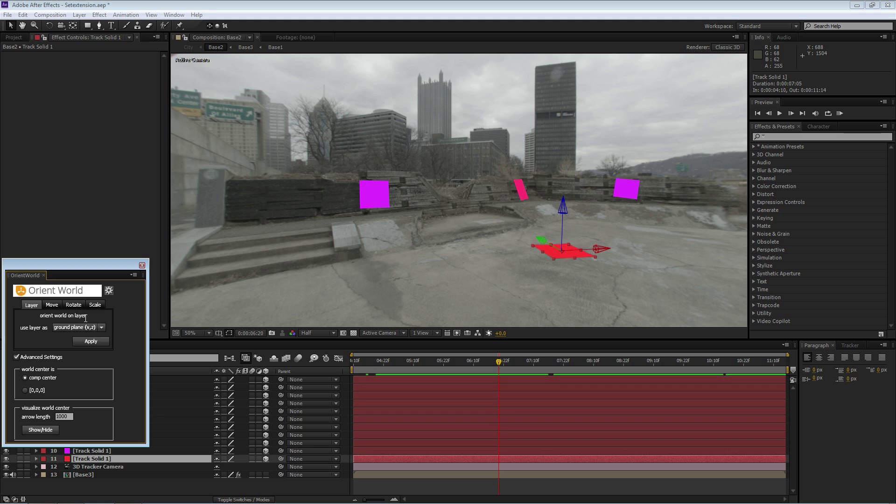
left_click(89, 342)
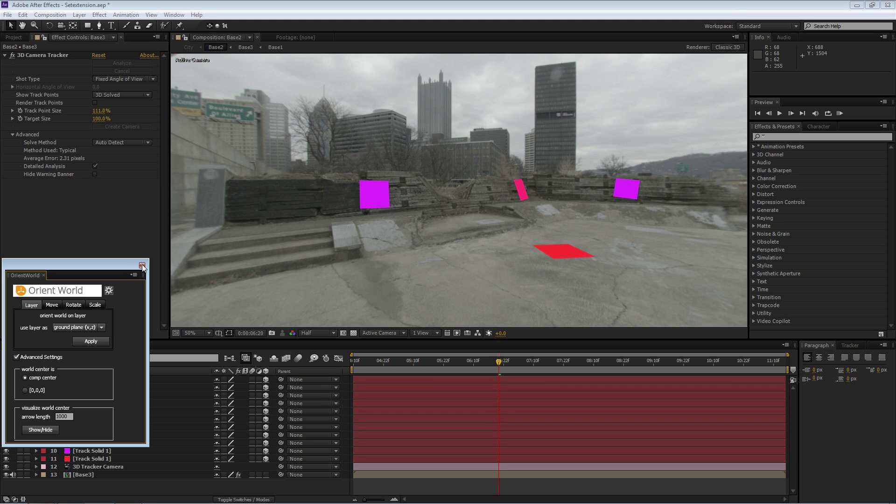
Close the OrientWorld window, collapse the 3D Camera Tracker effect and leave Base3 deselected.
left_click_drag(128, 267, 143, 188)
left_click(158, 185)
left_click(4, 55)
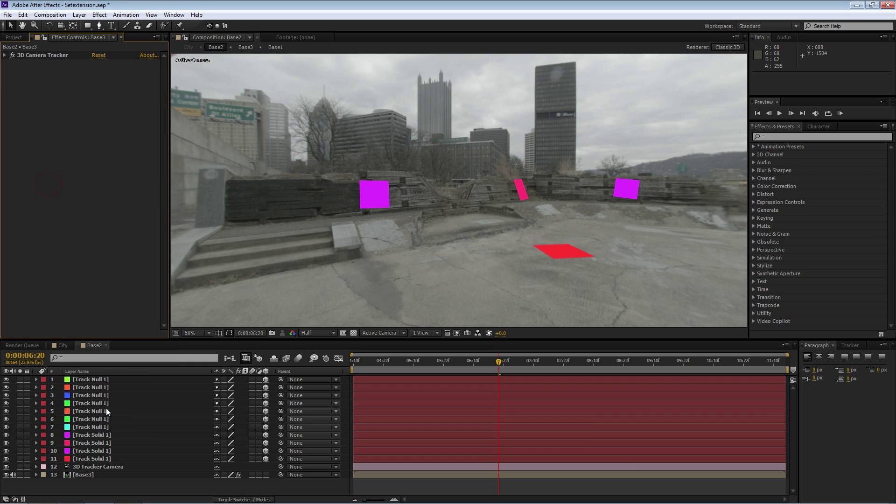
left_click(74, 477)
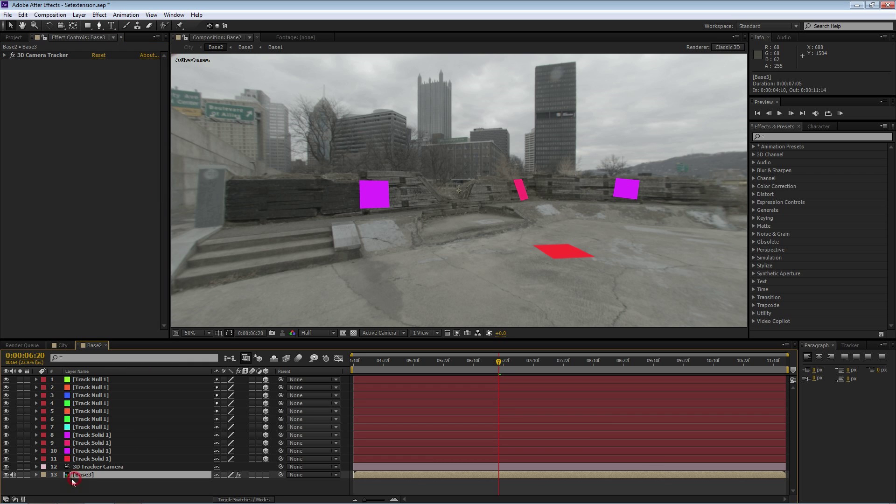
left_click(108, 481)
Add a 3840 x 2160 px deep red solid at 0:00:05:14 and make it a 3D layer.
left_click_drag(381, 359, 419, 345)
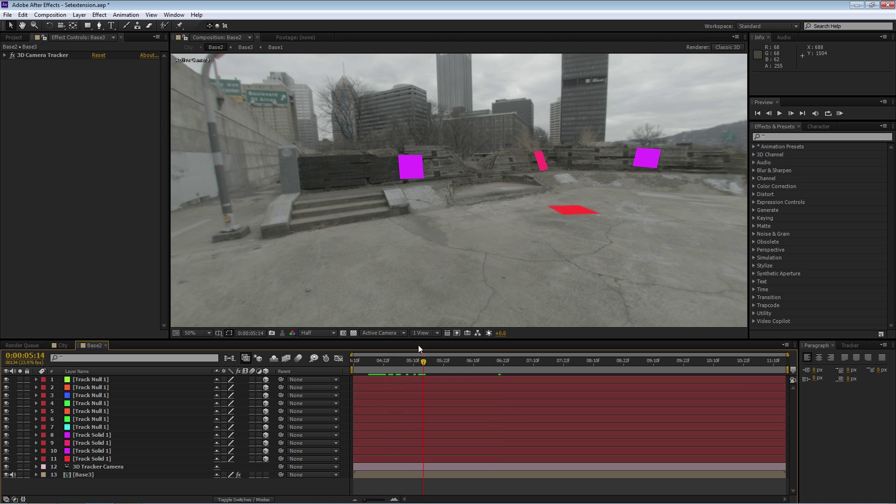
left_click(79, 14)
mouse_move(200, 25)
left_click(258, 36)
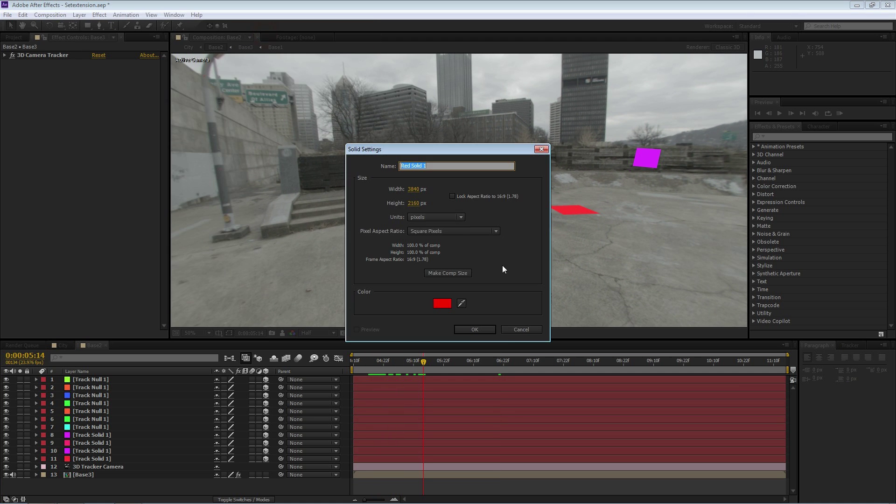
left_click(440, 303)
left_click_drag(373, 339, 406, 365)
left_click(480, 306)
left_click(471, 329)
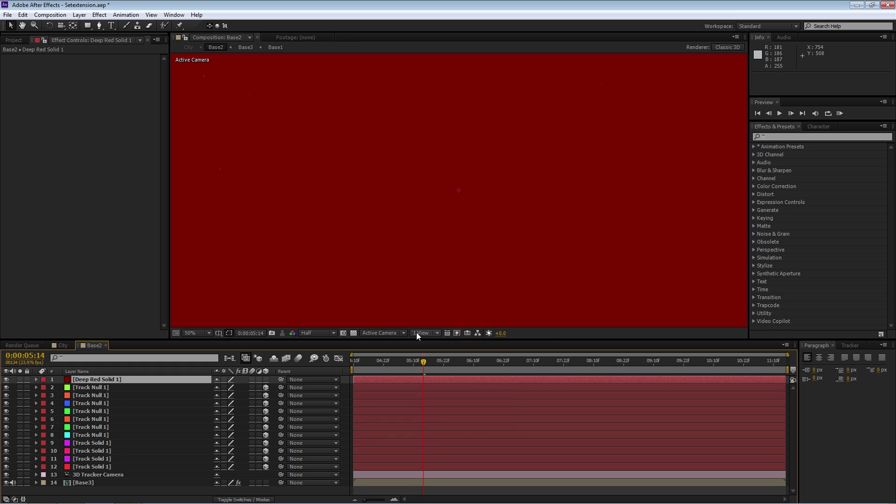
left_click(265, 379)
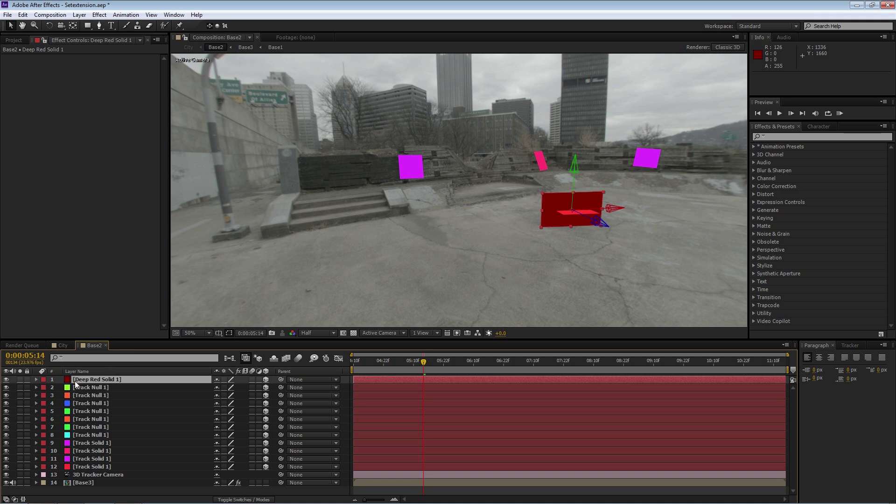
Compare the axes of the red ground track solid and the deep red solid, and check the alignment up to 0:00:06:02.
left_click(103, 466)
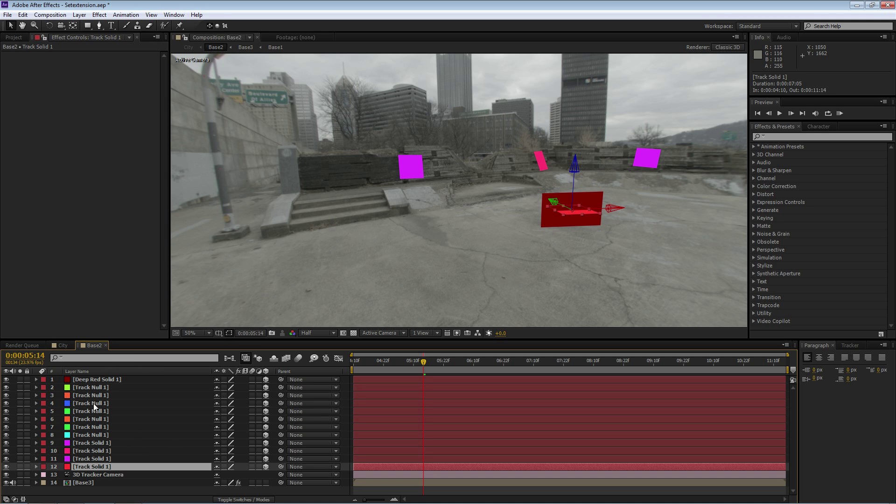
left_click(96, 379)
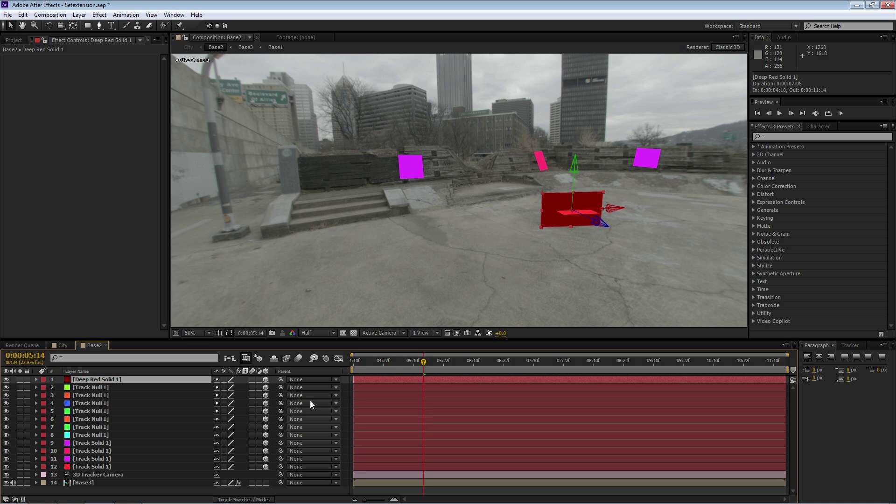
left_click_drag(406, 364, 453, 365)
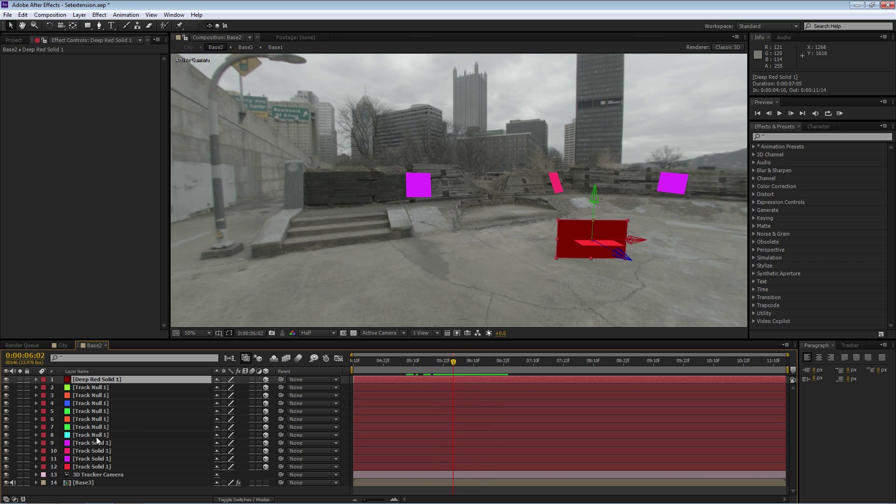
Copy the position and orientation of the magenta track solid on the near wall to the deep red solid.
left_click(419, 185)
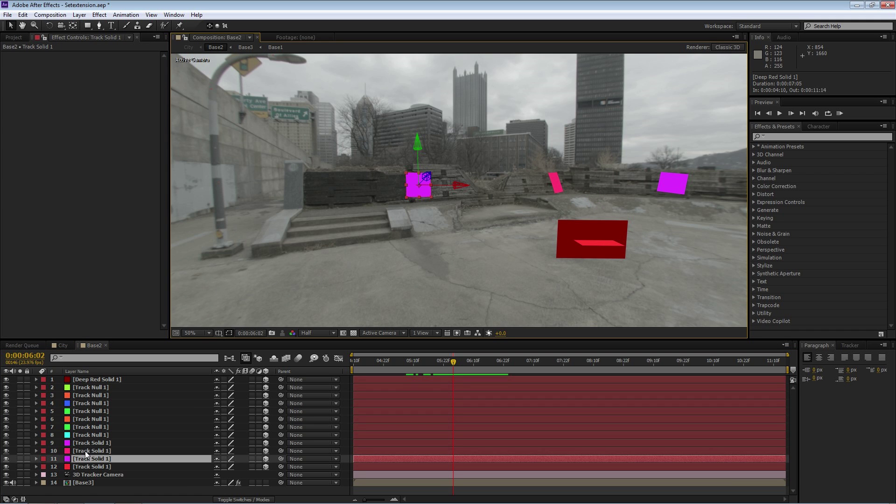
key("p")
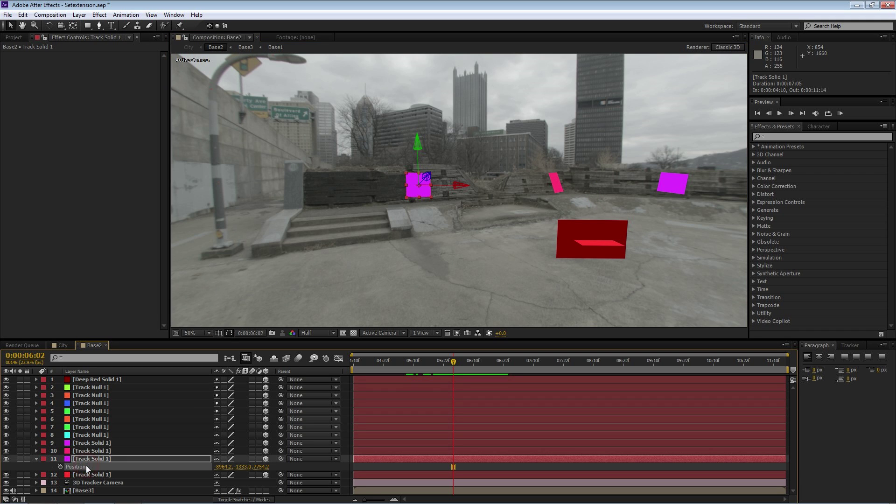
left_click(89, 469)
key("shift+r")
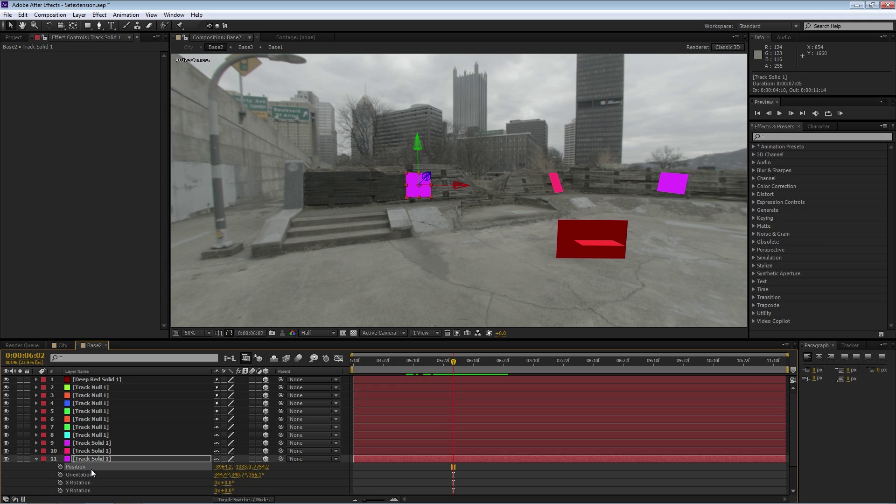
scroll(93, 448, "down", 2)
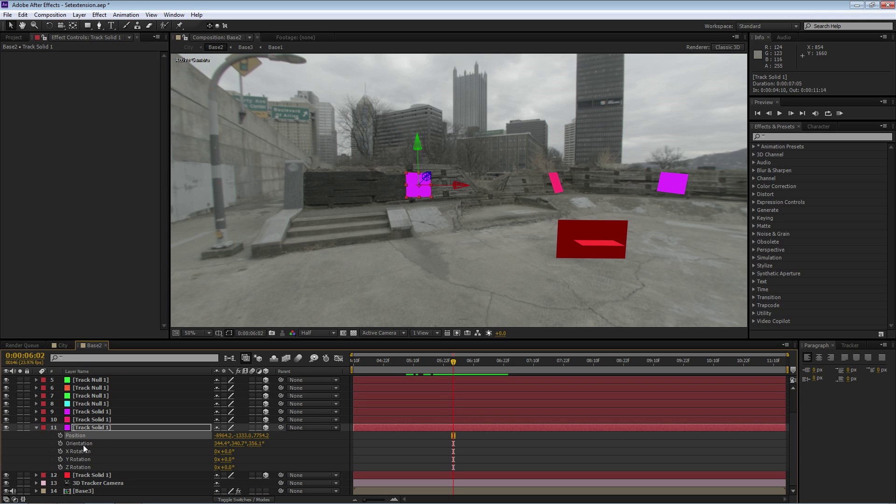
left_click(79, 444, "shift")
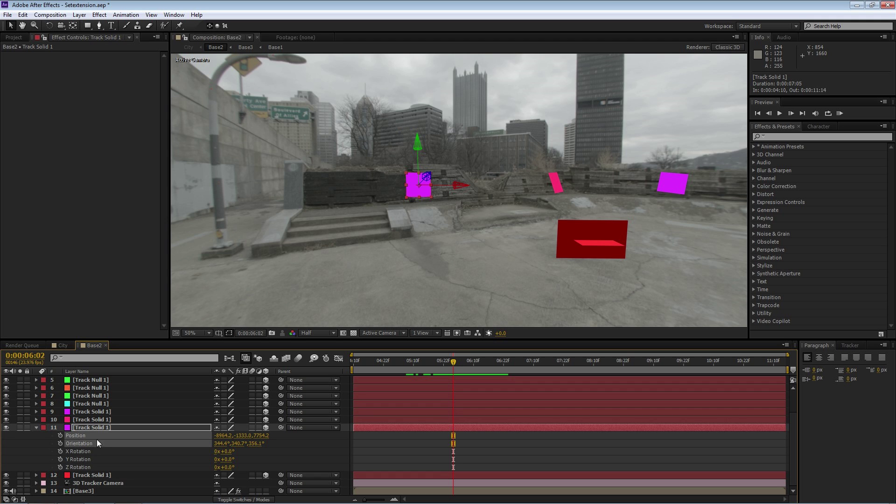
scroll(79, 431, "up", 2)
left_click(96, 378)
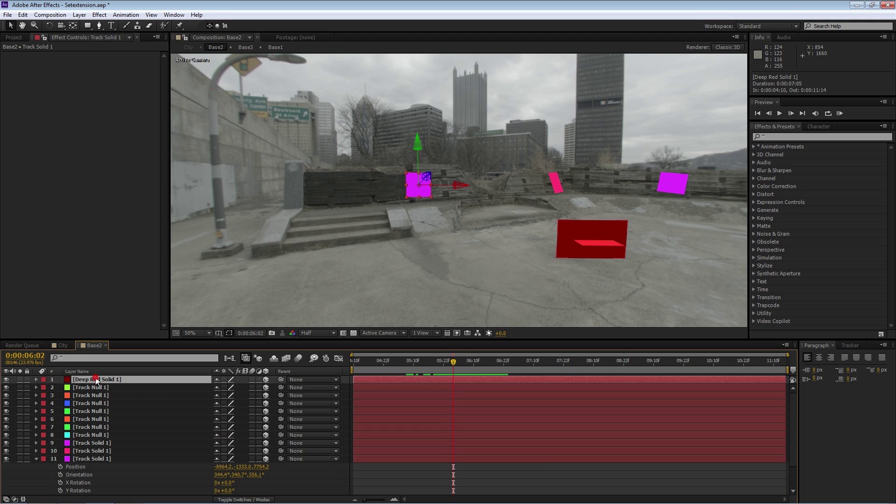
key("ctrl+v")
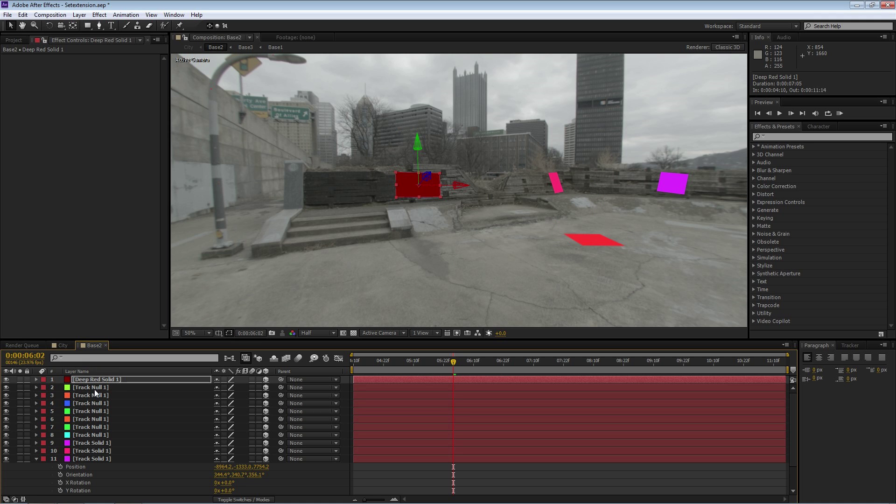
left_click(36, 459)
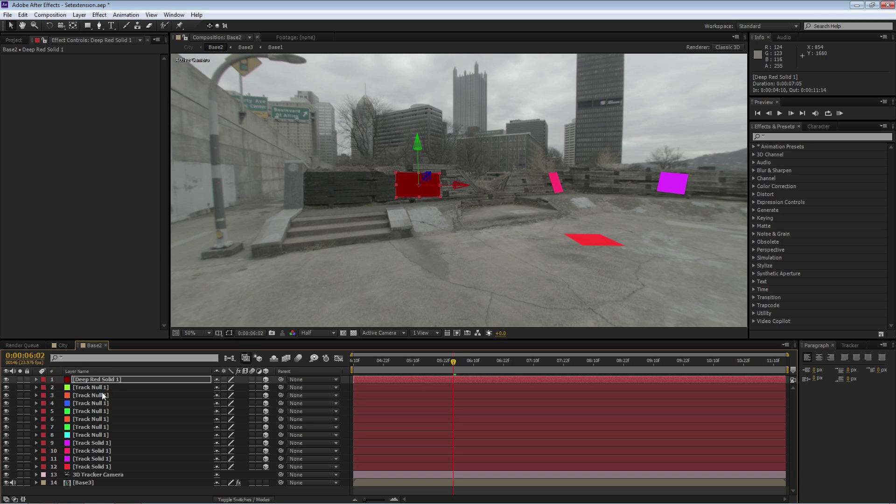
Raise the deep red solid above the wall and scale it to 452%.
left_click(103, 378)
key("p")
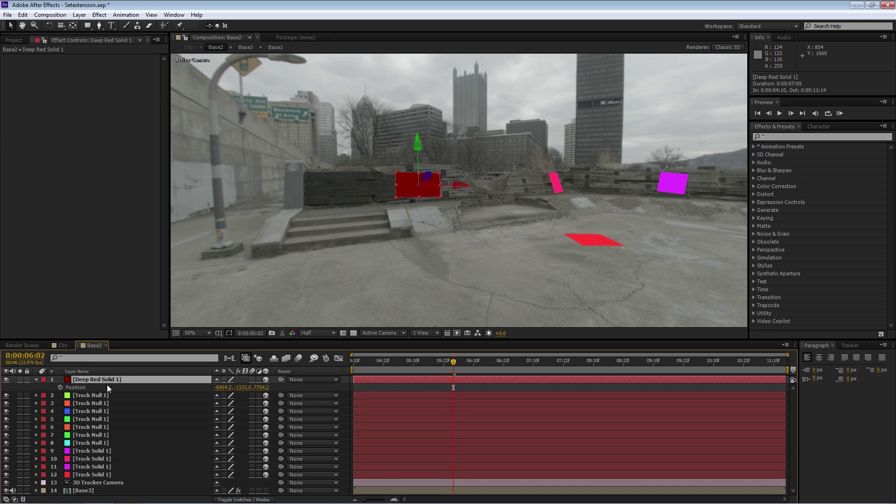
left_click_drag(246, 392, 128, 396)
key("s")
left_click_drag(236, 393, 389, 385)
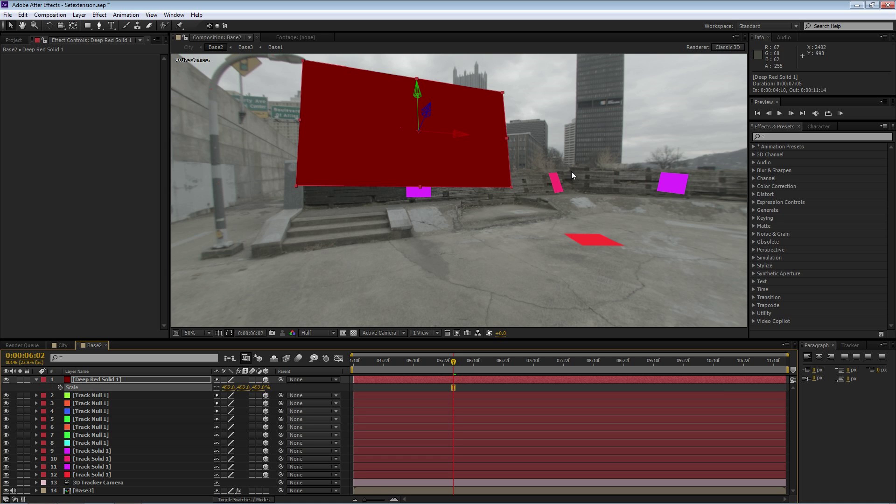
Hide the deep red solid at 0:00:06:21 and mask it with the Pen tool along the wall's top edge.
left_click(556, 180)
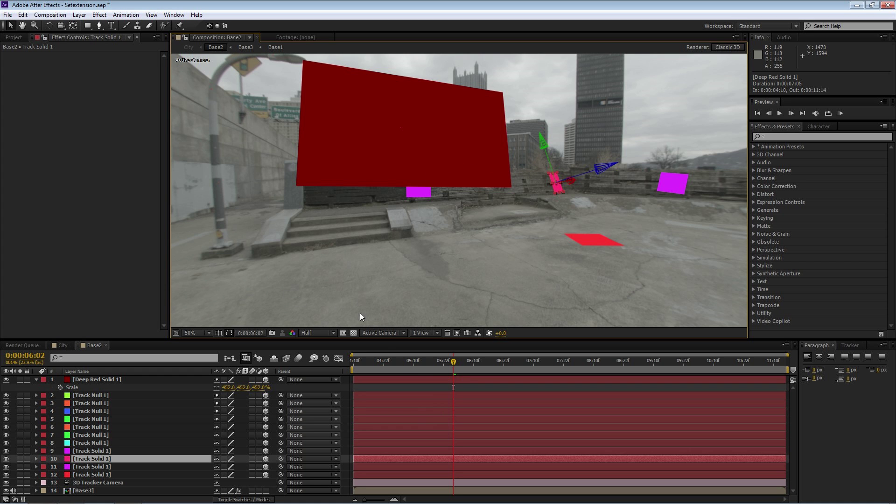
left_click_drag(453, 366, 501, 363)
left_click(88, 379)
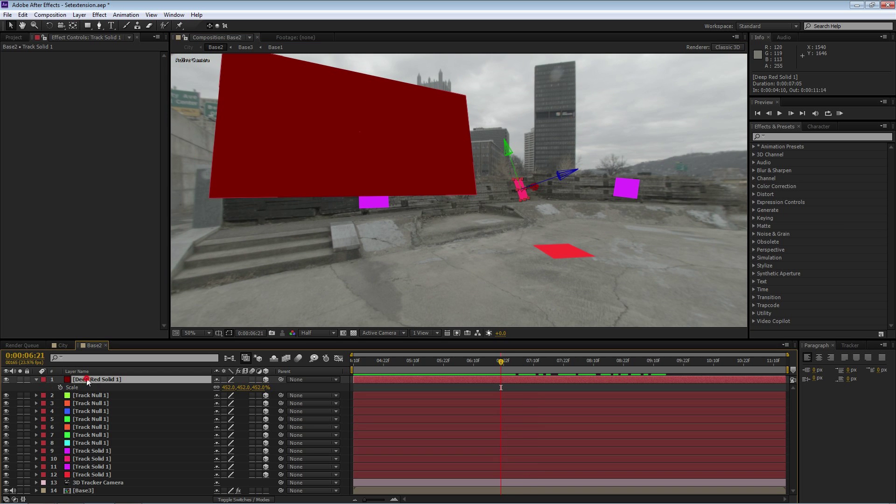
left_click(6, 380)
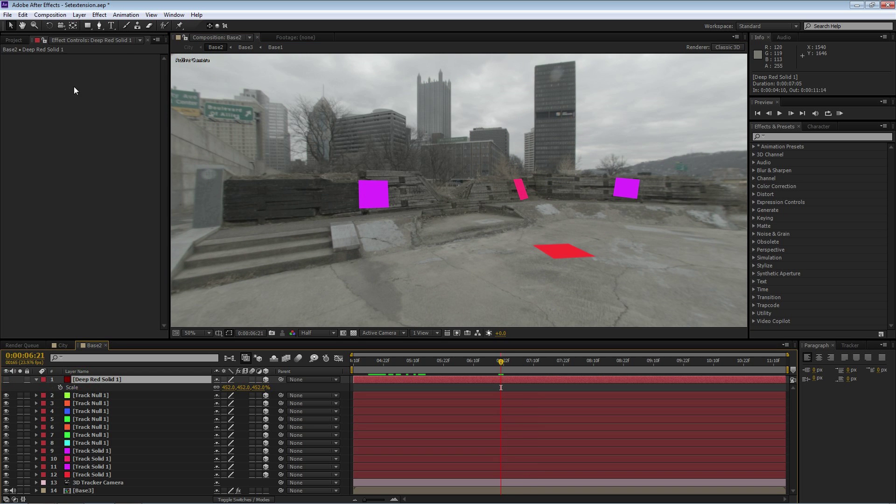
left_click(99, 25)
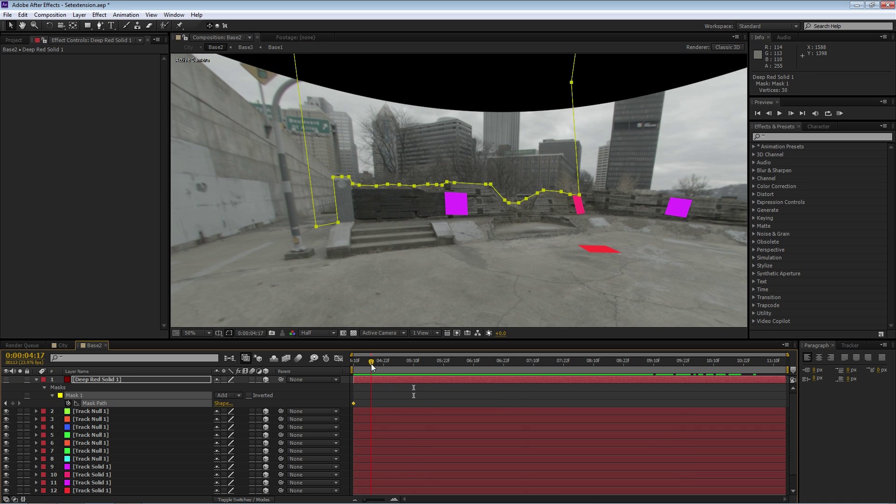
Add a Mask Path keyframe at 0:00:07:00 and refine the mask along the wall up to 0:00:09:16.
left_click_drag(371, 363, 510, 364)
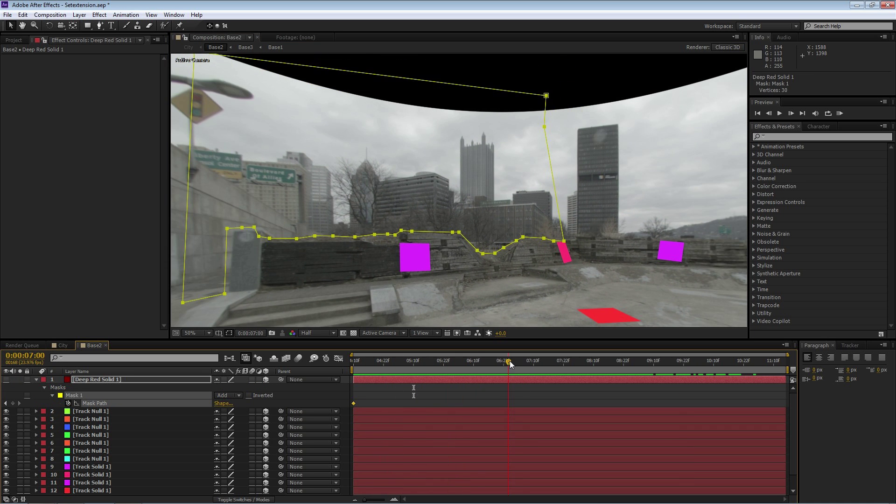
left_click(12, 404)
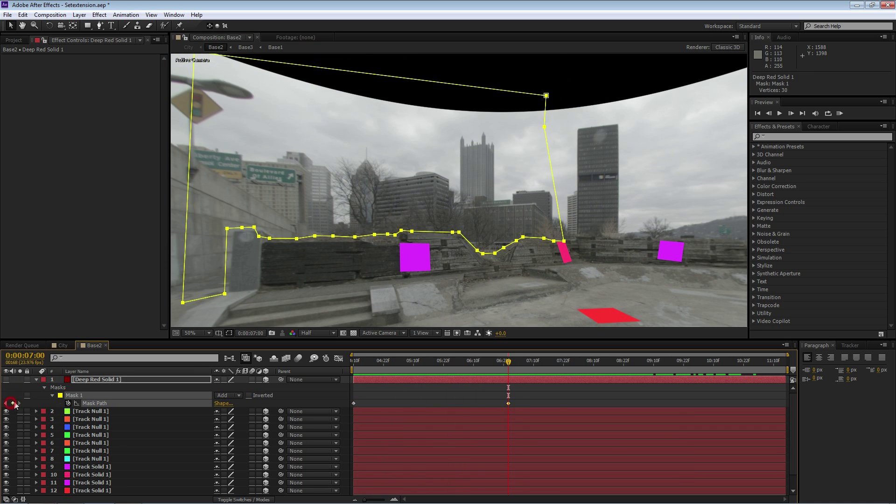
scroll(455, 223, "up", 2)
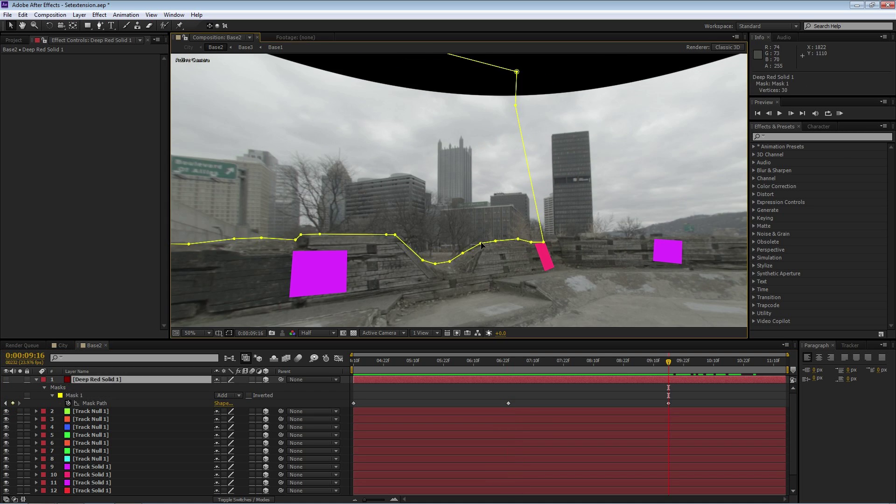
left_click_drag(670, 360, 527, 360)
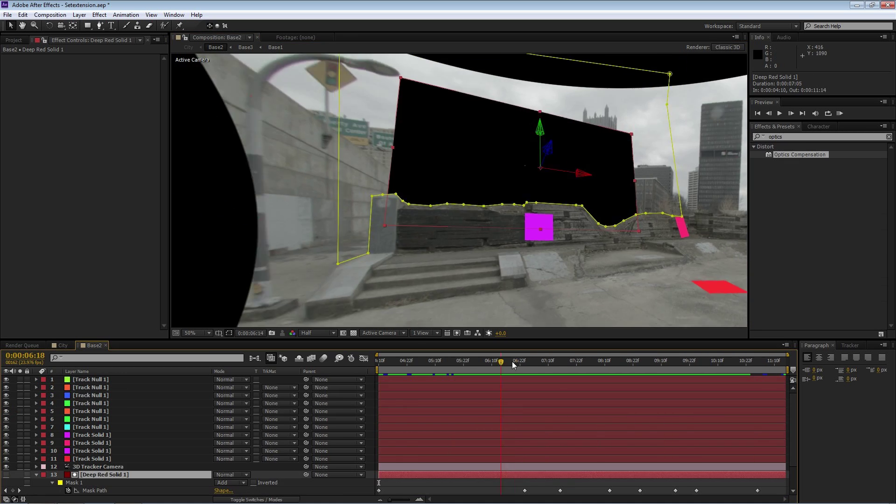
Show all mask properties of the deep red solid at 0:00:07:14 and set Mask 1's feather to 3 pixels.
left_click_drag(506, 360, 558, 363)
key("m")
key("m")
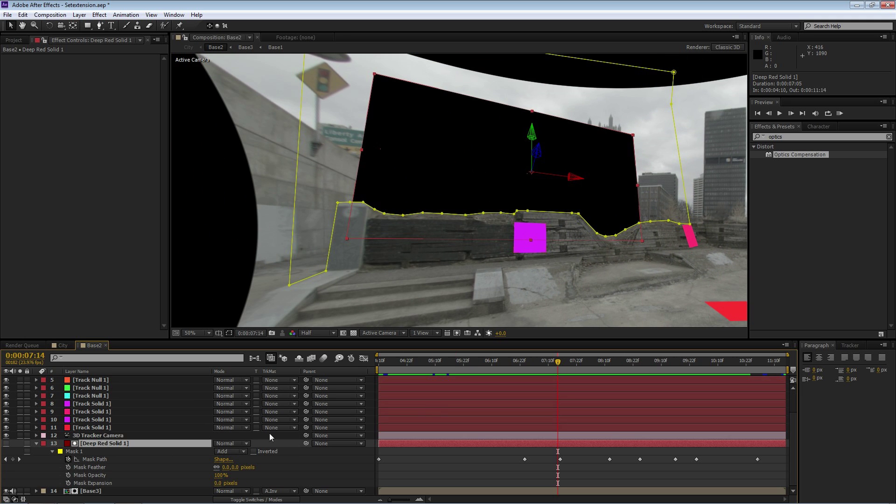
left_click(226, 467)
left_click(301, 474)
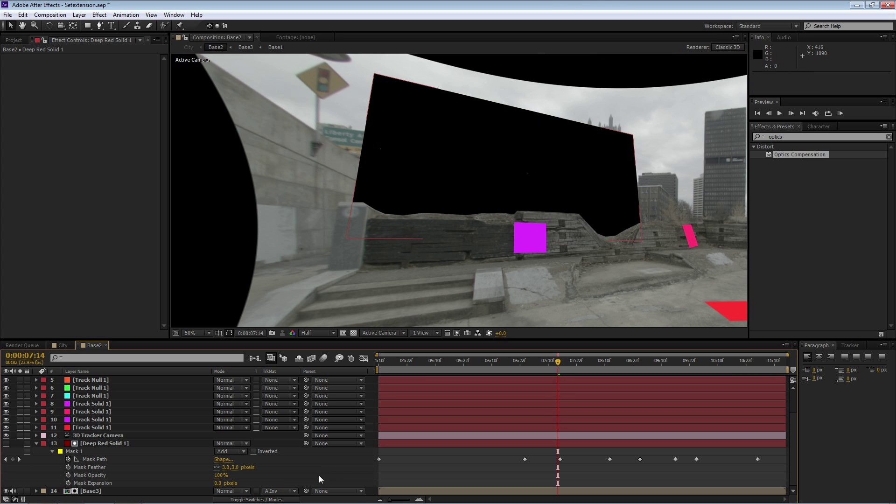
Try larger feather values on Mask 1, from 49 down to 20 pixels.
left_click_drag(226, 467, 239, 467)
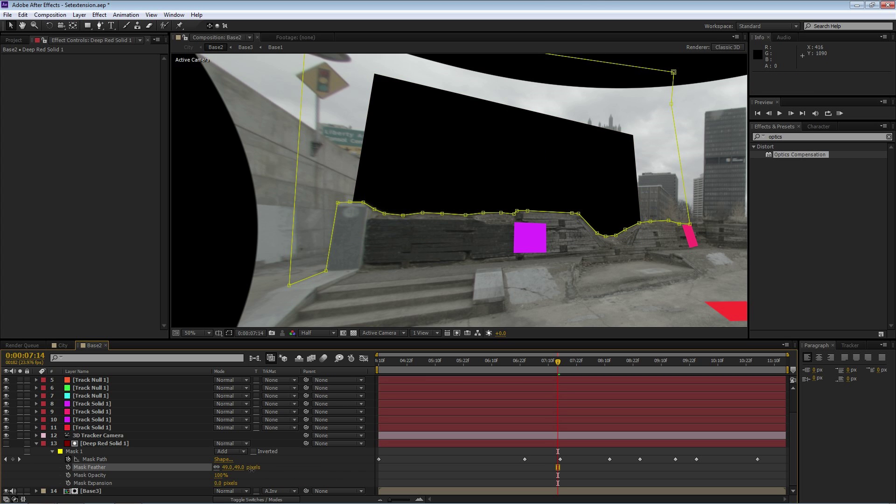
left_click(318, 470)
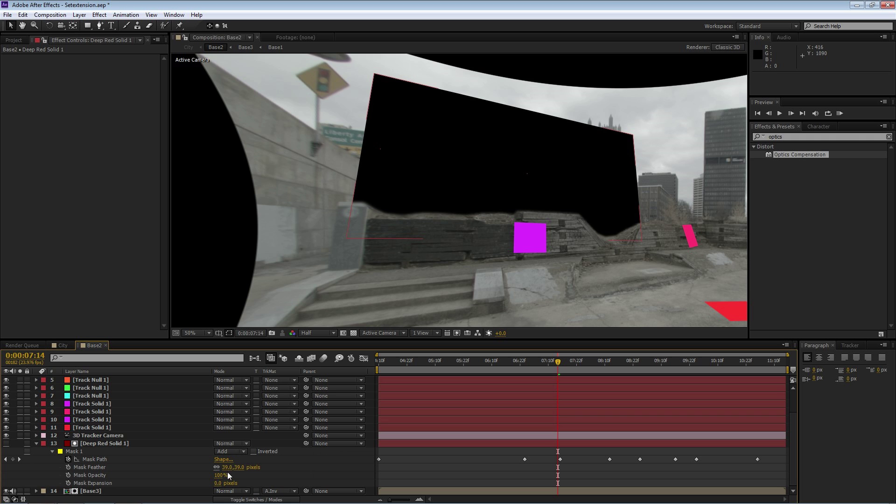
key("ctrl+z")
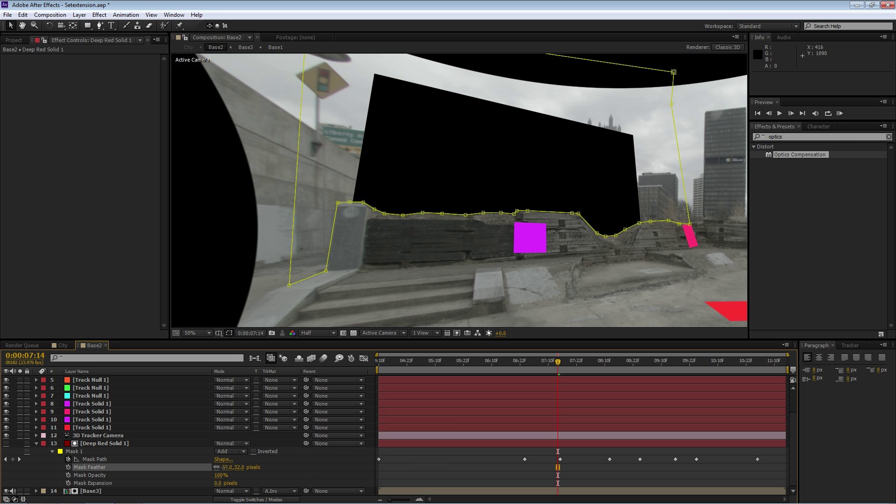
left_click_drag(221, 468, 220, 468)
left_click(283, 468)
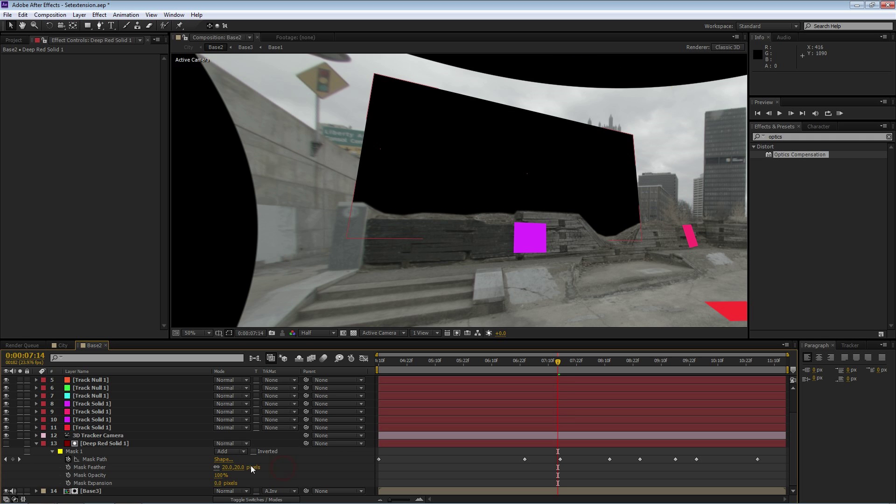
Set Mask 1's feather to 12 pixels and collapse the deep red solid's properties.
left_click(223, 466)
type("12")
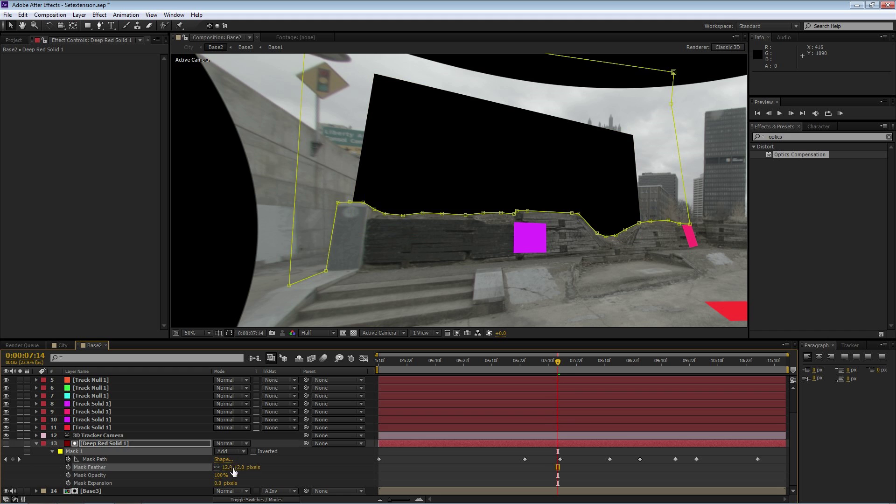
key("Return")
left_click(276, 469)
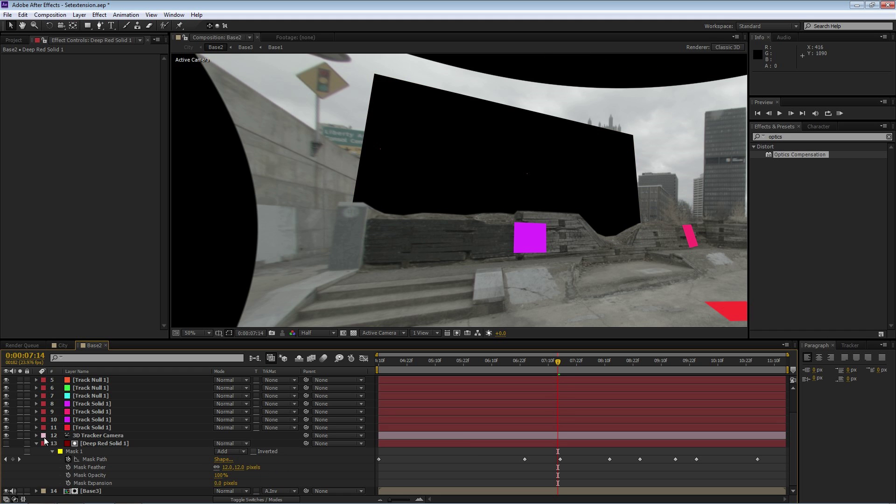
left_click(37, 444)
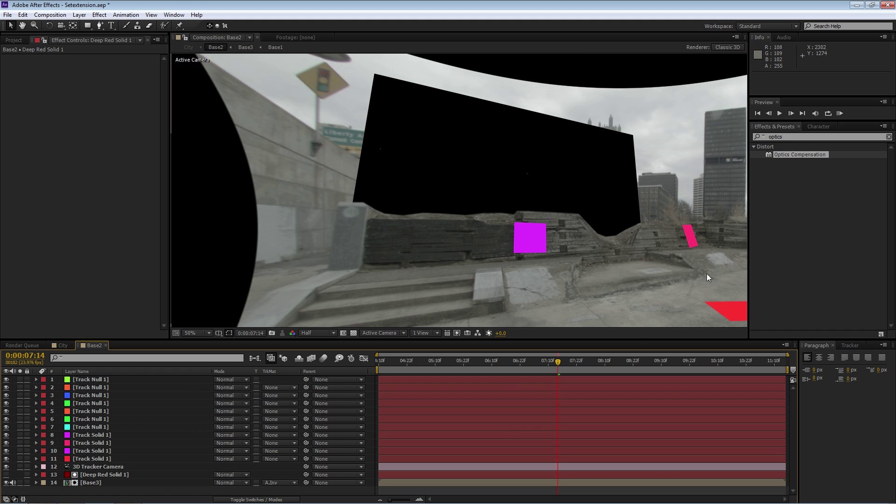
Duplicate the deep red solid, paste the pink corner track solid's position and orientation onto the copy, and adjust its height.
key("h")
left_click_drag(685, 239, 408, 211)
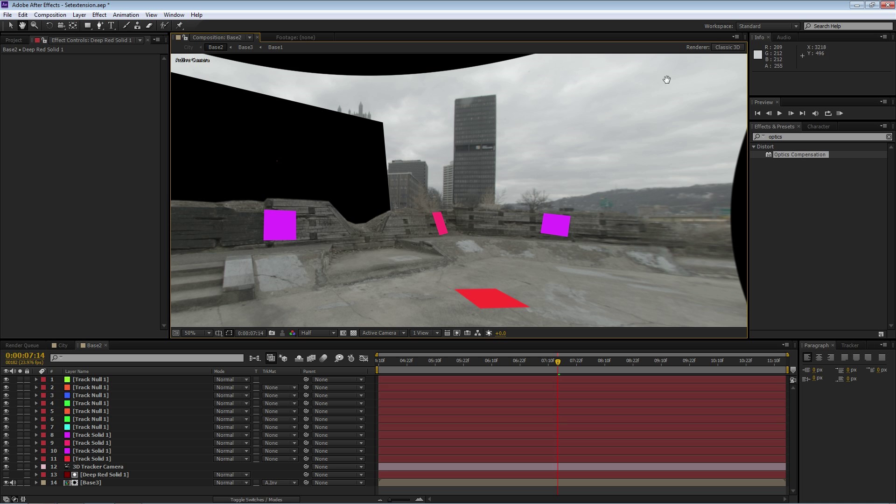
left_click(112, 475)
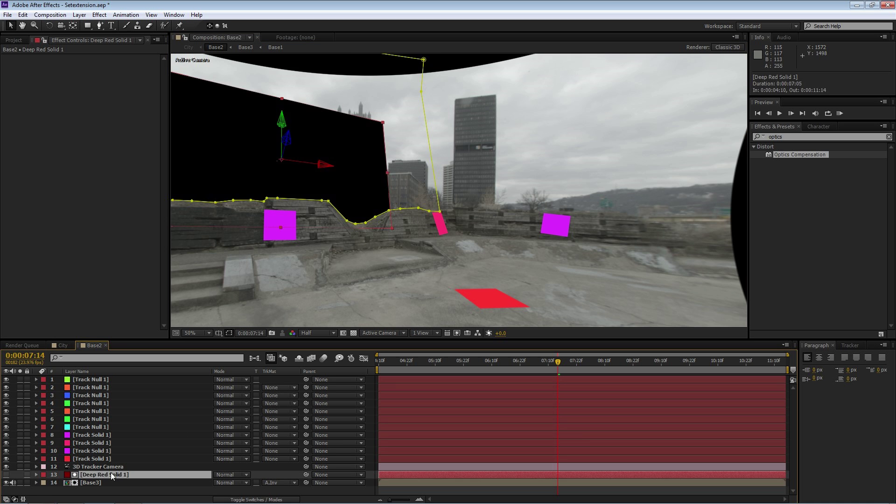
key("ctrl+d")
left_click(6, 475)
left_click(100, 451)
left_click(99, 443)
left_click(91, 474)
key("ctrl+v")
key("p")
left_click_drag(435, 157, 436, 187)
Mask the duplicated solid with the Pen tool along the broken wall's top edge and show its mask properties.
left_click(6, 467)
key("g")
scroll(435, 188, "up", 1)
left_click(400, 235)
left_click(462, 224)
scroll(462, 186, "down", 1)
left_click(6, 467)
key("m")
key("m")
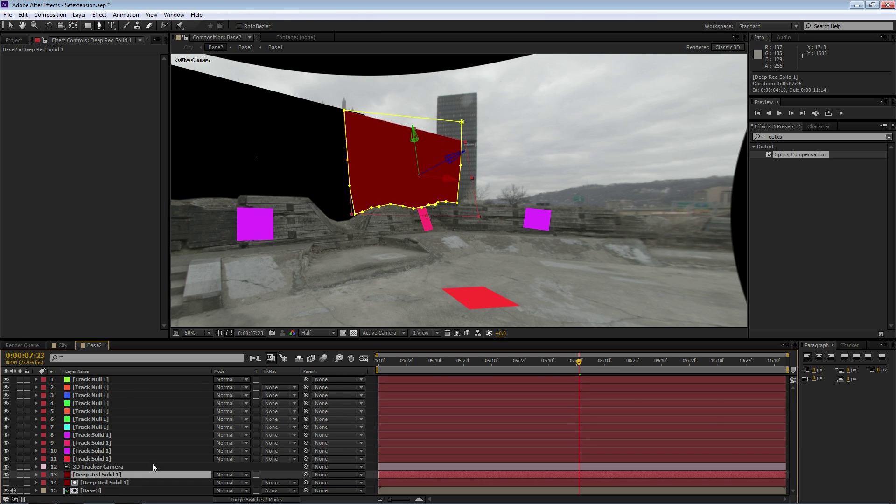
Duplicate the solid at 0:00:10:08, align it to the far magenta track solid and raise it above the wall.
left_click(713, 361)
scroll(434, 191, "down", 1)
key("ctrl+d")
left_click(96, 427)
left_click(96, 467)
key("ctrl+v")
left_click_drag(498, 192, 504, 152)
key("r")
Hide the newest deep red solid and outline the far wall's top edge on it with the Pen tool.
left_click(6, 467)
key("g")
scroll(504, 210, "up", 1)
left_click(639, 220)
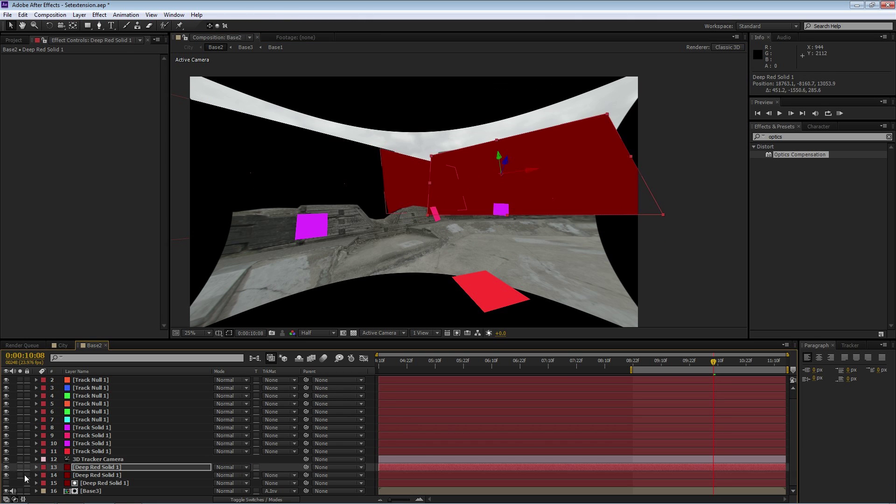
Pre-compose the matted footage and set the pre-comp's track matte to Alpha Inverted using the newest deep red solid.
scroll(503, 210, "down", 1)
key("ctrl+shift+c")
left_click(280, 483)
left_click(287, 453)
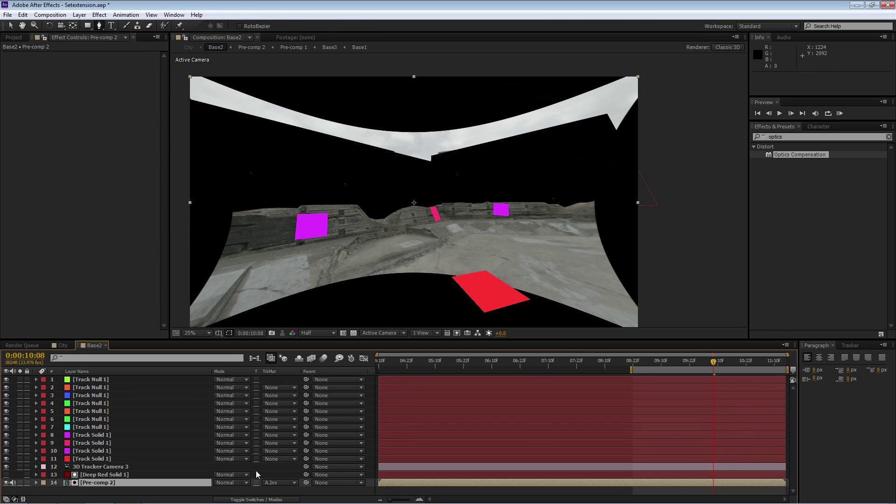
Animate the newest solid's Mask Path, adjusting its points to follow the far wall's top edge around 0:00:09:19.
left_click(101, 466)
left_click(104, 475)
key("m")
left_click(68, 483)
left_click(699, 361)
scroll(508, 232, "up", 2)
left_click_drag(598, 228, 573, 193)
left_click(682, 362)
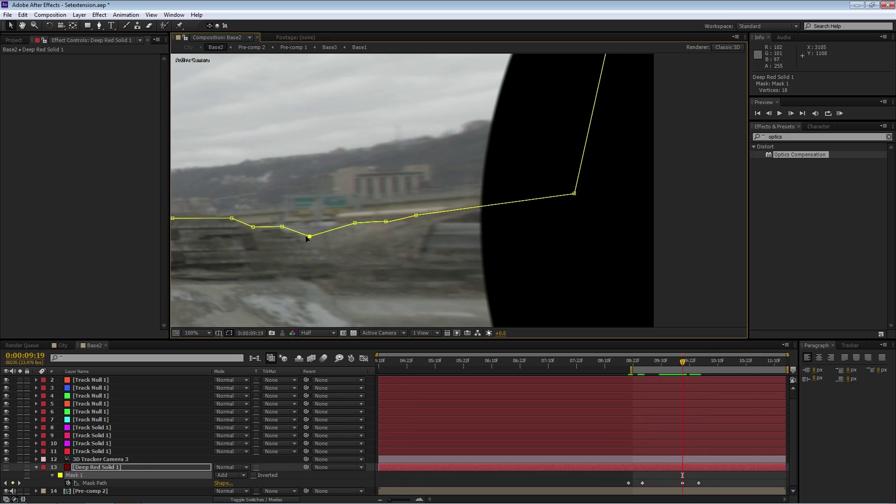
left_click(776, 362)
scroll(459, 191, "down", 1)
left_click(554, 362)
left_click(37, 468)
Set Pre-comp 2's track matte to Alpha Inverted and check the cutout between 0:00:09:07 and 0:00:09:03.
left_click(280, 483)
left_click(286, 452)
left_click(654, 362)
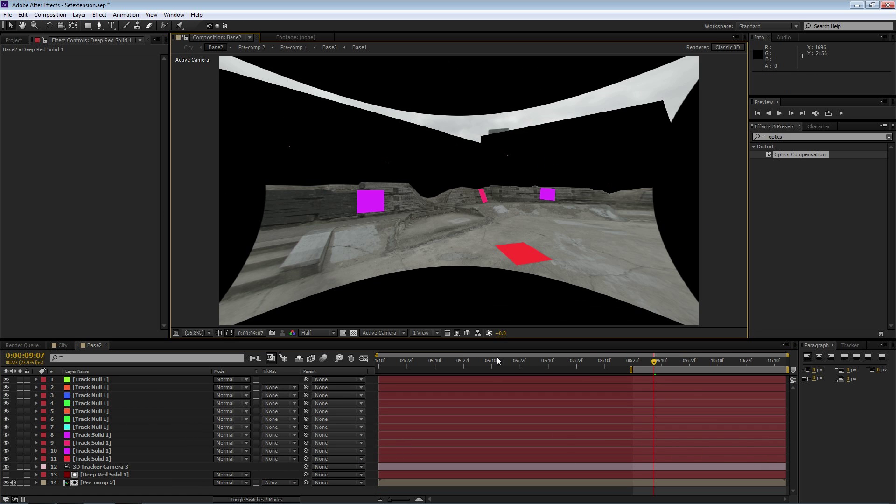
left_click(638, 362)
mouse_move(640, 362)
left_mouse_down()
mouse_move(727, 362)
mouse_move(644, 365)
left_mouse_up()
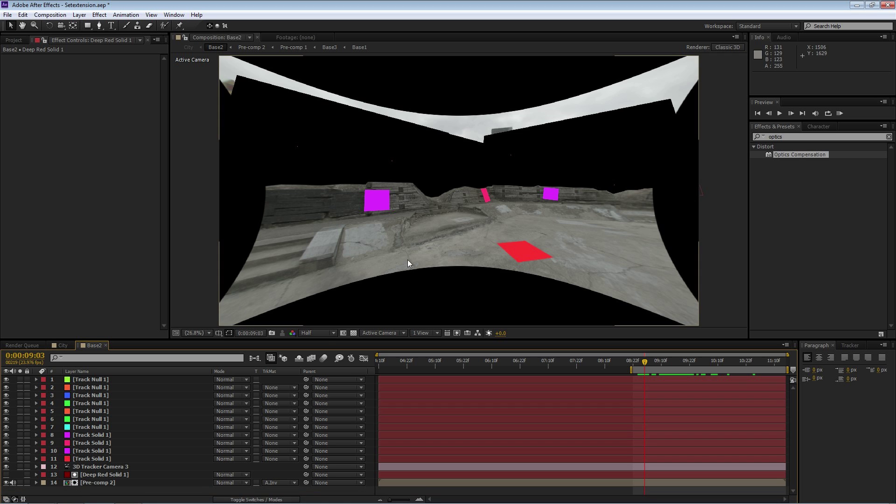
Open Pre-comp 2 and inspect its tracker camera, masked matte solid and nested footage layer.
double_click(90, 481)
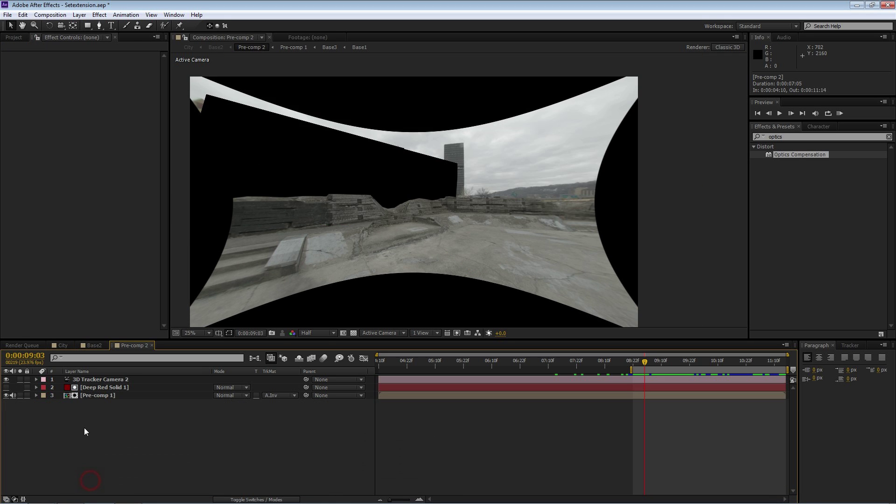
left_click(98, 392)
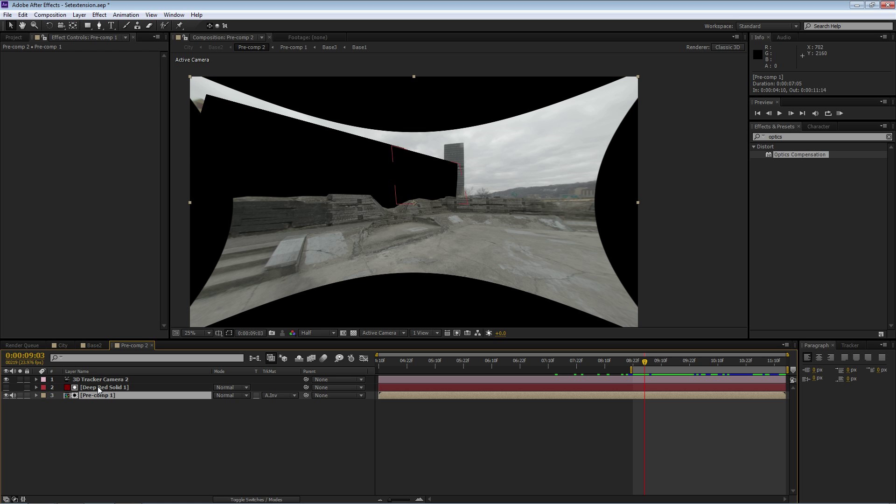
left_click(97, 388)
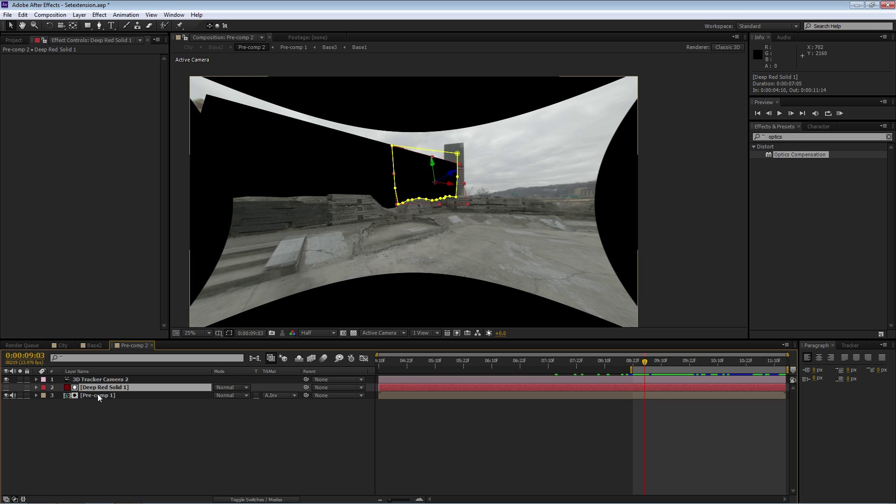
left_click(99, 379)
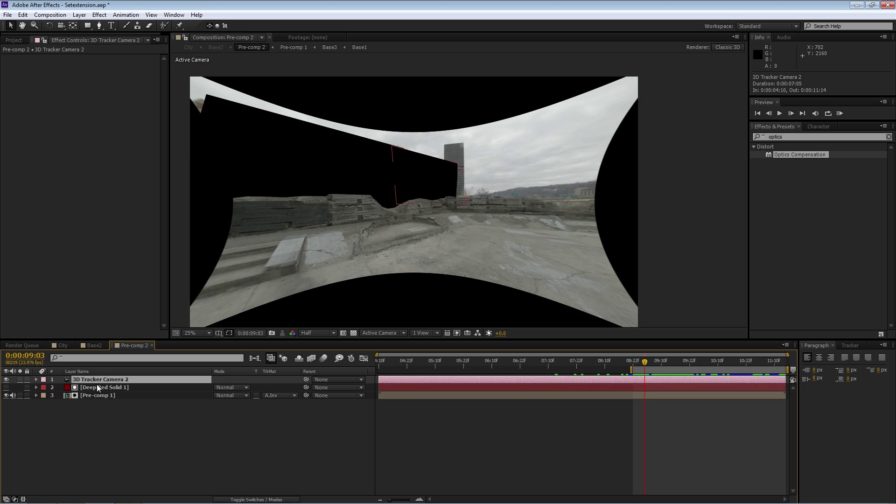
left_click(96, 387)
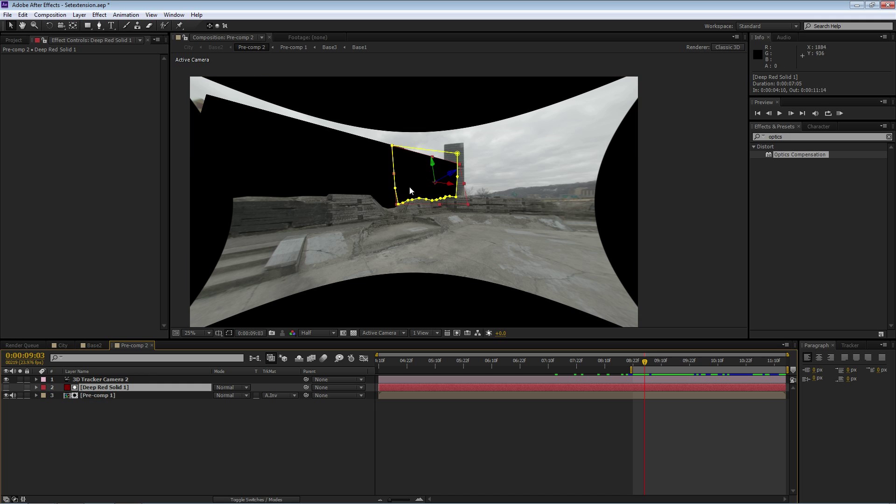
Inspect the matte solid and tracker camera inside Pre-comp 1, then close both nested compositions to return to Base2.
double_click(103, 395)
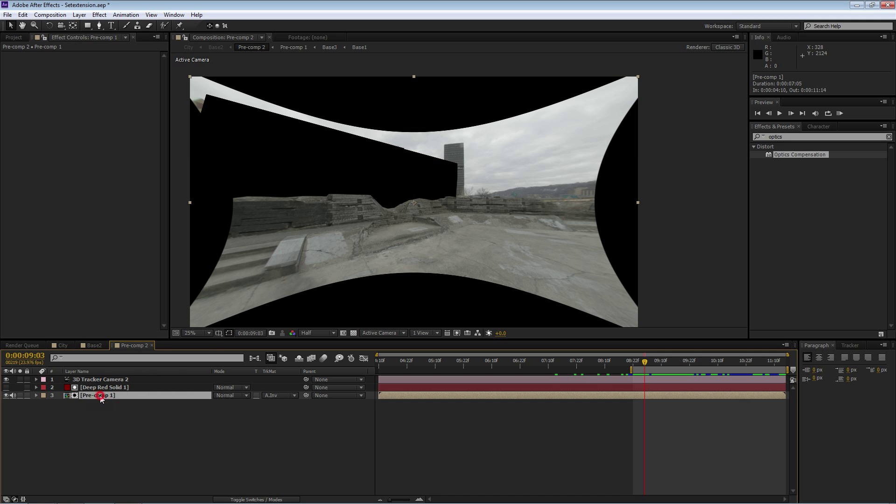
left_click(101, 395)
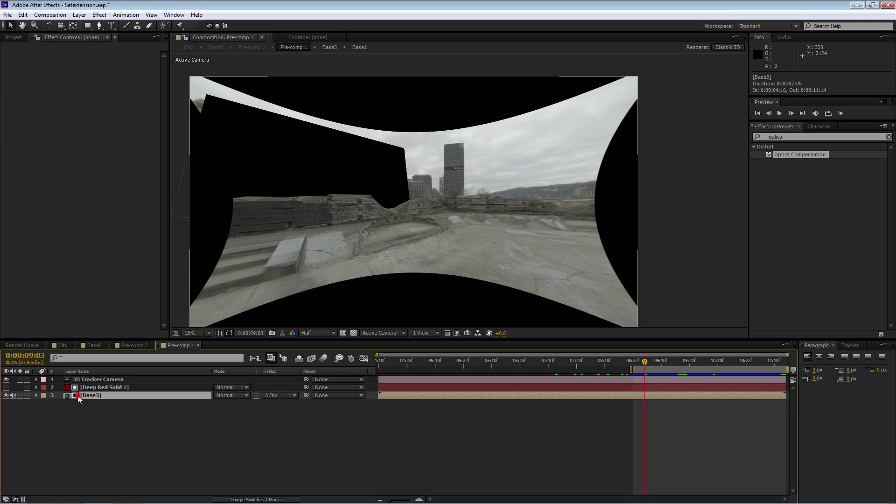
left_click(106, 388)
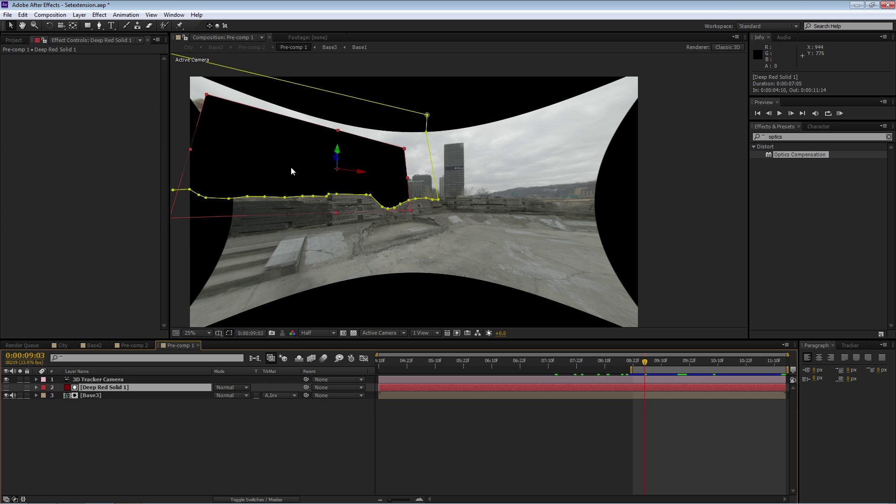
left_click(100, 379)
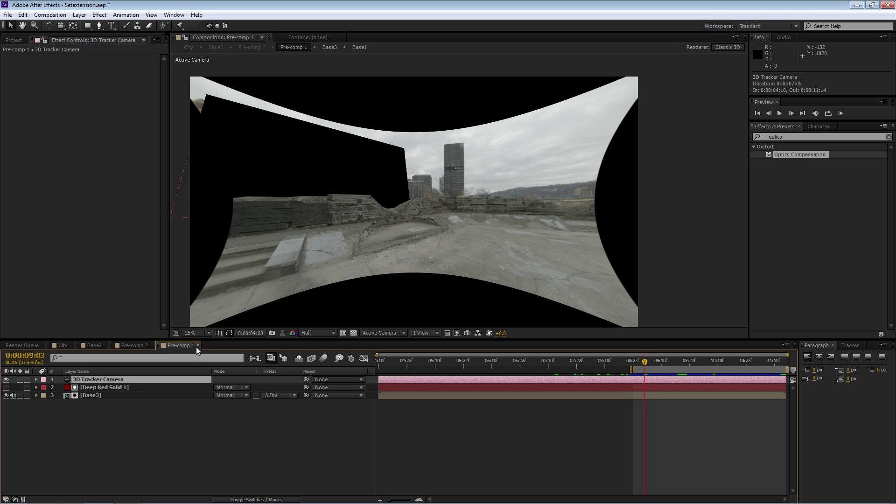
left_click(198, 345)
left_click(114, 387)
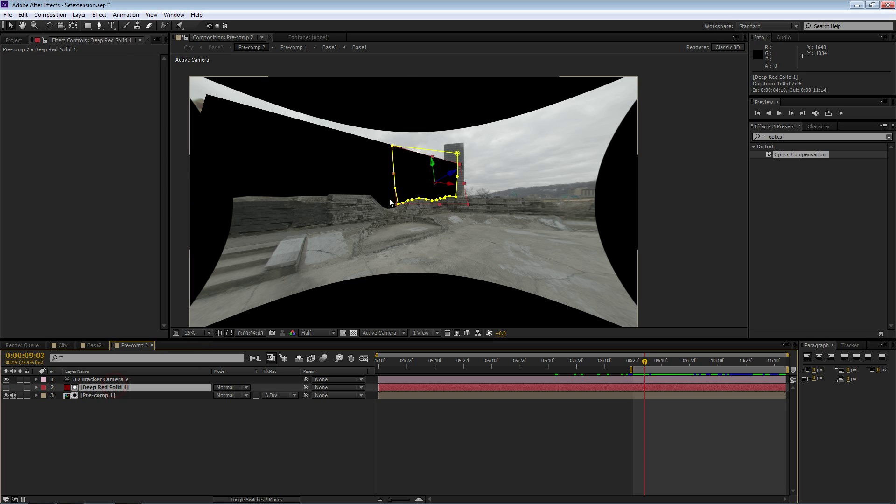
left_click(151, 345)
left_click(121, 485)
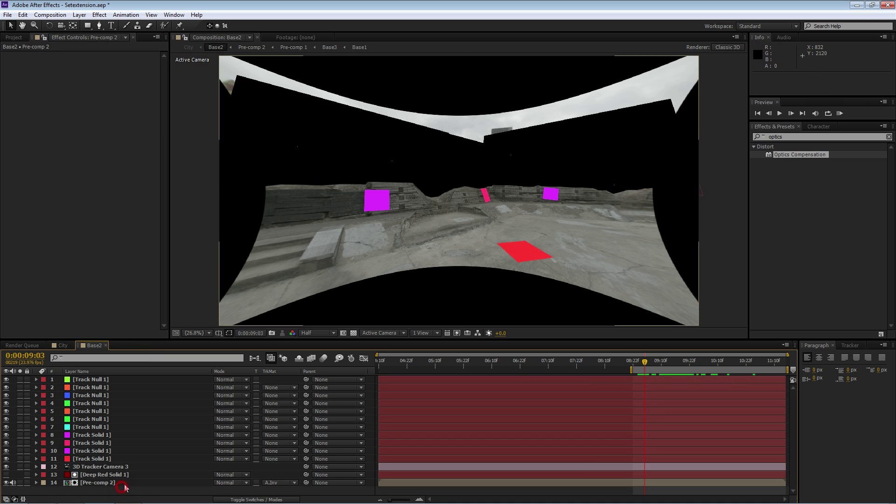
Set the Mask Feather of the Deep Red Solid matte in Base2 to 16 pixels.
left_click_drag(641, 358, 691, 364)
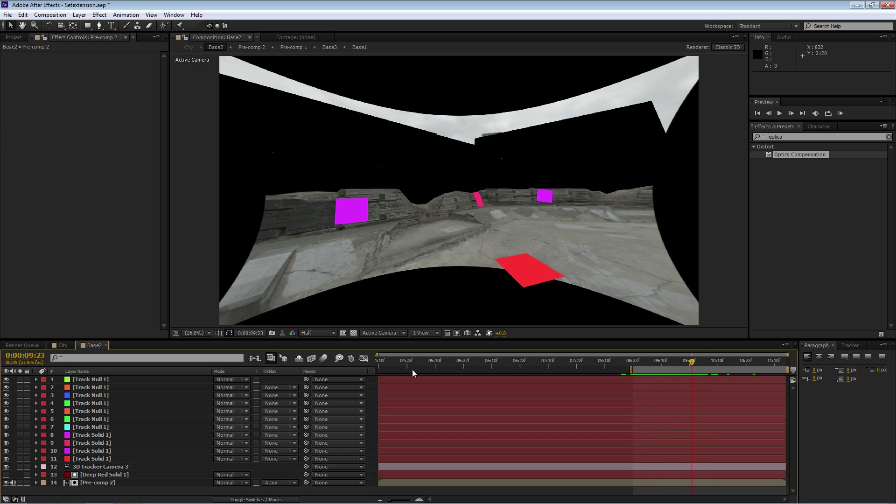
left_click(139, 475)
key("m")
key("m")
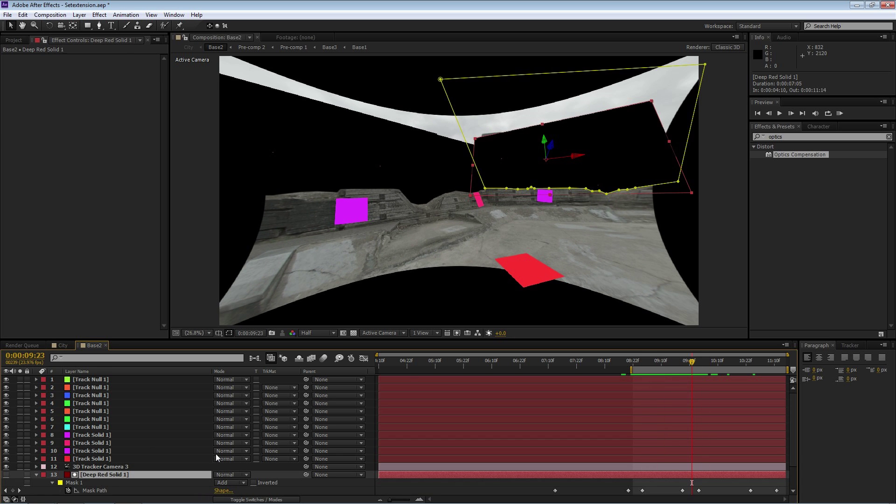
left_click(226, 468)
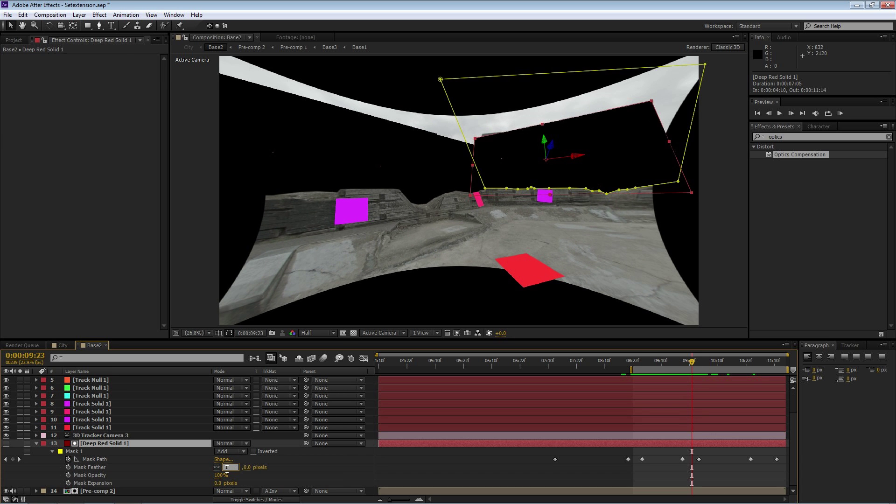
left_click(283, 467)
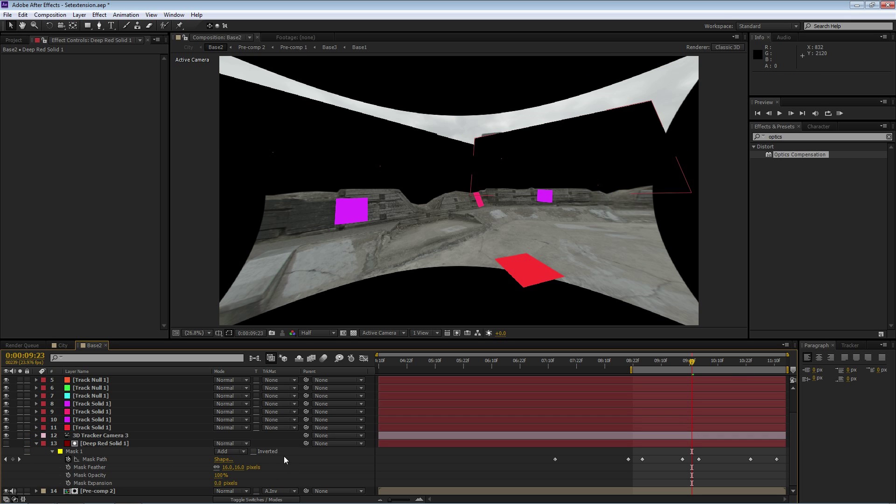
left_click(35, 443)
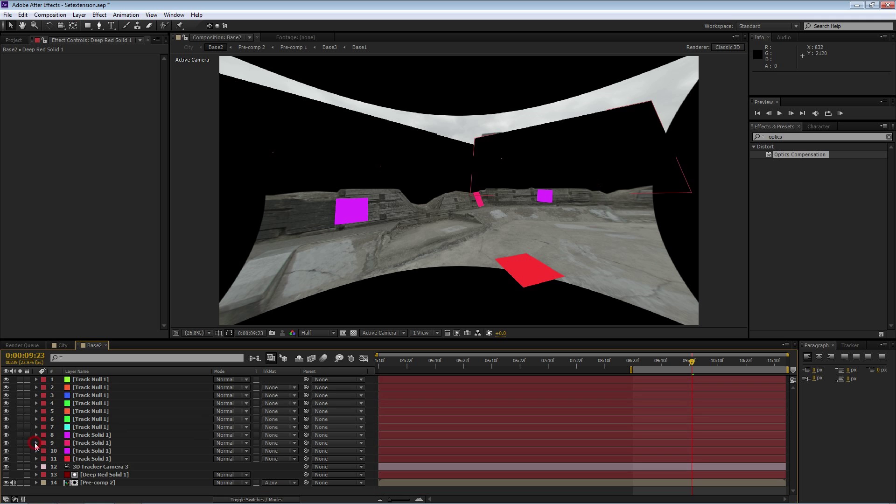
Draw a closed eight-point Pen mask on Pre-comp 2 around the walls and ground at 0:00:09:00, excluding the leftover sky.
left_click(93, 482)
left_click_drag(694, 364, 659, 366)
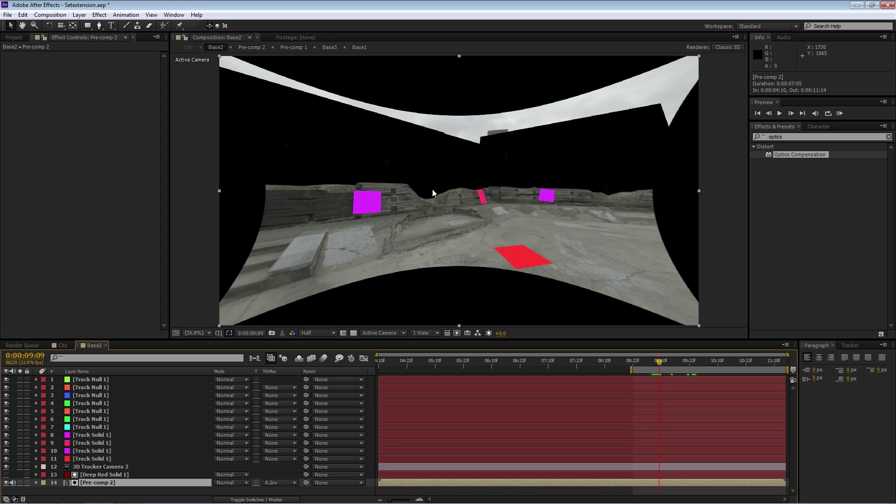
key("comma")
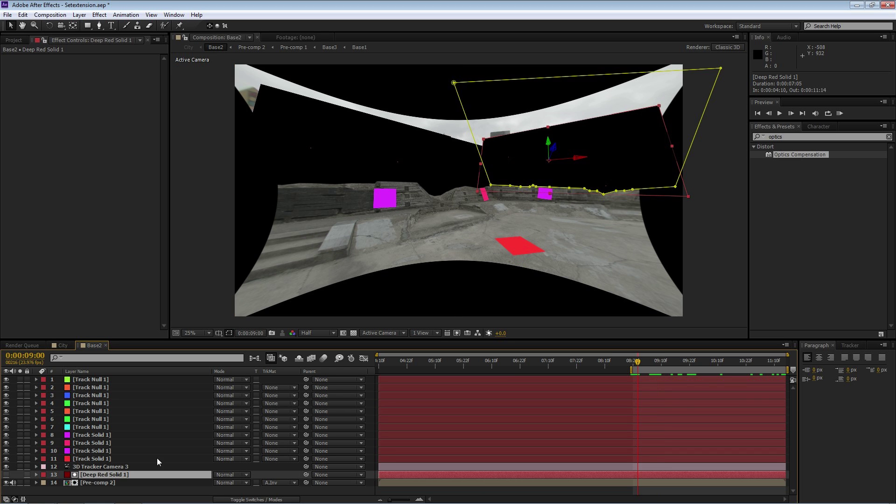
left_click(86, 484)
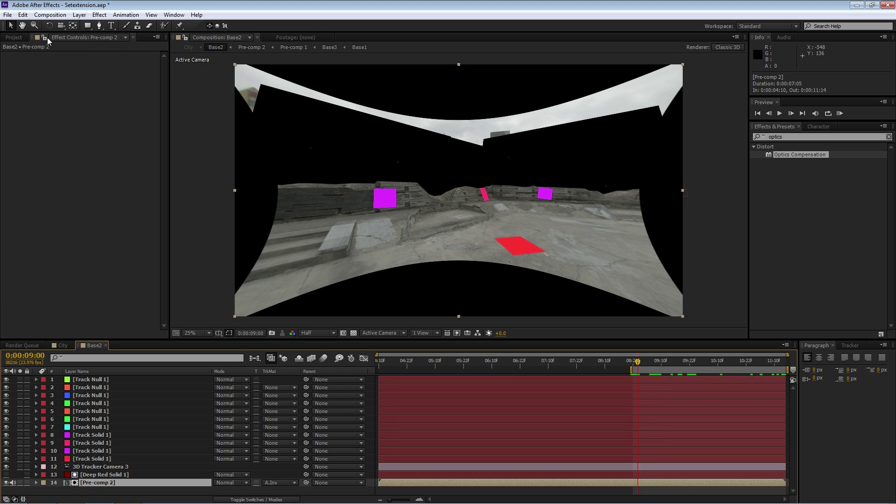
left_click(99, 26)
left_click(215, 156)
left_click(374, 149)
left_click(530, 168)
left_click(619, 161)
left_click(709, 170)
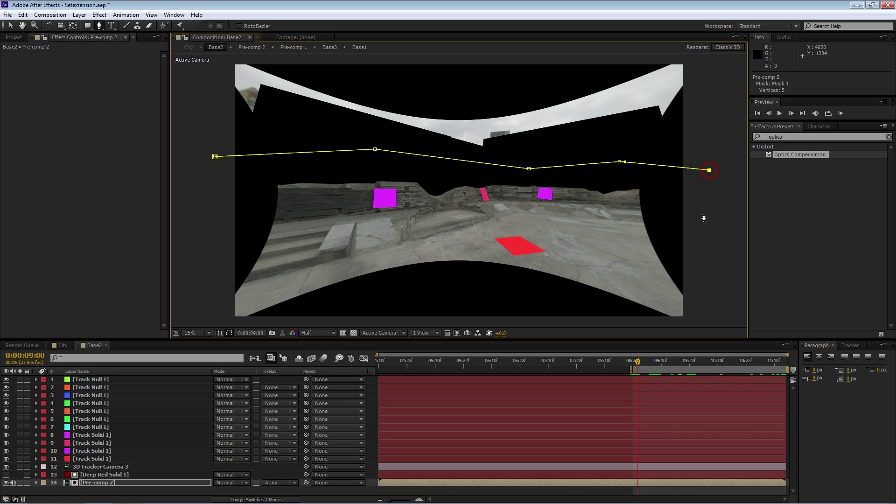
key("comma")
left_click(613, 268)
left_click(303, 264)
left_click(312, 178)
left_click(336, 173)
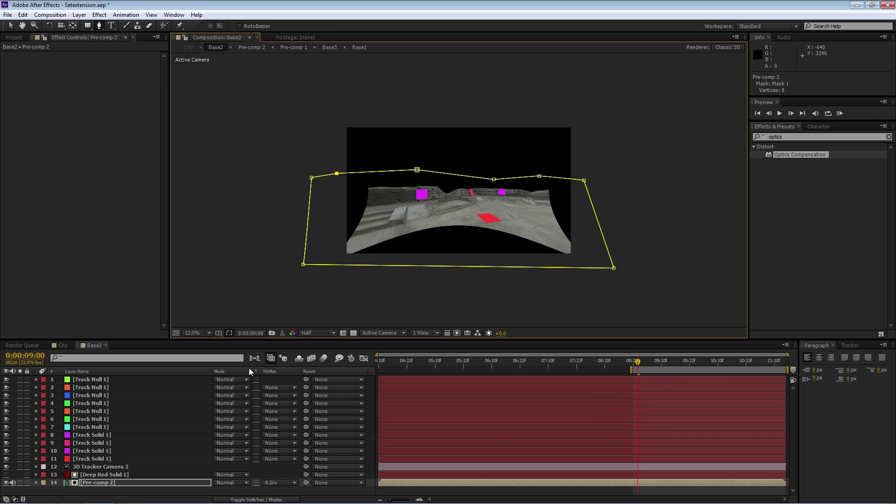
Check that the new mask clears the walls at several times between 0:00:09:22 and 0:00:11:13, and return to 0:00:08:22.
left_click(690, 361)
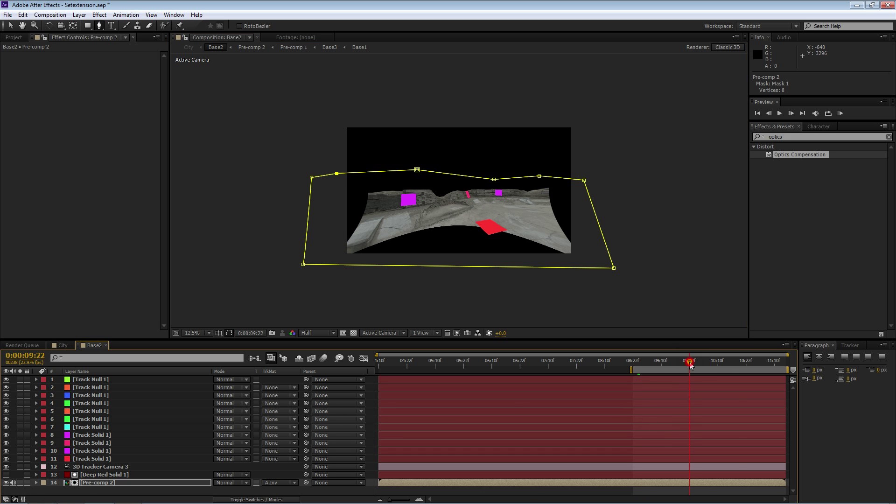
left_click(739, 361)
left_click(780, 360)
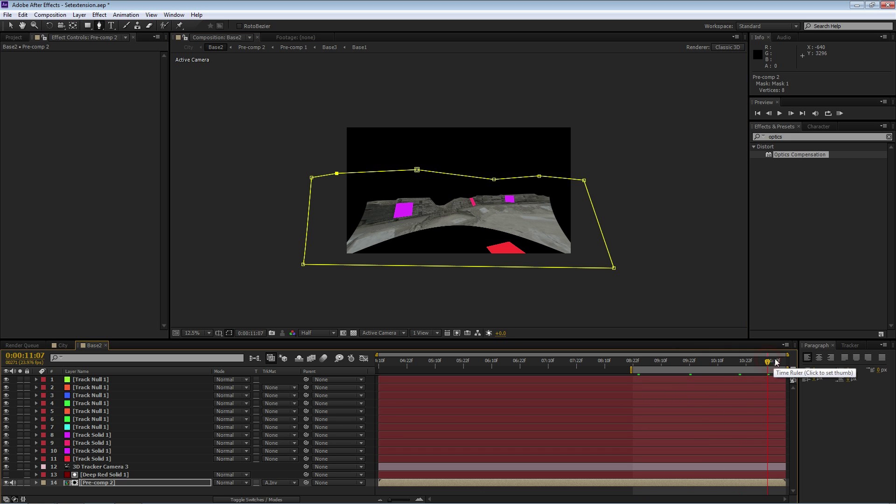
left_click(680, 360)
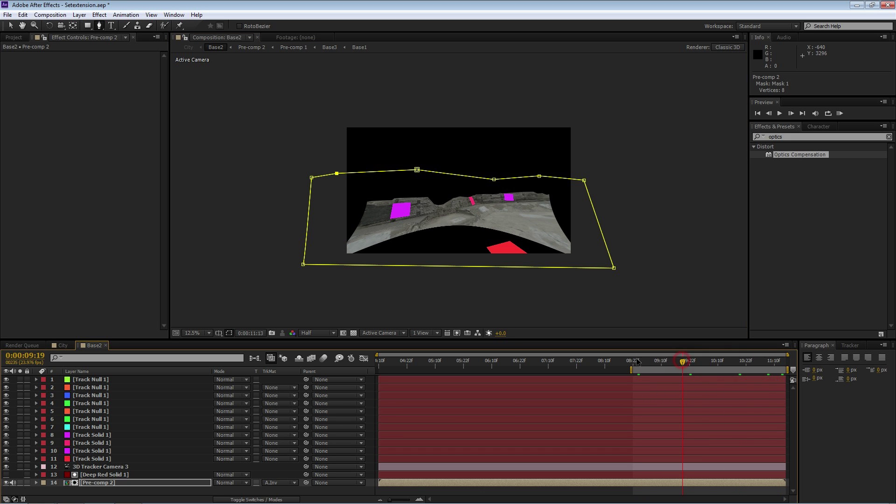
left_click(633, 361)
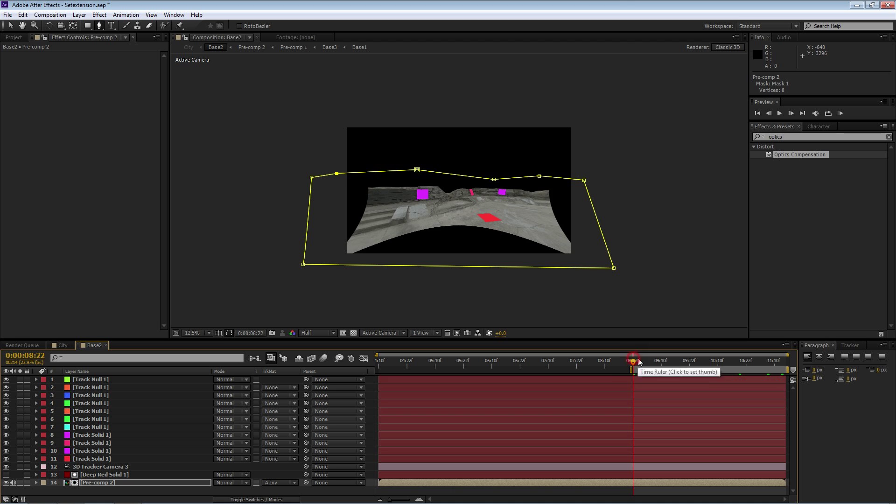
left_click(97, 491)
key("period")
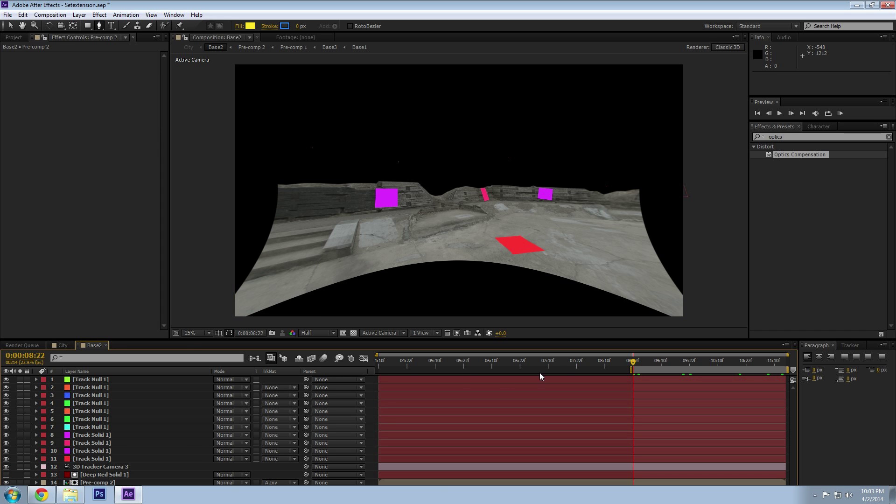
Go to 0:00:09:08 and hide all the track null and track solid layers in Base2.
left_click_drag(641, 363, 656, 363)
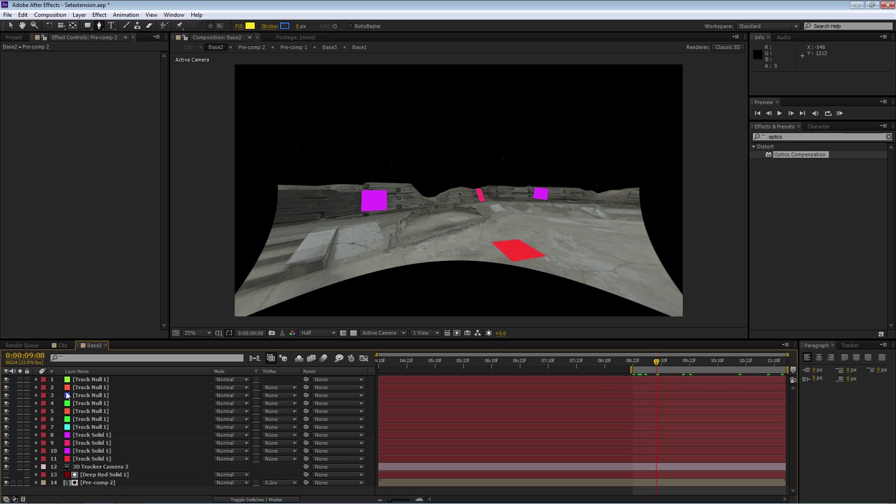
left_click_drag(7, 435, 6, 379)
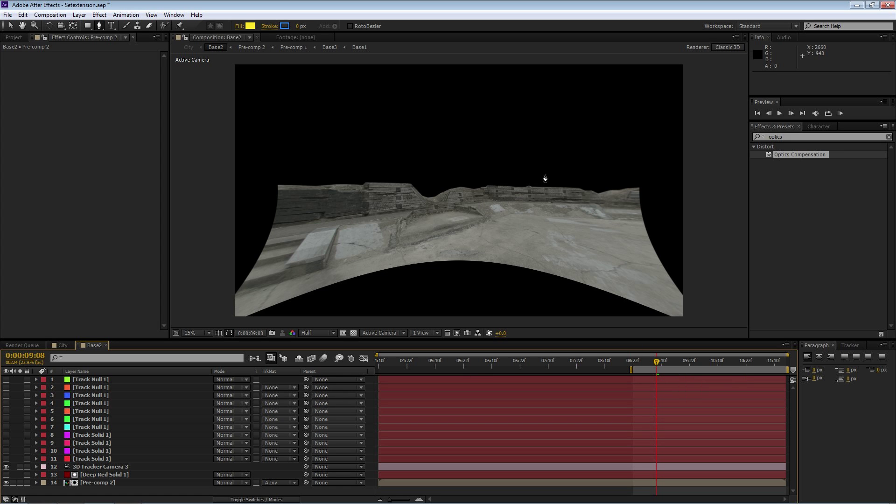
key("v")
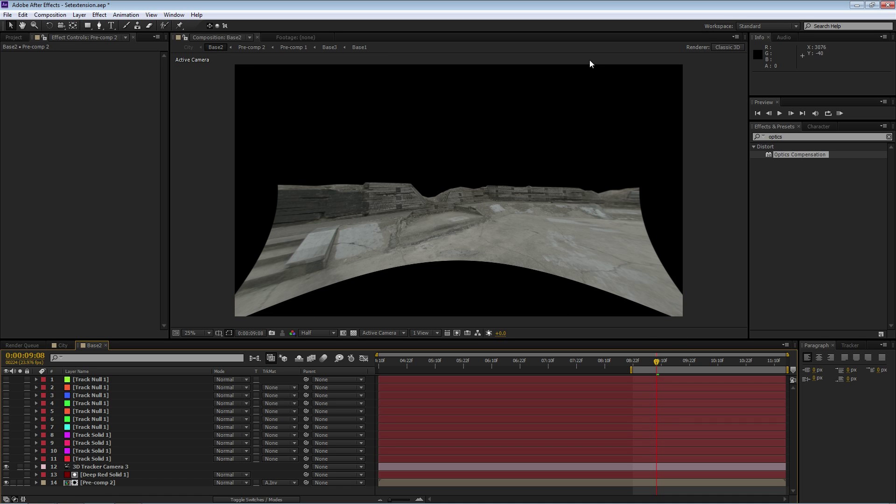
Compare the cutout in the City composition with Base2, checking frames around 0:00:09:10 and 0:00:09:05.
left_click(63, 345)
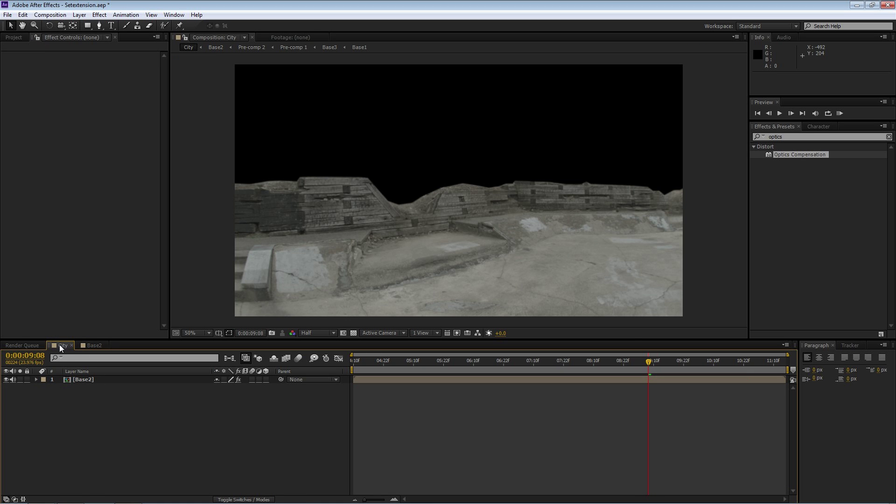
left_click(75, 380)
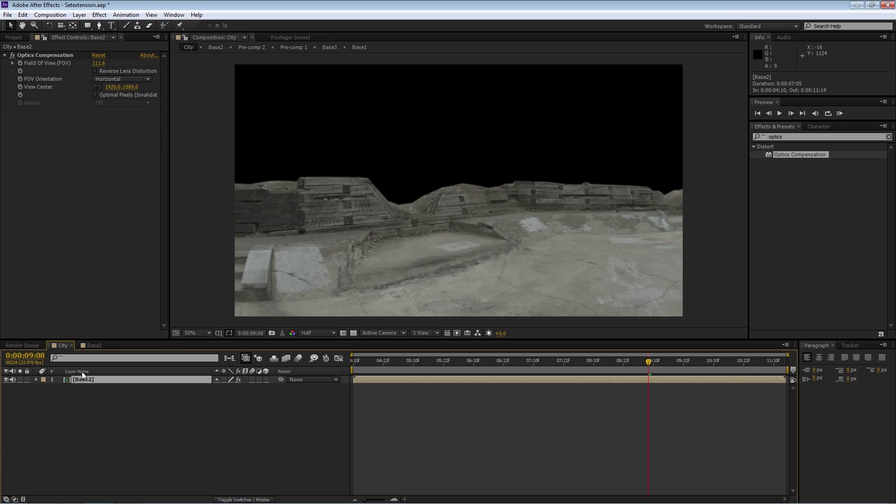
left_click(94, 345)
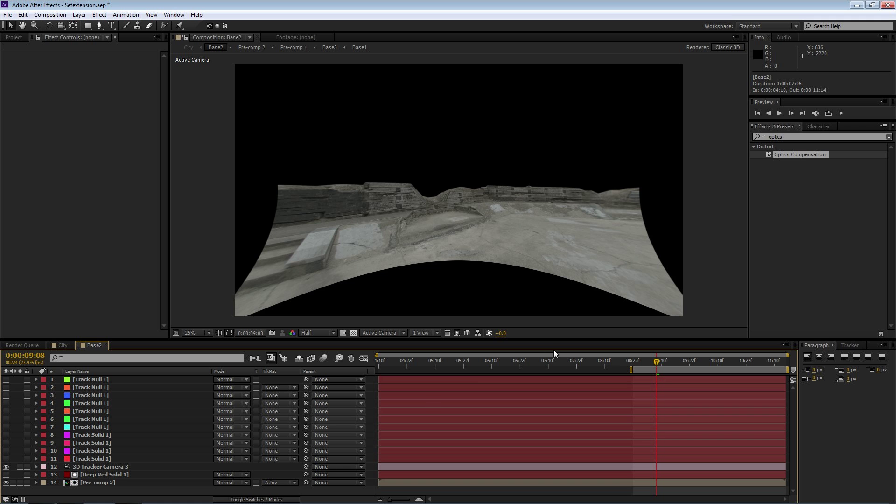
left_click(661, 361)
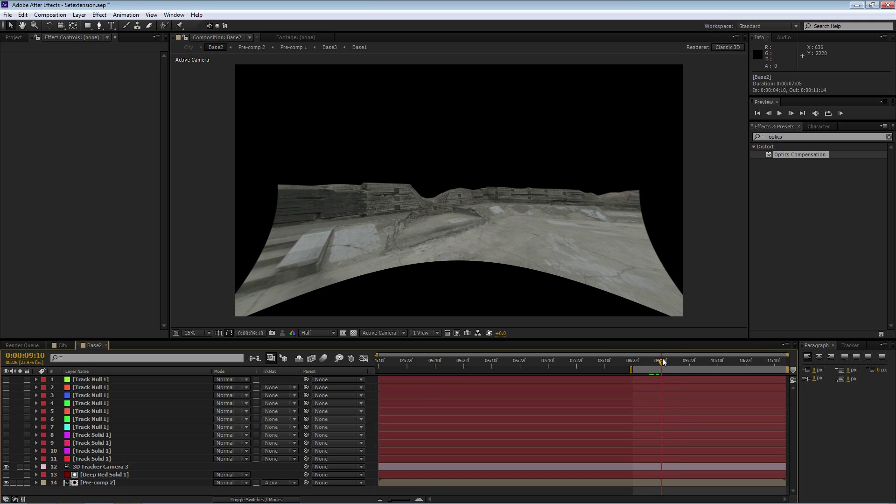
left_click_drag(662, 363, 634, 366)
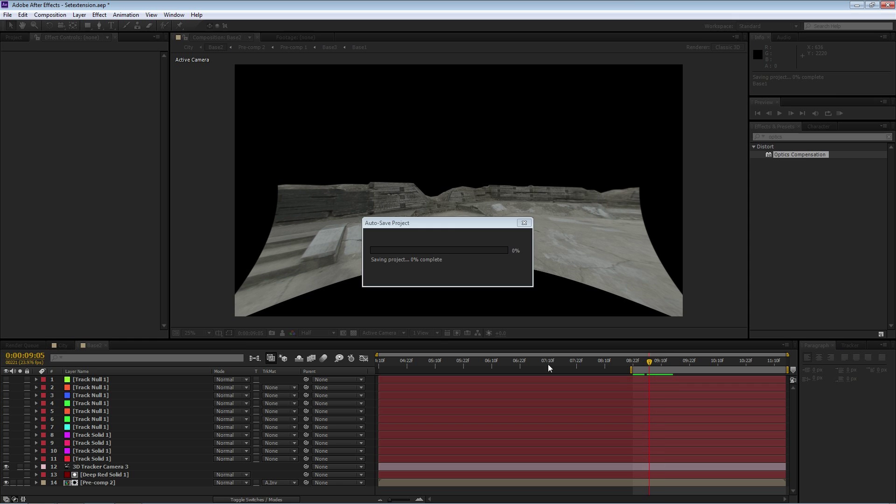
left_click(64, 345)
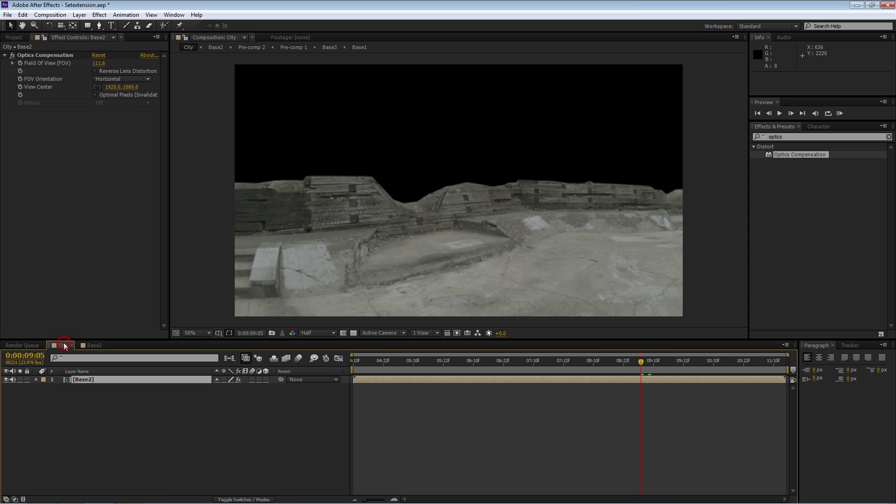
Set the Optics Compensation Field Of View on the Base2 layer in City to 0.
left_click(95, 381)
key("comma")
key("comma")
key("comma")
key("comma")
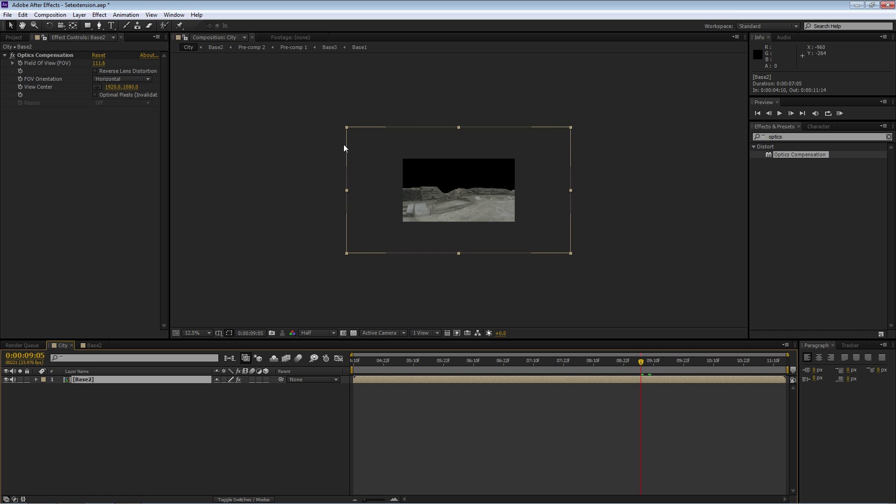
left_click(24, 55)
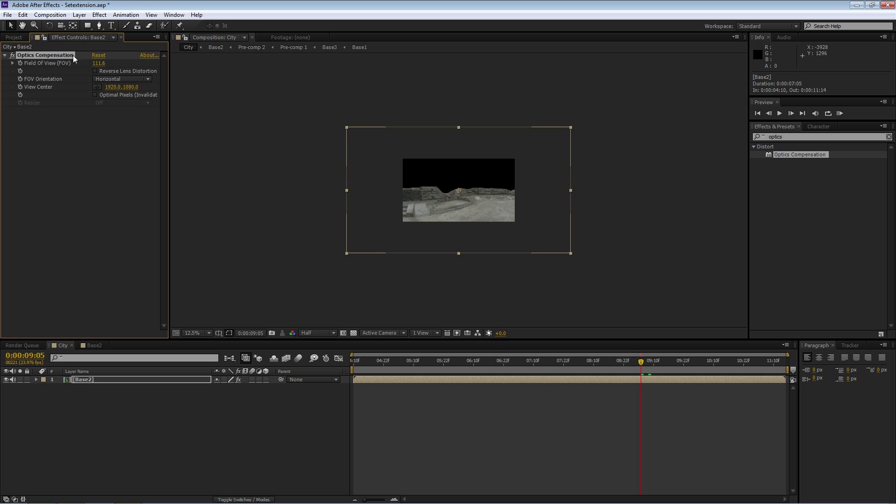
key("period")
left_click_drag(94, 65, 104, 65)
left_click(101, 64)
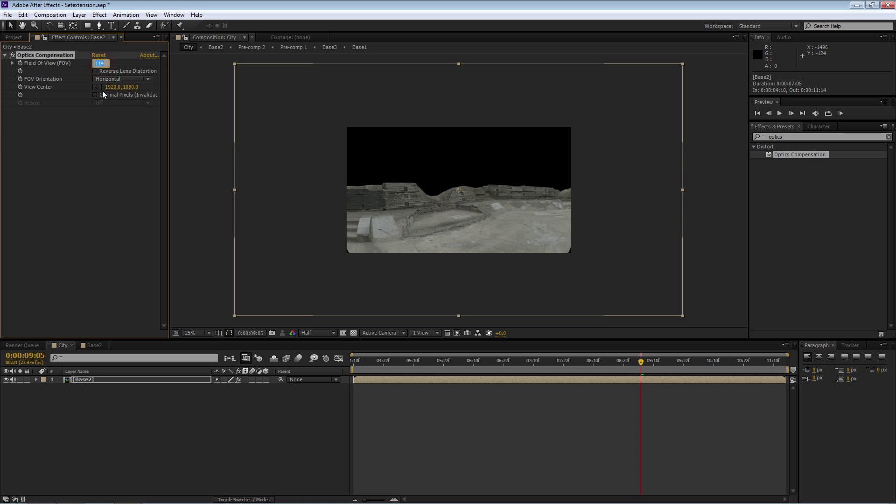
left_click(63, 119)
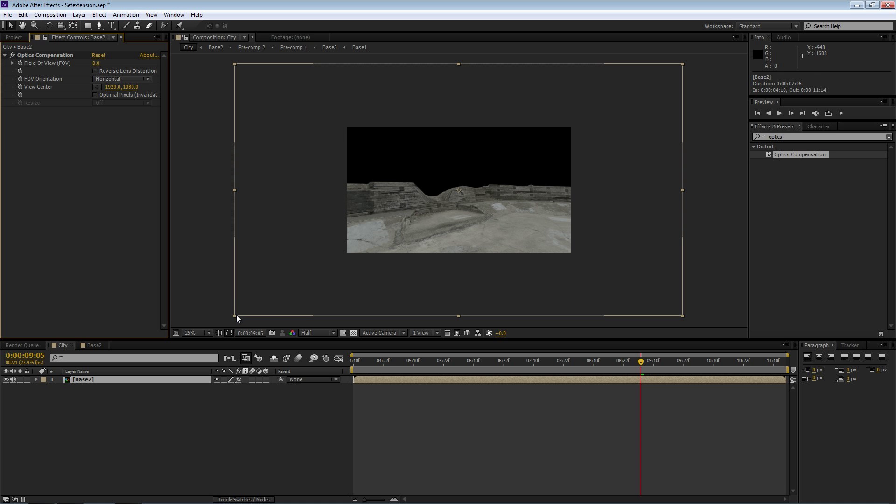
Scale the Base2 layer down to 40% in City, compare it with the Base2 composition, and undo the scaling.
left_click_drag(235, 315, 376, 266)
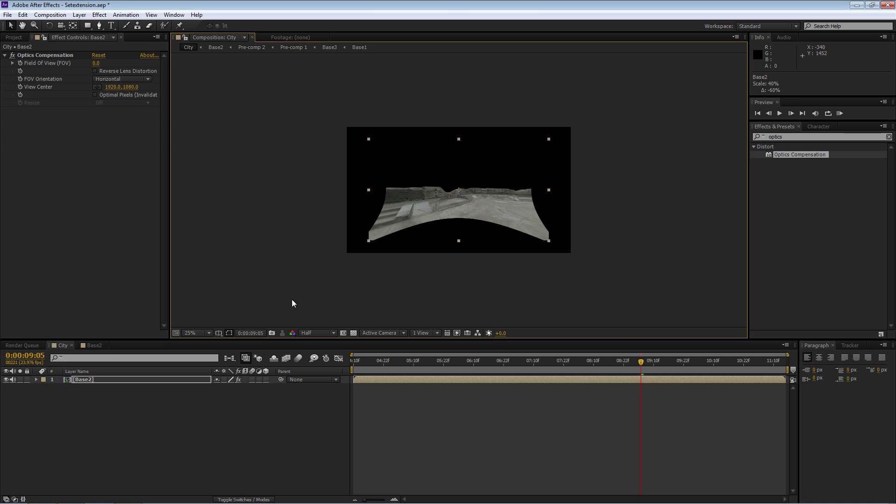
left_click(94, 345)
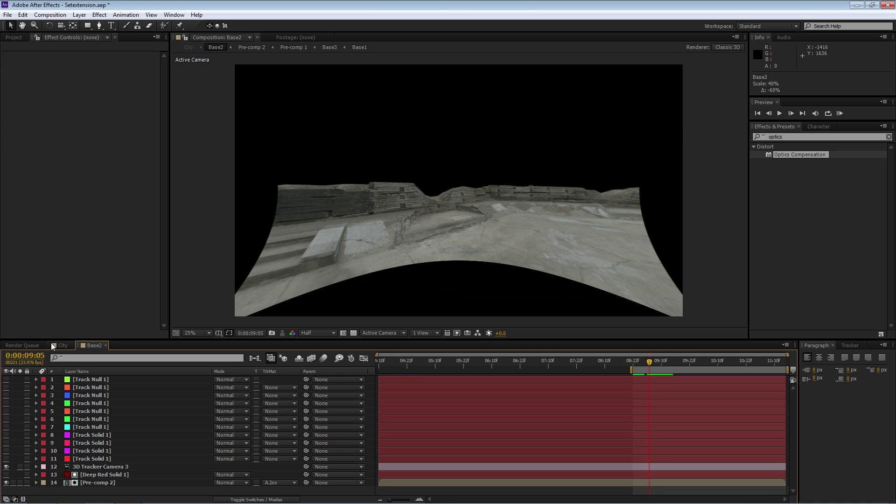
left_click(61, 345)
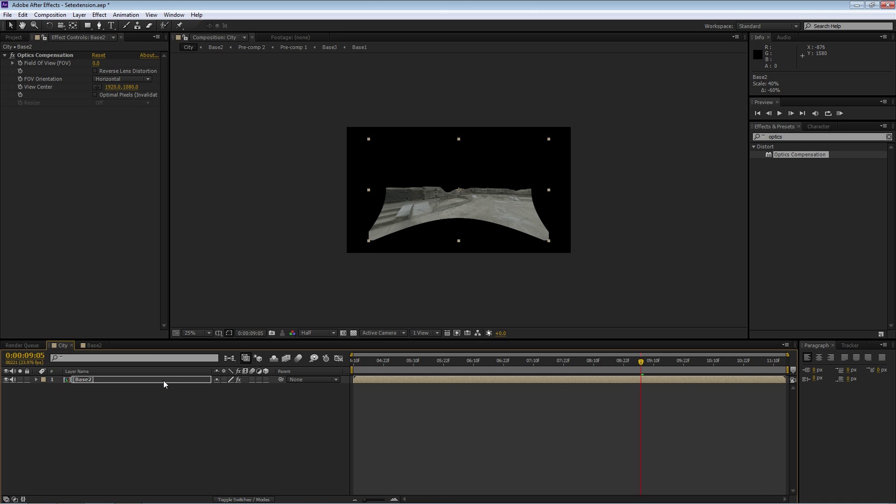
key("ctrl+z")
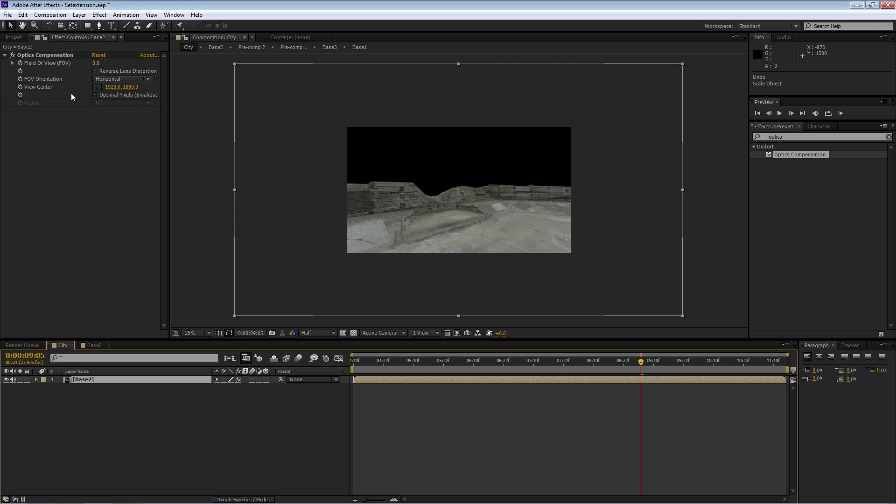
Set Base2's Optics Compensation Field Of View to 115, compare City with the Base2 composition, and reduce the value to 112.5.
left_click(51, 54)
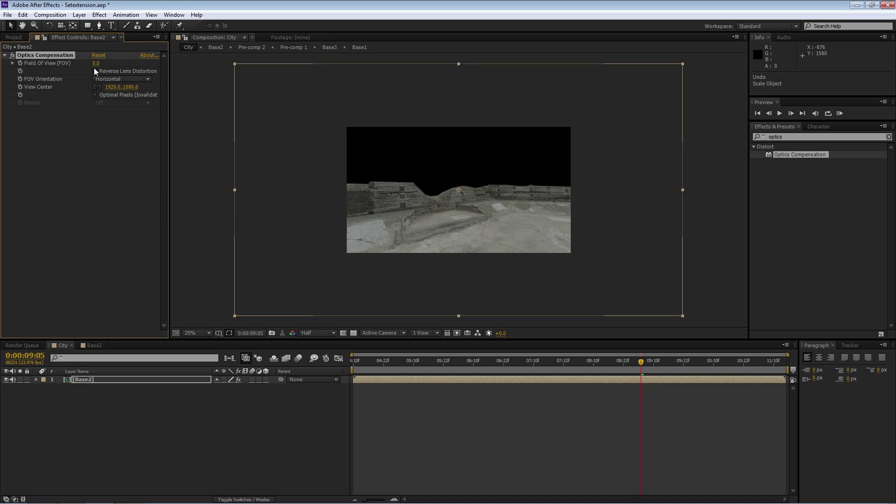
left_click(94, 64)
type("115")
key("Return")
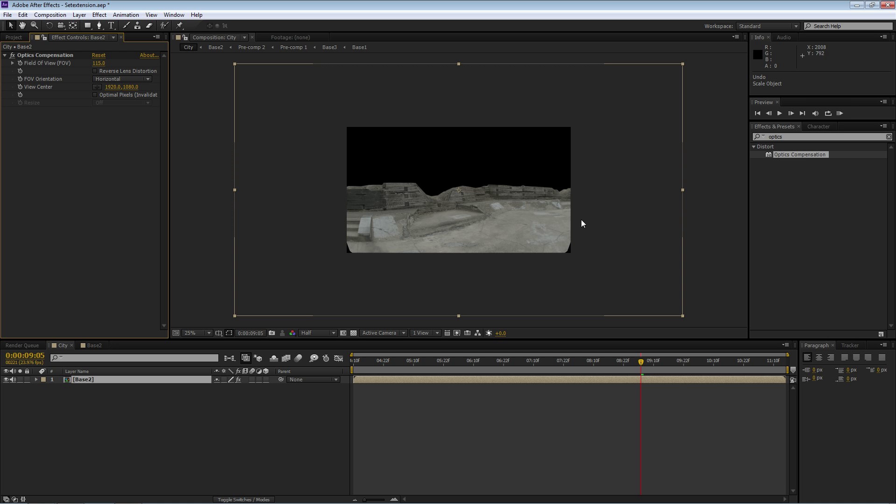
left_click(93, 345)
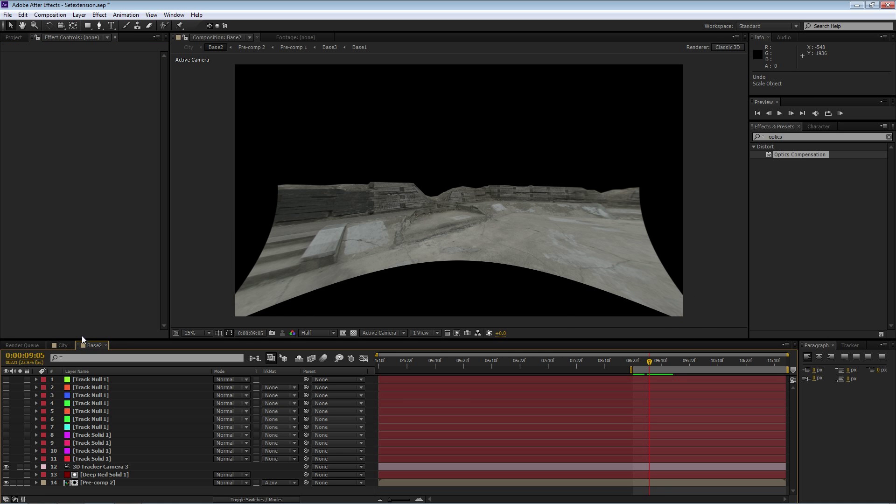
left_click(62, 346)
left_click_drag(98, 63, 94, 71)
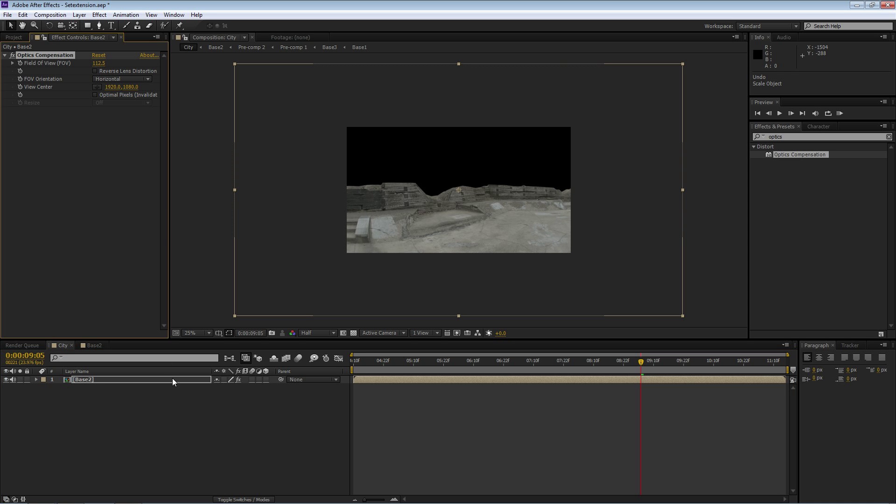
left_click(180, 395)
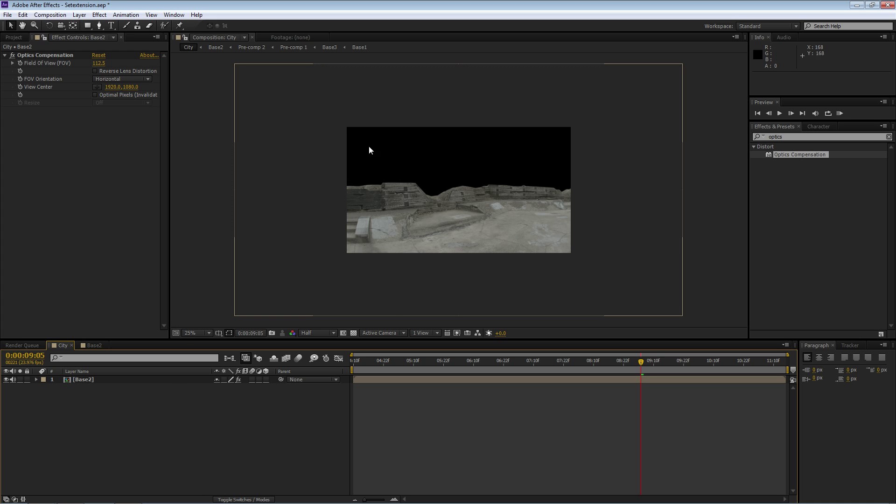
Check the corrected cutout in City at 0:00:06:00 and up to 0:00:10:06, and return to the Base2 composition.
left_click(448, 362)
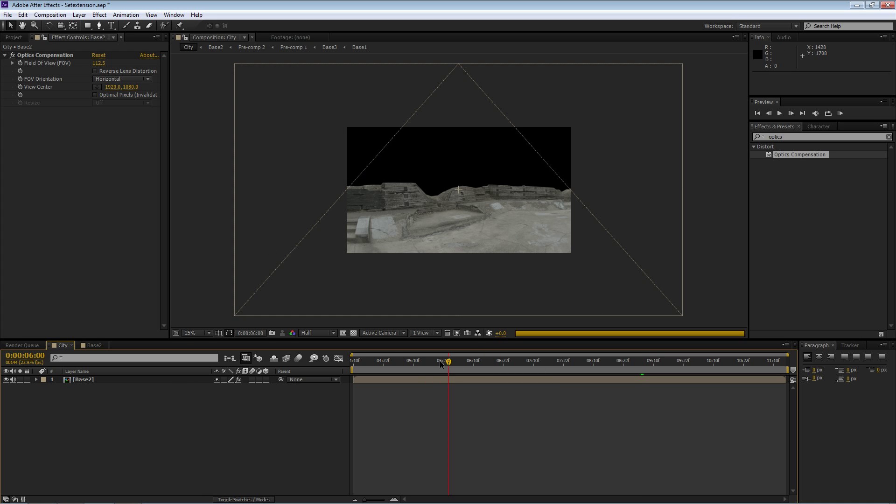
left_click(394, 355)
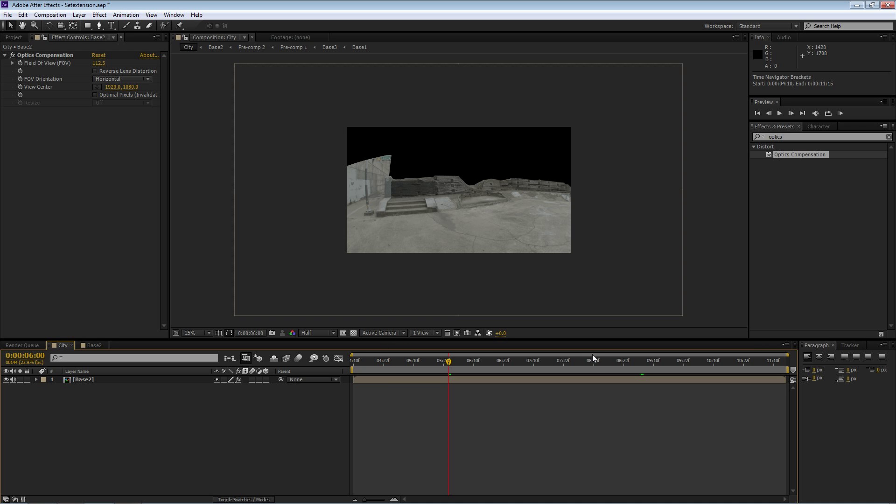
left_click_drag(592, 360, 704, 362)
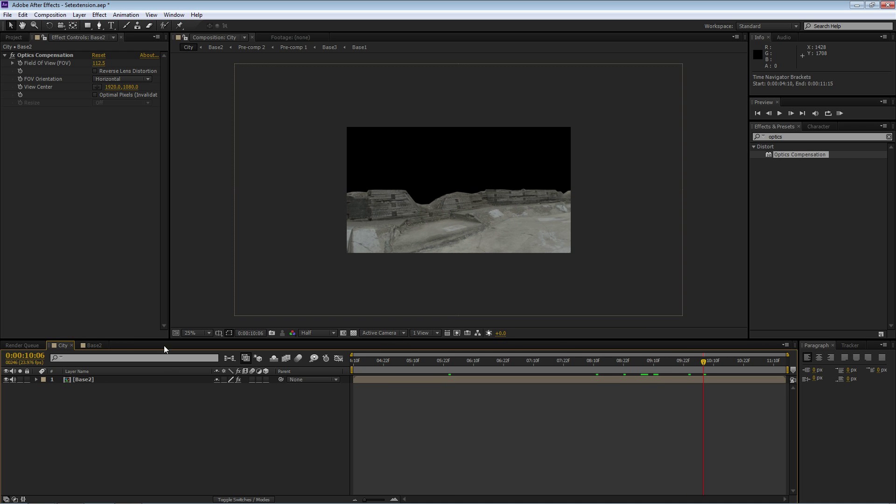
left_click(94, 344)
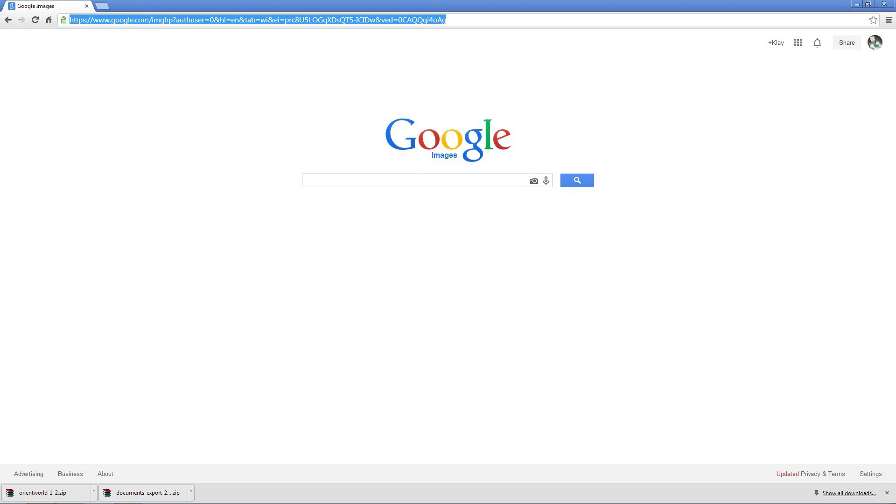
Switch to Chrome and search Google Images for "Foreboding Clouds", limited to images larger than 8 MP.
left_click(411, 181)
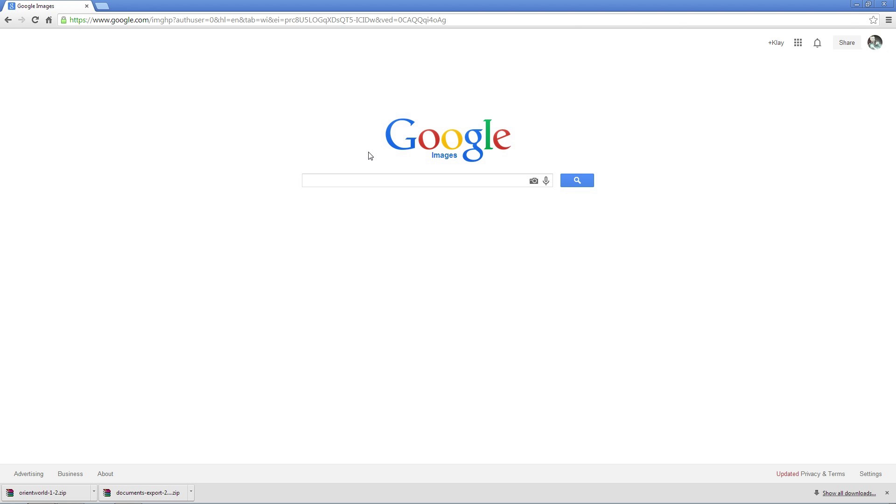
type("Foreboding Clouds")
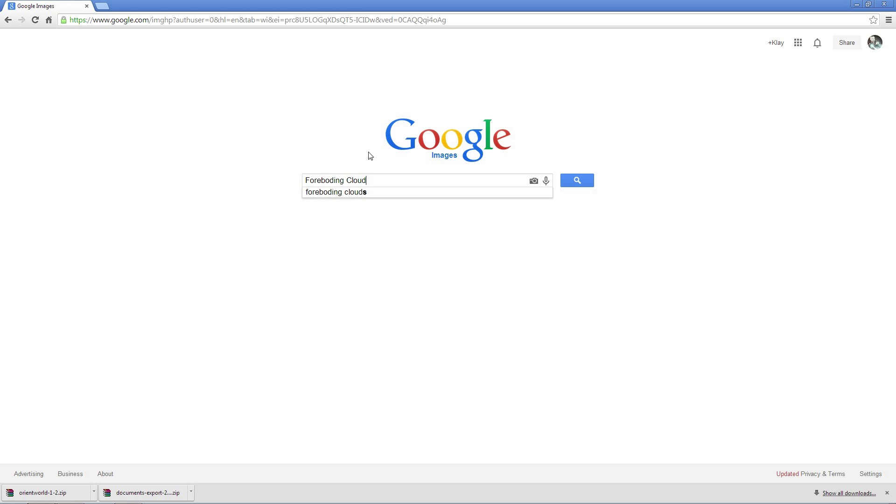
key("Return")
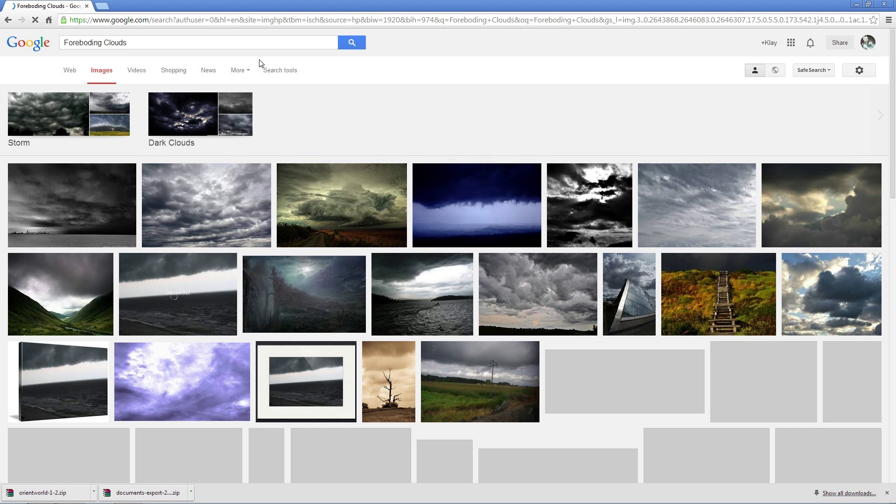
left_click(273, 69)
left_click(69, 93)
mouse_move(75, 161)
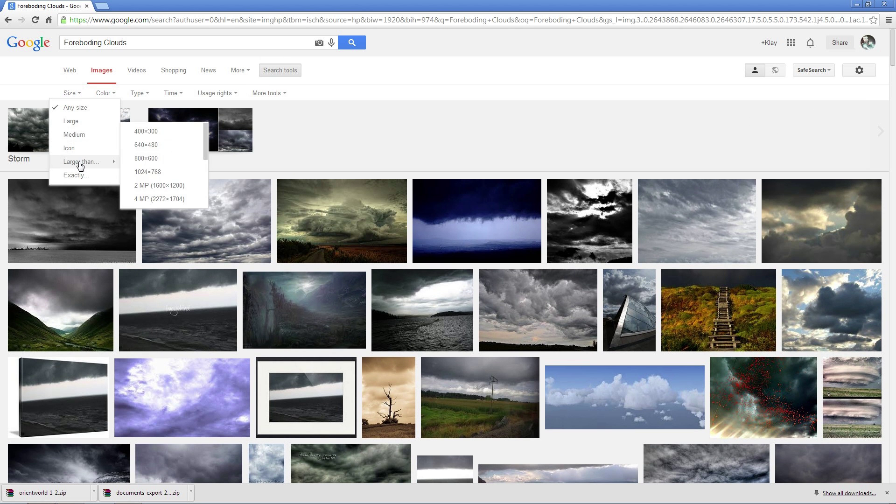
scroll(161, 175, "up", 3)
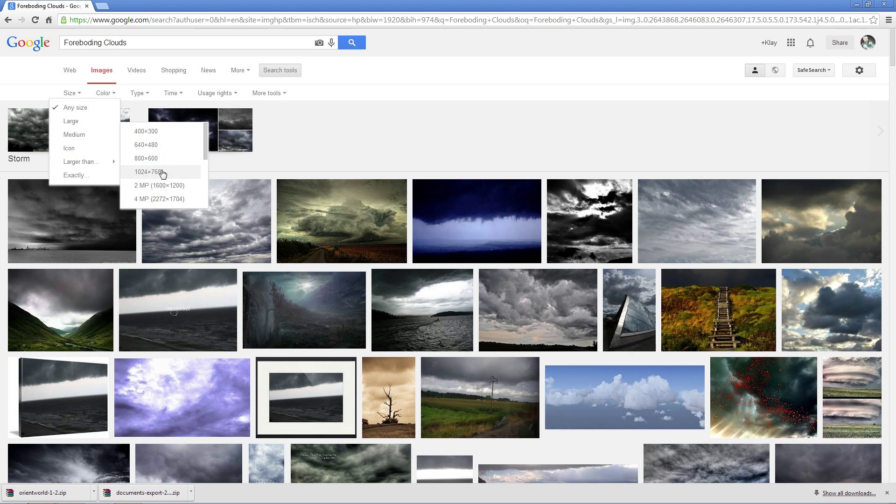
left_click(150, 164)
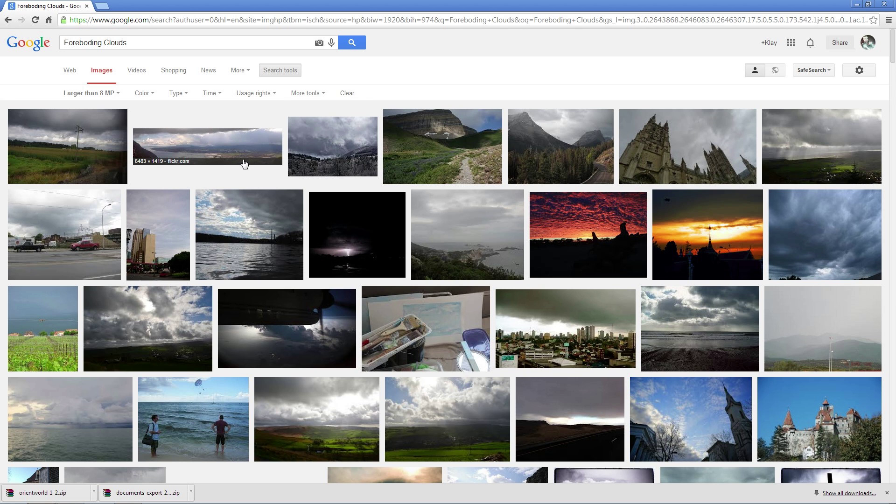
Open the 4928 × 3264 photo of clouds over a green valley from kindadukish.wordpress.com at full size.
scroll(473, 246, "down", 3)
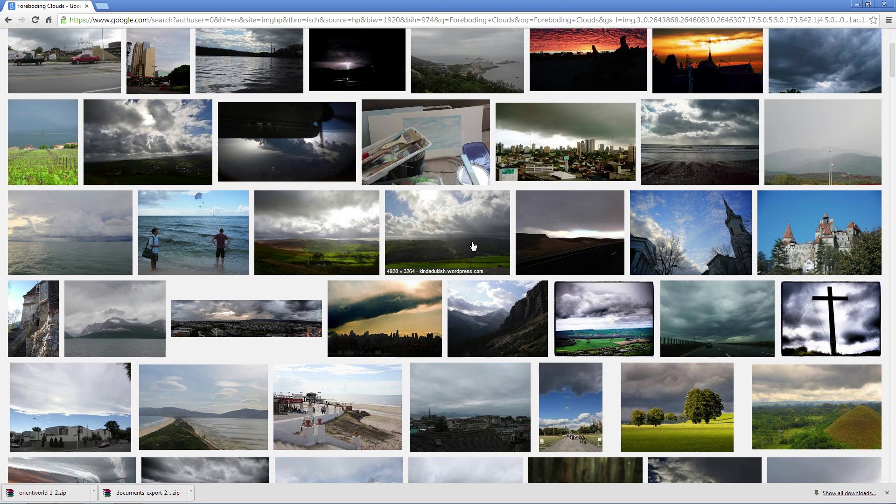
left_click(458, 225)
left_click(298, 178)
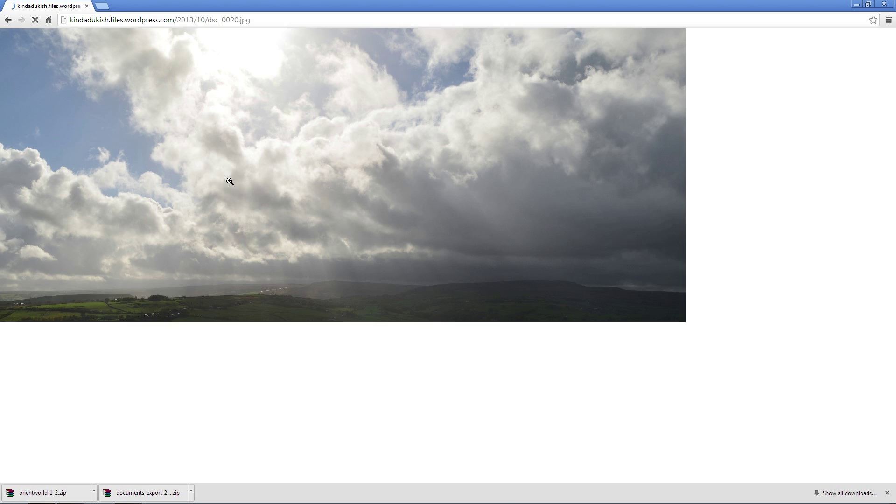
Save the cloud photo as the JPEG dsc_0020 in Documents > Tutorials > Set Extensions > TUTORIAL > Assets.
right_click(247, 176)
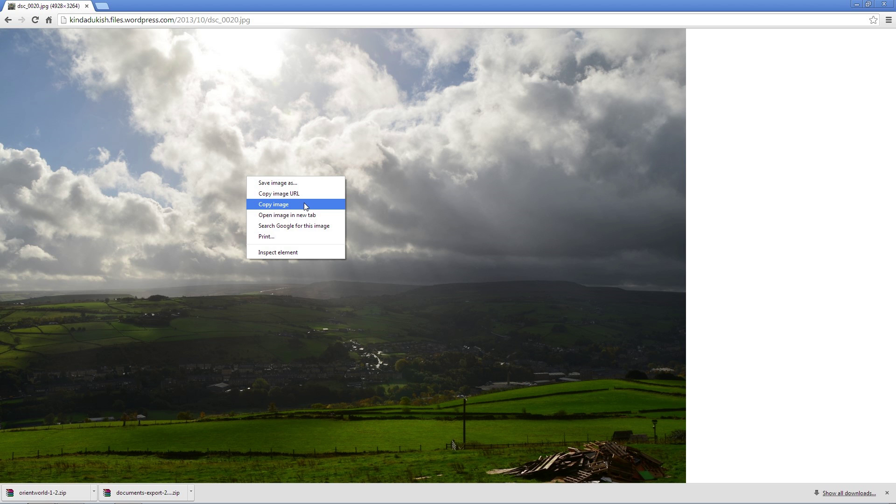
left_click(287, 183)
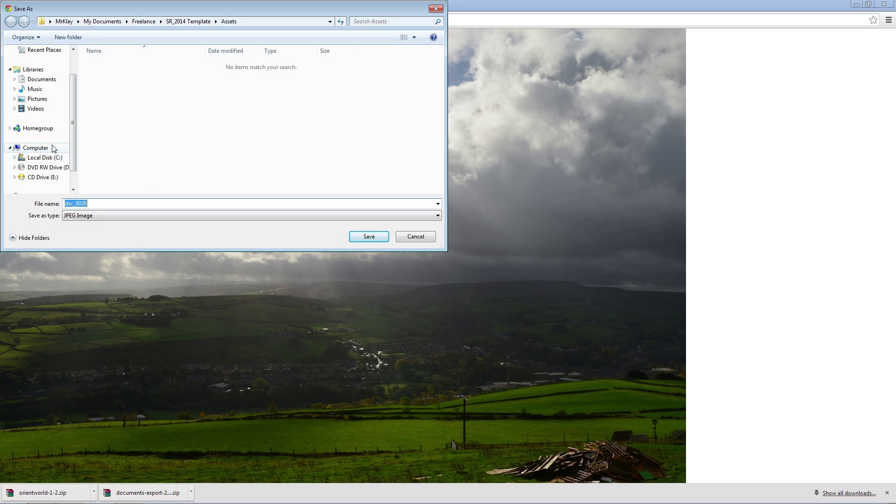
left_click(41, 81)
scroll(105, 165, "down", 3)
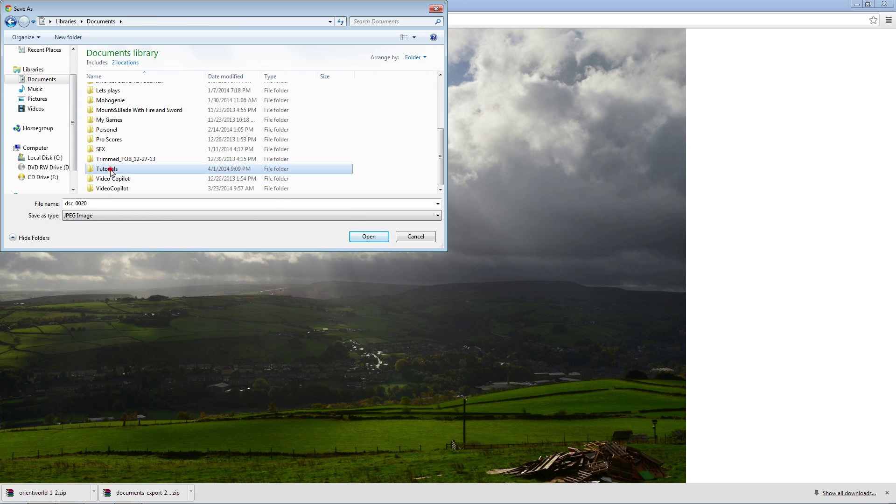
double_click(112, 168)
left_click(106, 119)
double_click(106, 119)
double_click(110, 109)
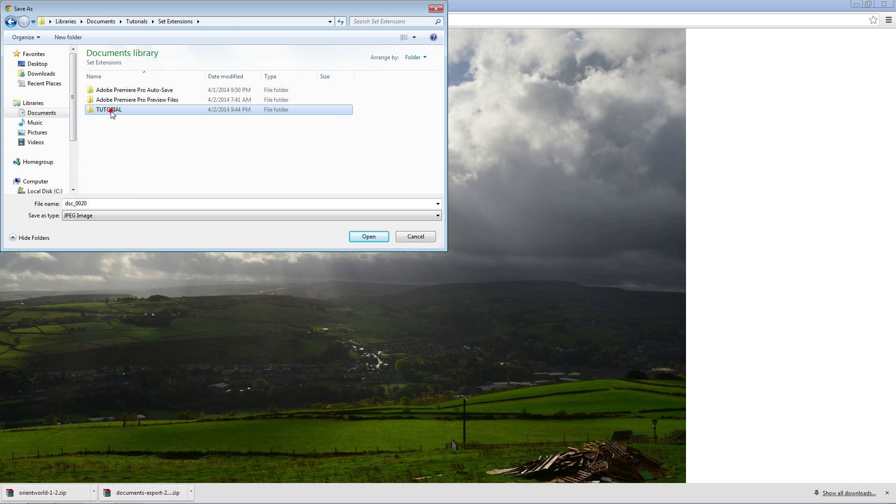
double_click(111, 100)
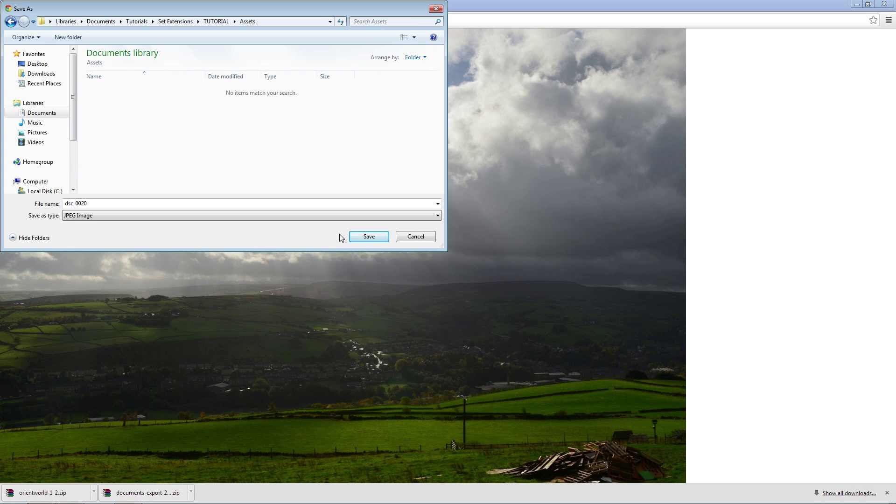
left_click(368, 236)
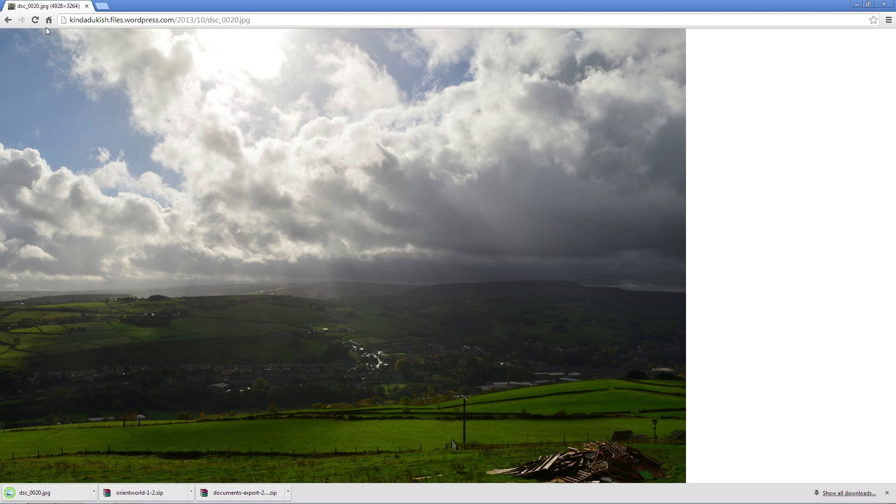
Search Google Images for "Abandoned City, wide" and open the 5616 × 3744 Detroit abandoned factory photo at full size.
left_click(7, 20)
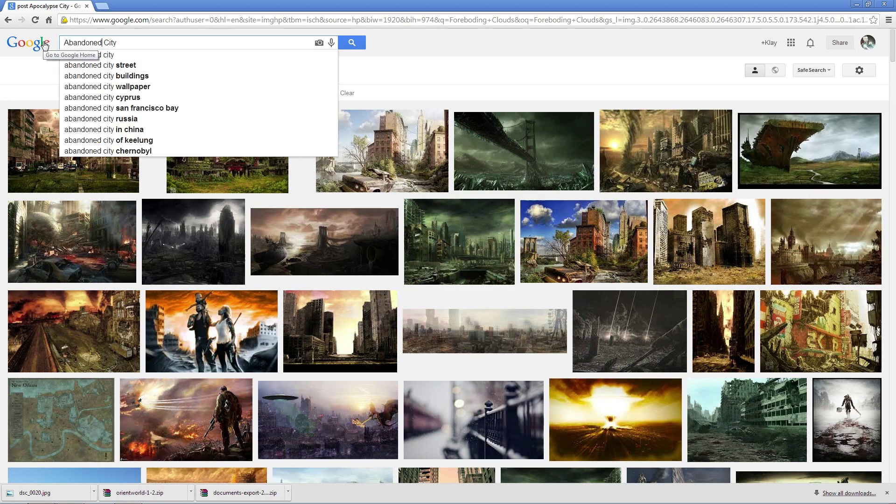
key("Return")
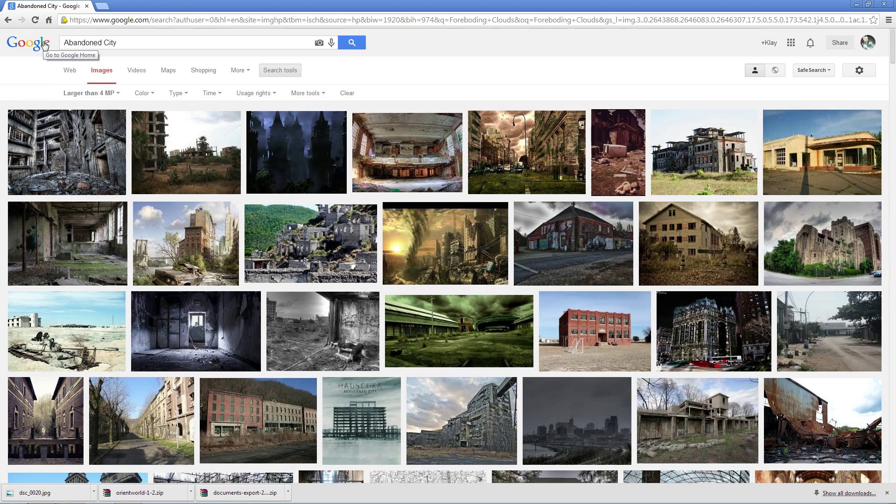
left_click(232, 164)
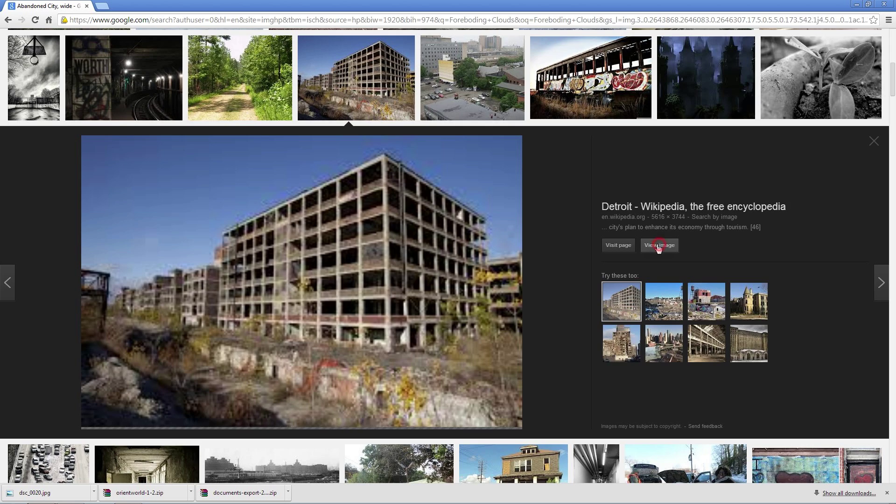
left_click(368, 229)
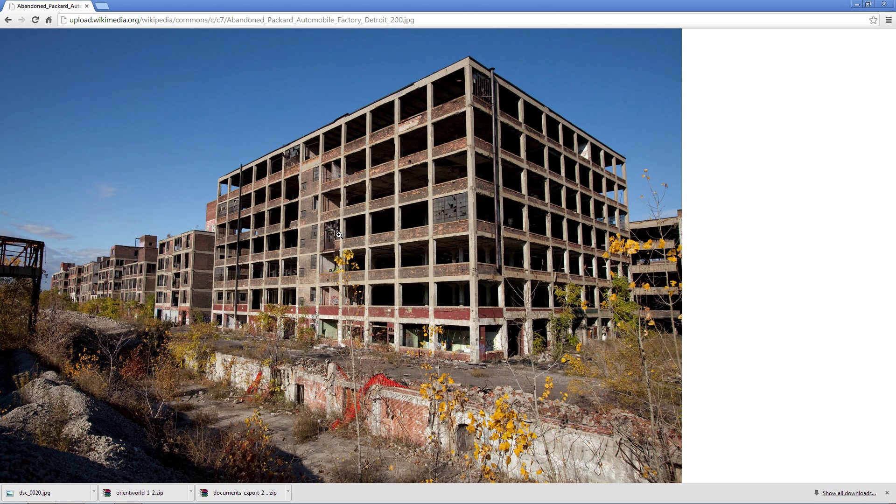
Save the factory photo as the JPEG Abandoned_Packard_Automobile_Factory_Detroit_200 in the Assets folder.
right_click(334, 228)
left_click(343, 217)
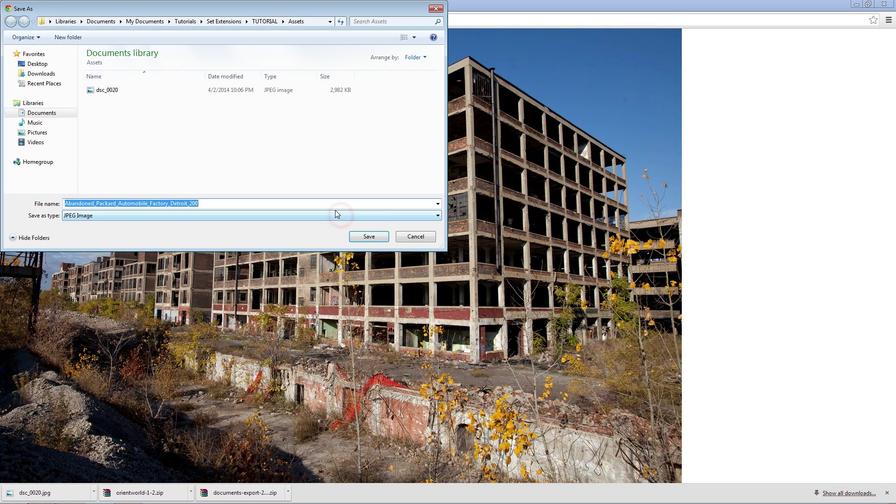
left_click(352, 236)
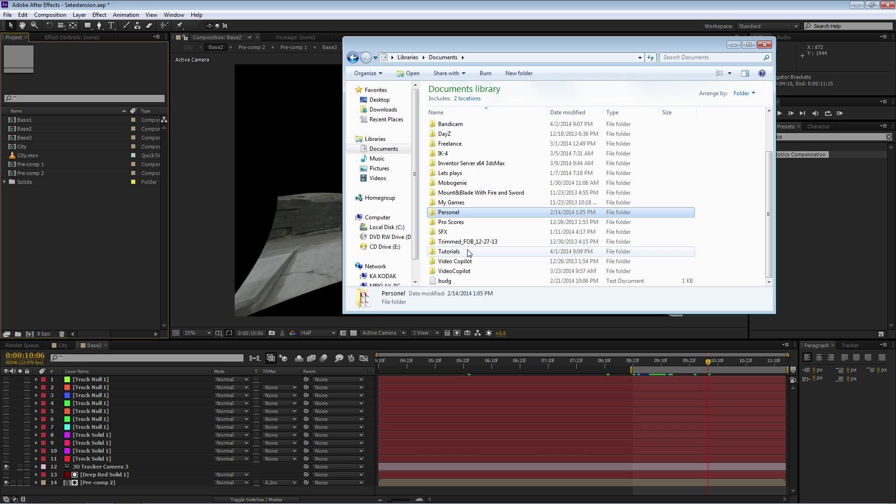
Switch to After Effects and import both JPEGs from Documents > Tutorials > Set Extensions > TUTORIAL > Assets into the project.
double_click(464, 250)
double_click(441, 156)
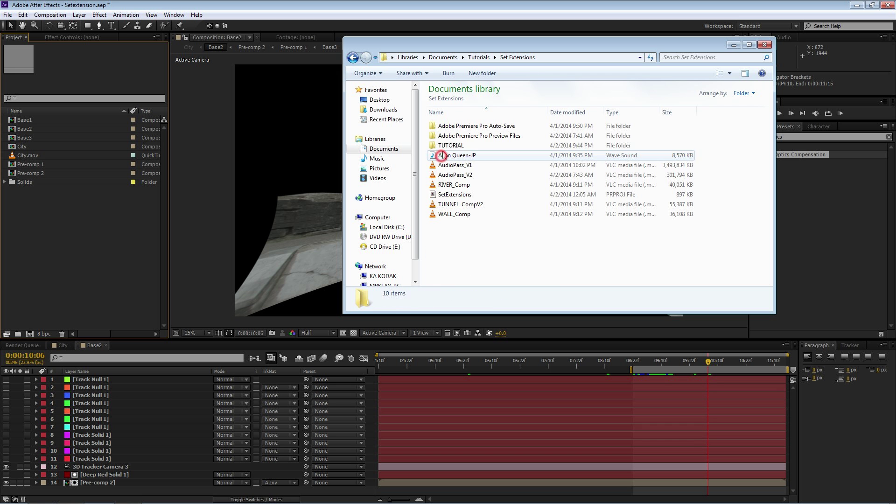
double_click(450, 146)
left_click(449, 136)
double_click(450, 136)
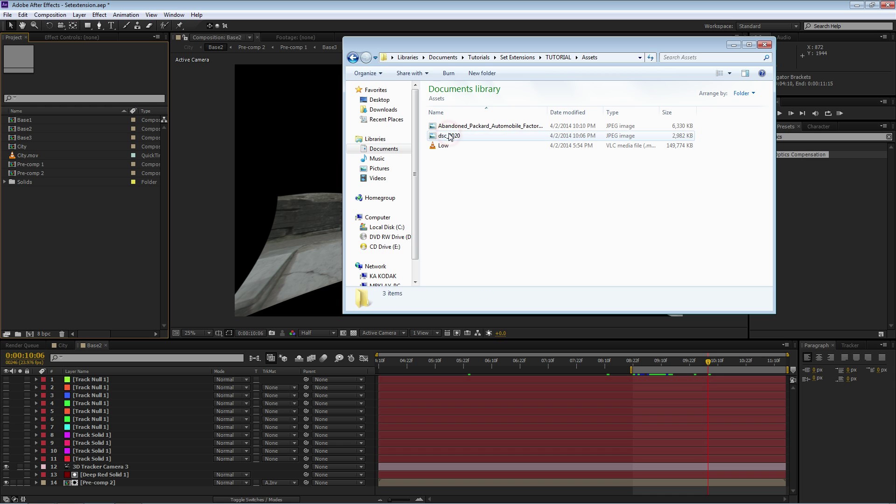
left_click(450, 136)
left_click(451, 128, "ctrl")
left_click_drag(452, 130, 77, 234)
left_click(80, 225)
Add dsc_0020.jpg to Base2 beneath all other layers and position it at about 1912, 912 behind the cut-out footage.
left_click(30, 173)
left_click_drag(40, 175, 94, 482)
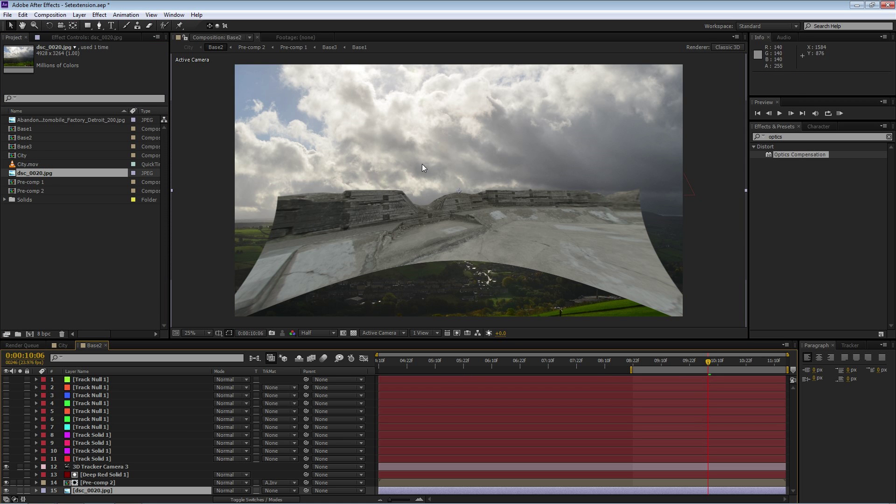
key("comma")
left_click_drag(603, 95, 586, 111)
left_click_drag(558, 141, 557, 131)
key("period")
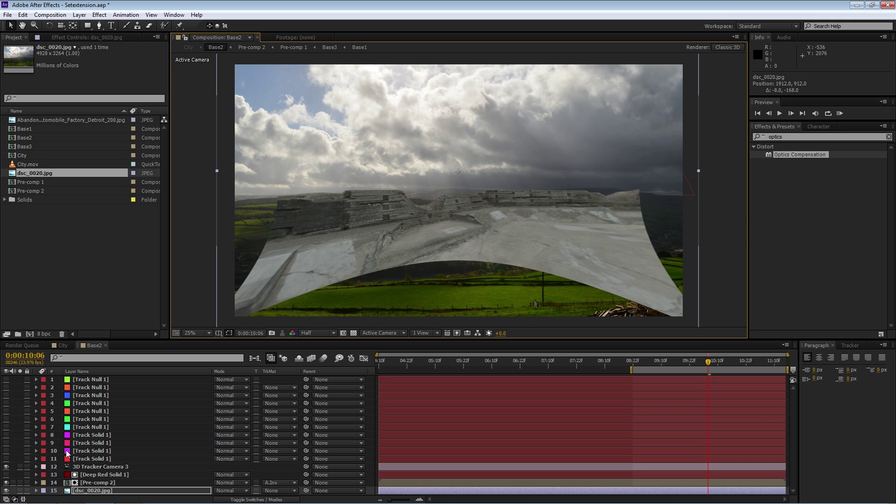
Show the four Track Solid 1 layers and make the dsc_0020.jpg layer 3D.
left_click_drag(6, 458, 6, 440)
left_click(97, 490)
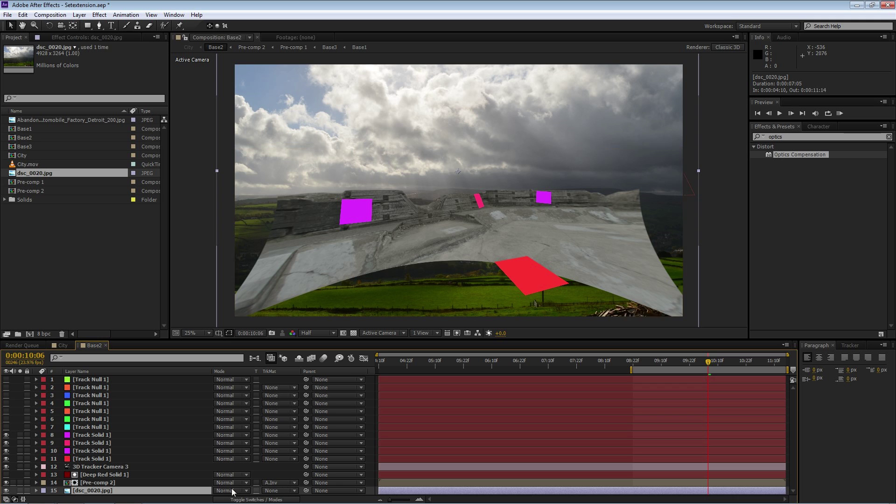
left_click(238, 499)
left_click(266, 490)
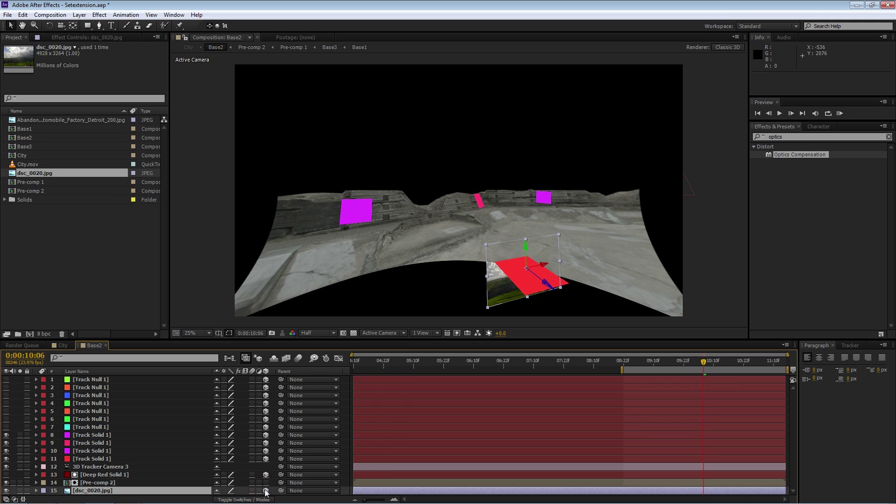
Rotate the 3D dsc_0020.jpg layer so that it faces the camera more squarely.
left_click_drag(179, 489, 231, 489)
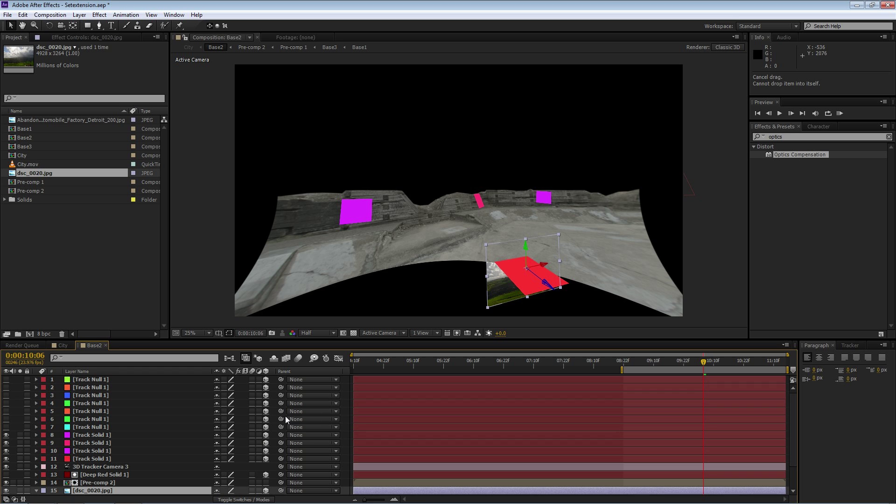
key("r")
left_click_drag(229, 490, 236, 493)
Show all seven Track Null 1 layers and scale them together to about 13268%.
left_click_drag(8, 422, 8, 379)
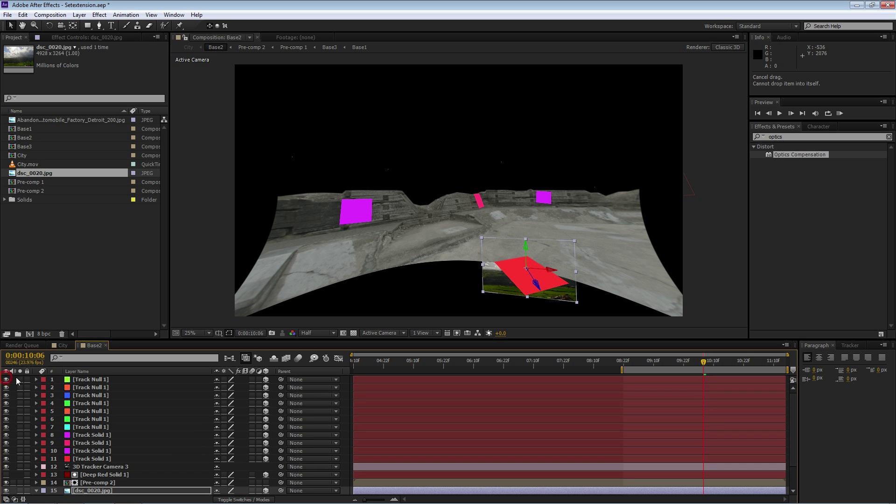
left_click(77, 379)
left_click(88, 426, "shift")
key("s")
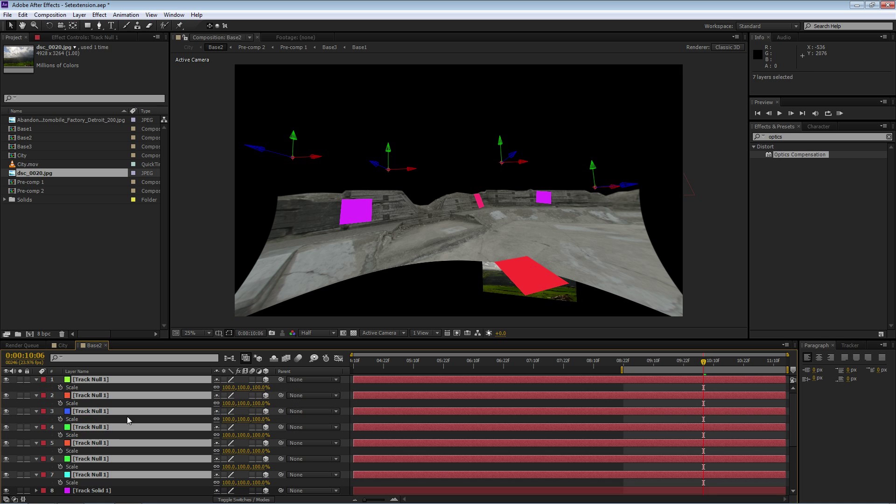
left_click_drag(228, 387, 612, 336)
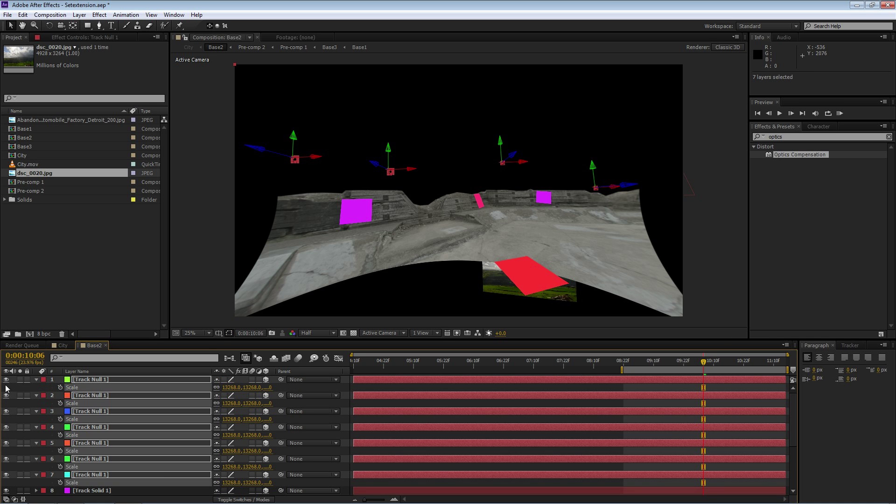
key("s")
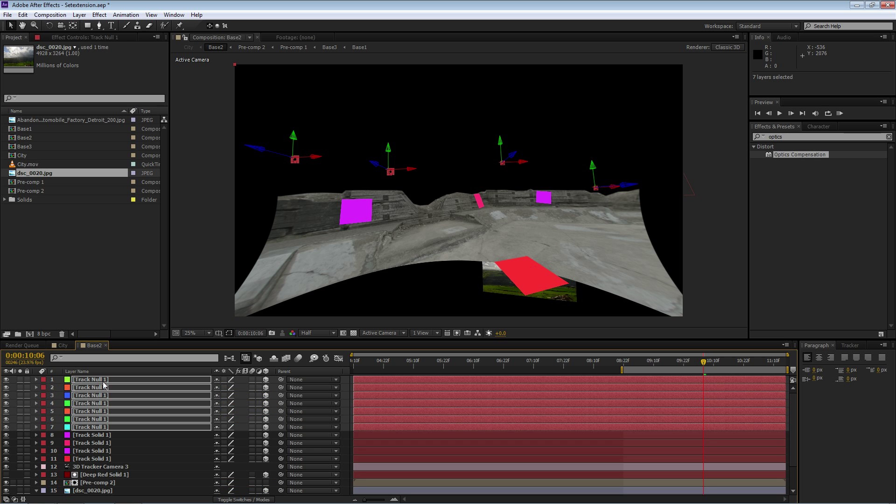
Reveal the Position values of all seven Track Null 1 layers to compare their placement in 3D space.
left_click(160, 439)
left_click(112, 379)
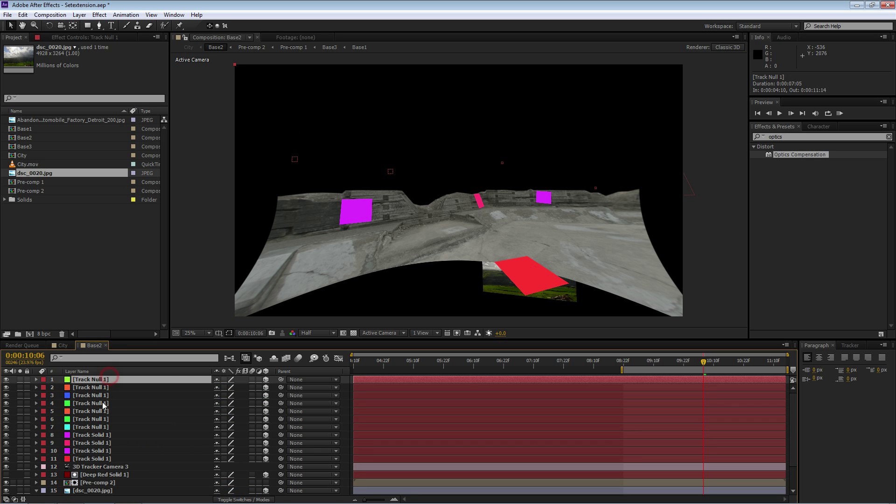
left_click(97, 428, "shift")
key("p")
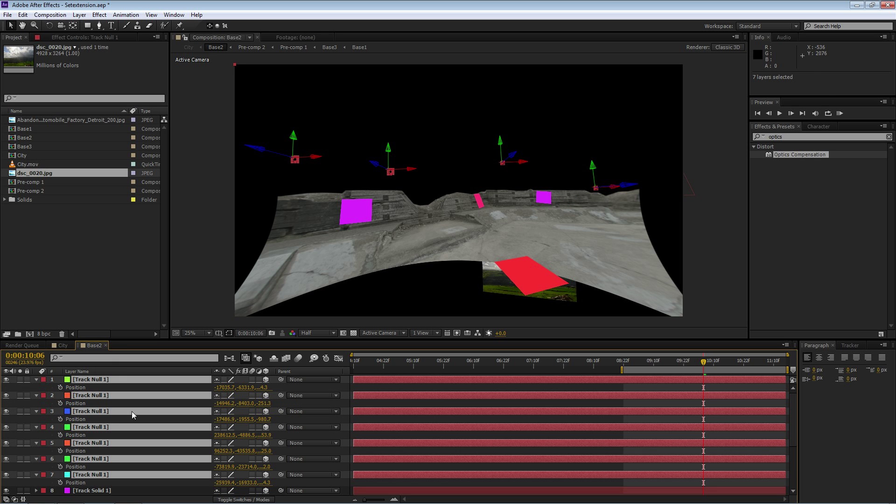
Copy the position of the Track Null in layer 5 onto the dsc_0020.jpg layer.
left_click_drag(272, 371, 360, 396)
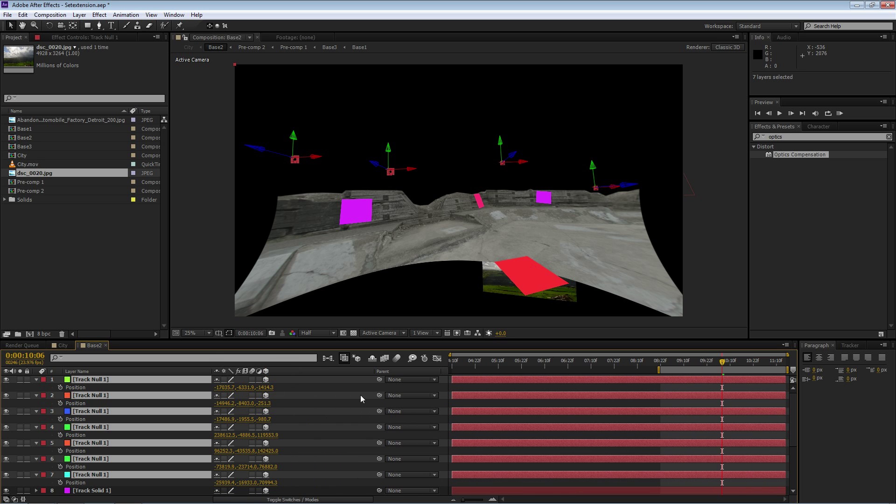
left_click(270, 451)
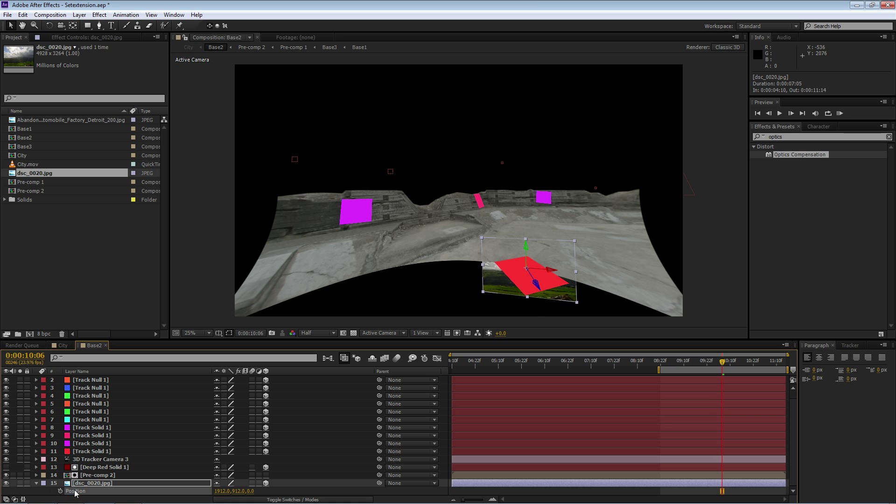
key("ctrl+v")
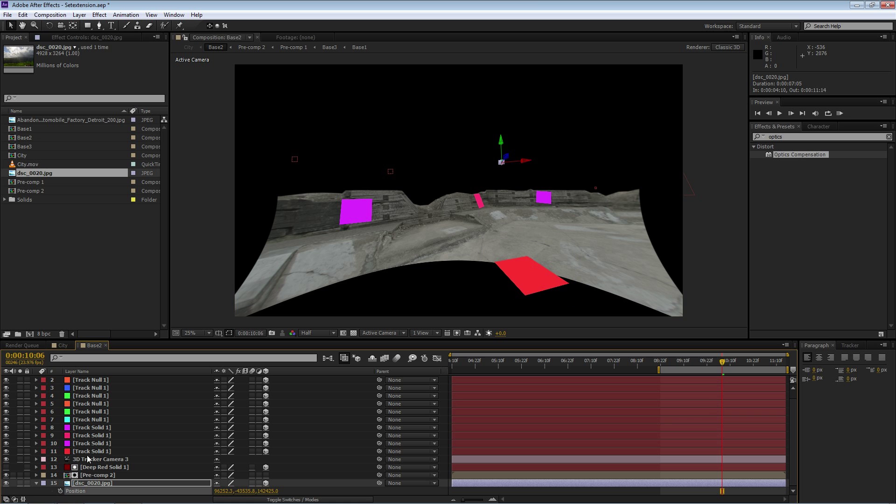
Scale the dsc_0020.jpg layer up until it fills the frame and set its orientation to 0.0°, 13.0°, 0.0°.
key("s")
left_click_drag(222, 493, 894, 418)
key("r")
mouse_move(230, 472)
left_mouse_down()
mouse_move(595, 312)
mouse_move(220, 475)
left_mouse_up()
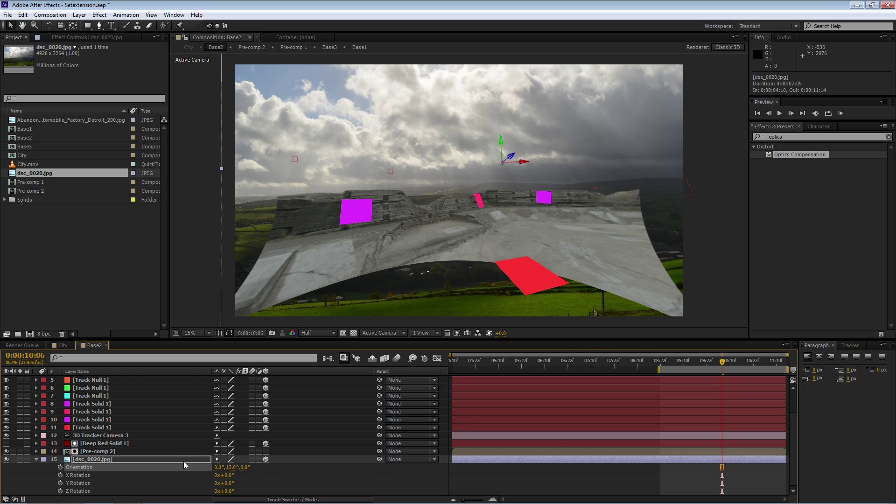
Reposition the dsc_0020.jpg sky layer to 56596.0, -31219.8, 151580.4 behind the rooftop and collapse its properties.
key("p")
left_click_drag(245, 491, 840, 493)
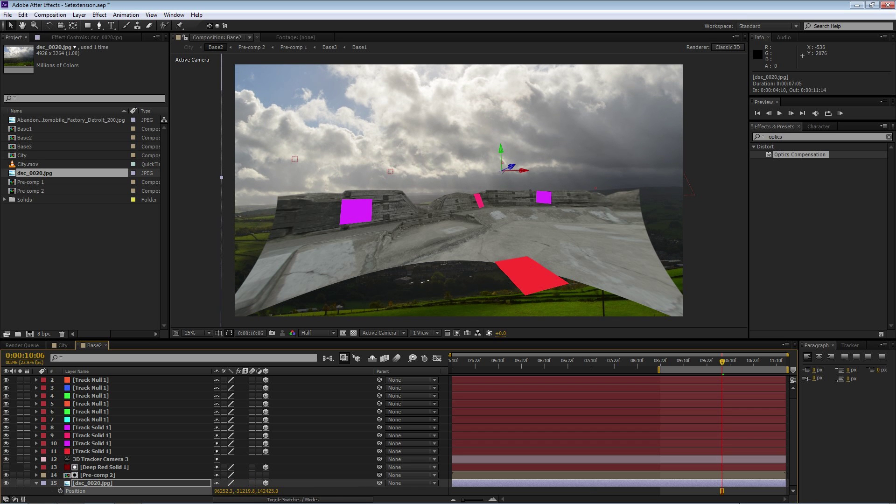
left_click_drag(224, 491, 186, 432)
left_click_drag(469, 349, 26, 241)
scroll(458, 209, "down", 1)
scroll(459, 209, "up", 1)
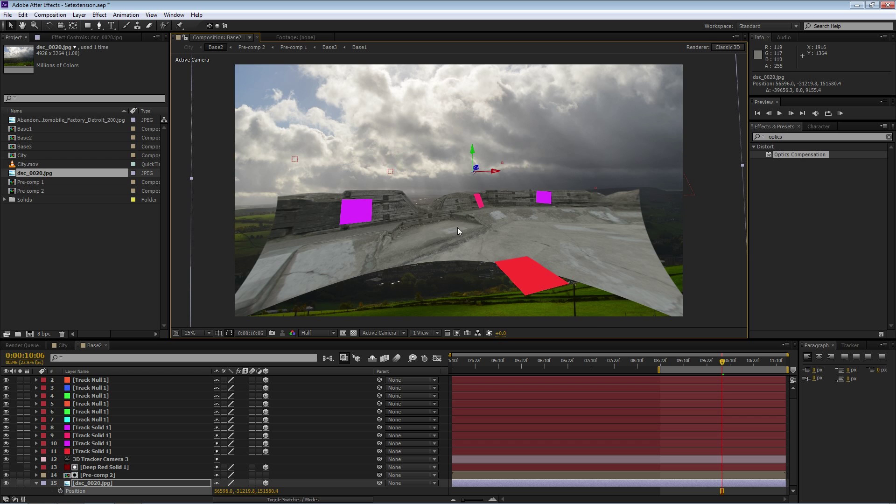
left_click(35, 482)
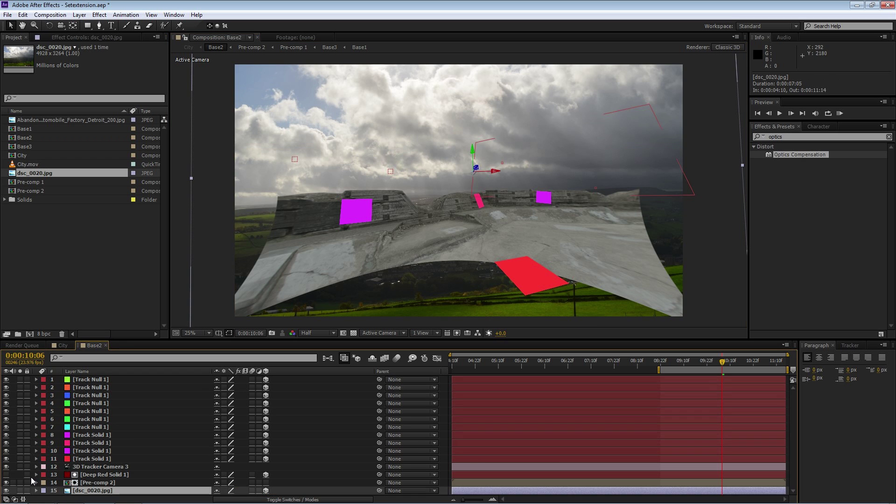
Add the abandoned automobile factory photo to the Base2 composition between Pre-comp 2 and dsc_0020.jpg.
left_click(36, 251)
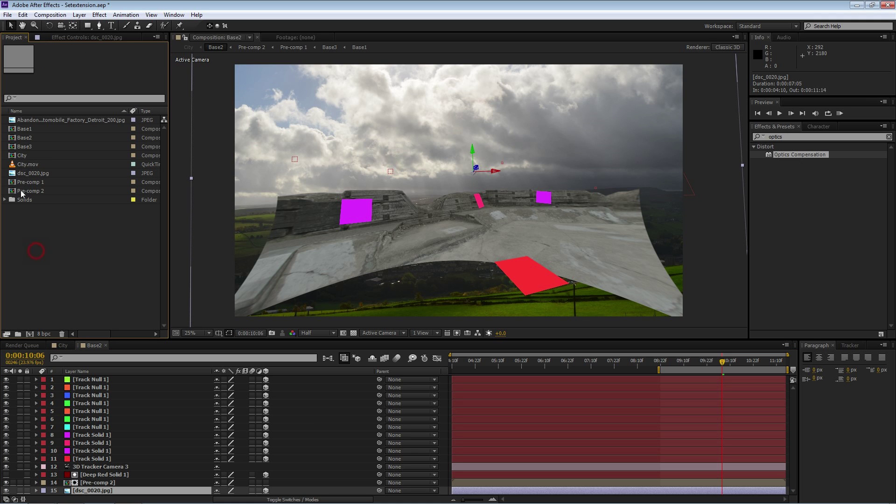
left_click(21, 157)
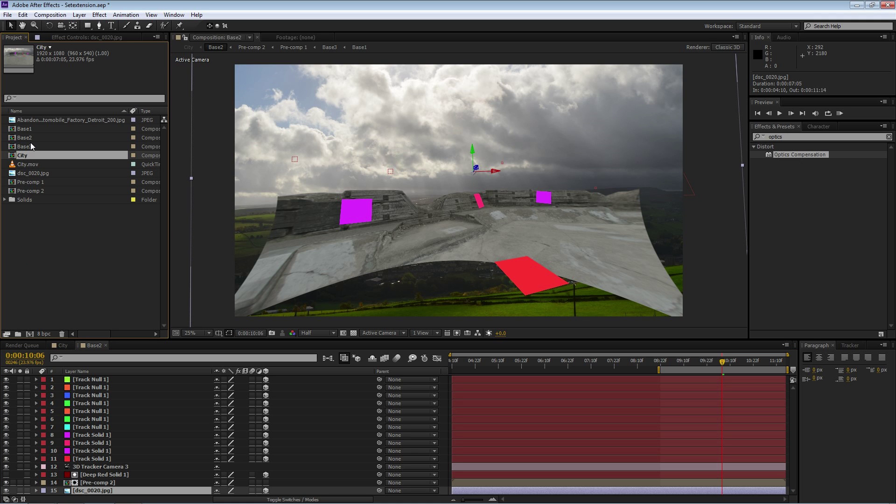
left_click(35, 121)
left_click_drag(38, 120, 124, 490)
Shrink the factory photo to slightly larger than the frame and move it to position 1920.0, 1152.0.
scroll(396, 180, "down", 1)
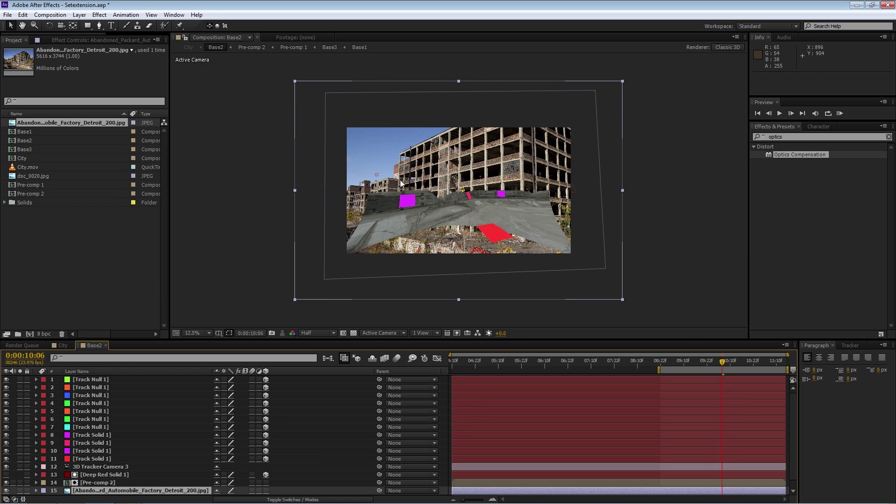
left_click_drag(623, 82, 576, 105)
left_click_drag(528, 181, 528, 185)
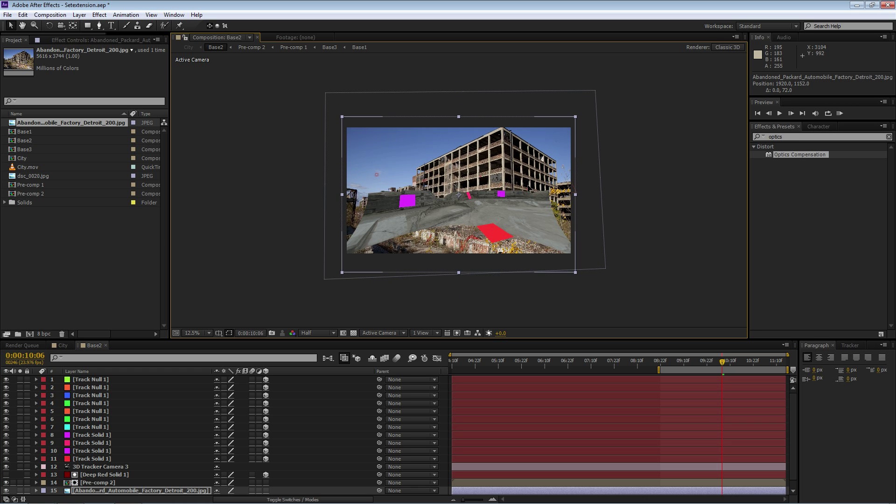
Find the Color Key effect and apply it to the factory photo layer.
left_click(710, 142)
key("ctrl+5")
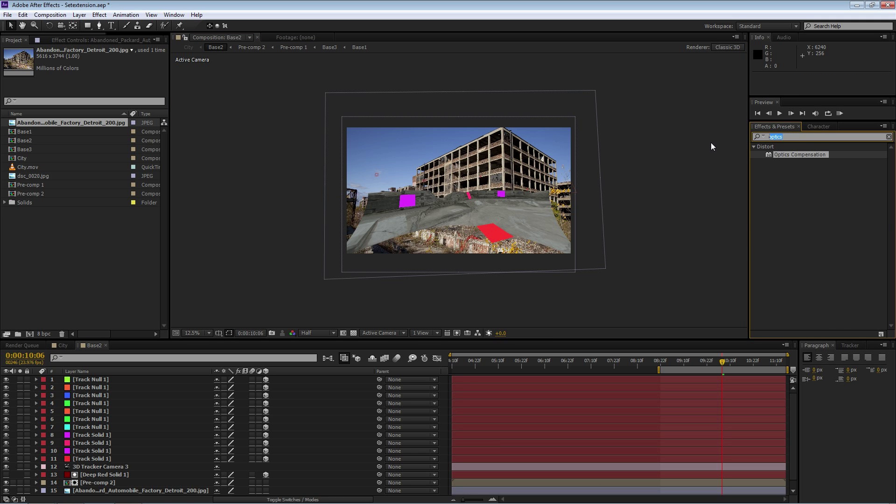
type("Color key")
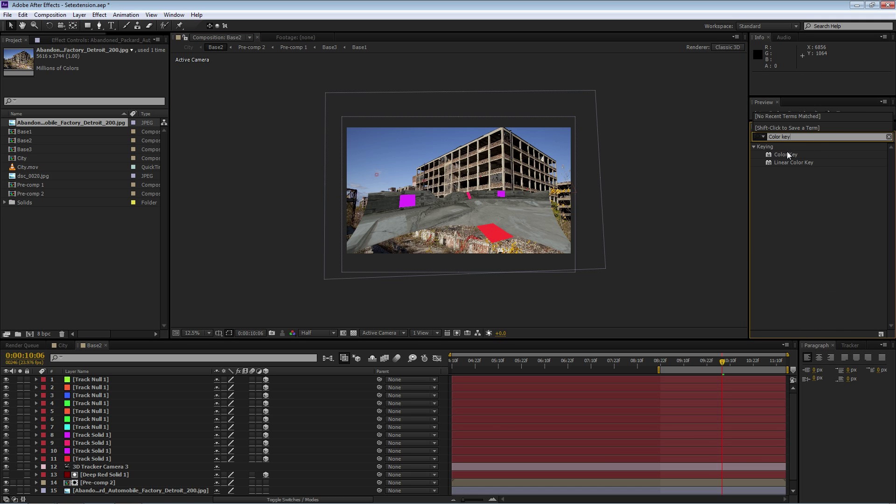
mouse_move(787, 153)
left_mouse_down()
mouse_move(618, 186)
mouse_move(784, 162)
mouse_move(783, 152)
mouse_move(74, 433)
mouse_move(103, 492)
mouse_move(102, 483)
left_mouse_up()
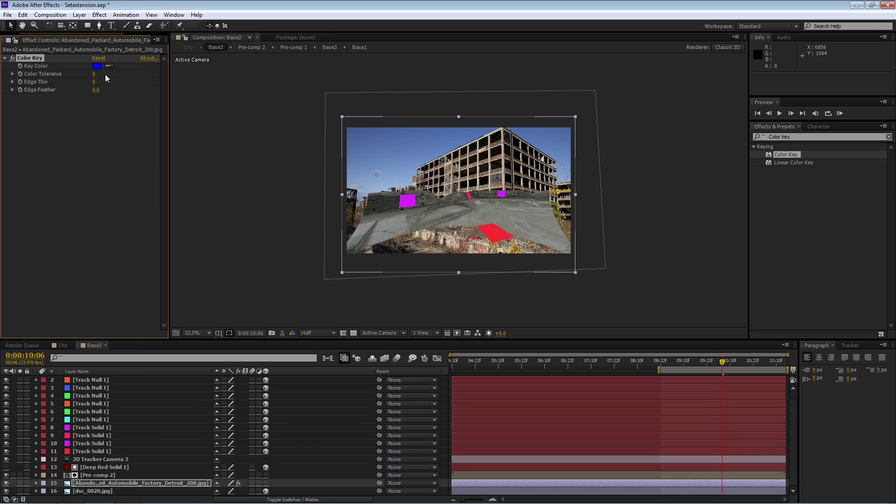
Key out the factory photo's blue sky using sampled colour 5B7DBA, colour tolerance 63 and edge feather 6.8.
left_click(97, 66)
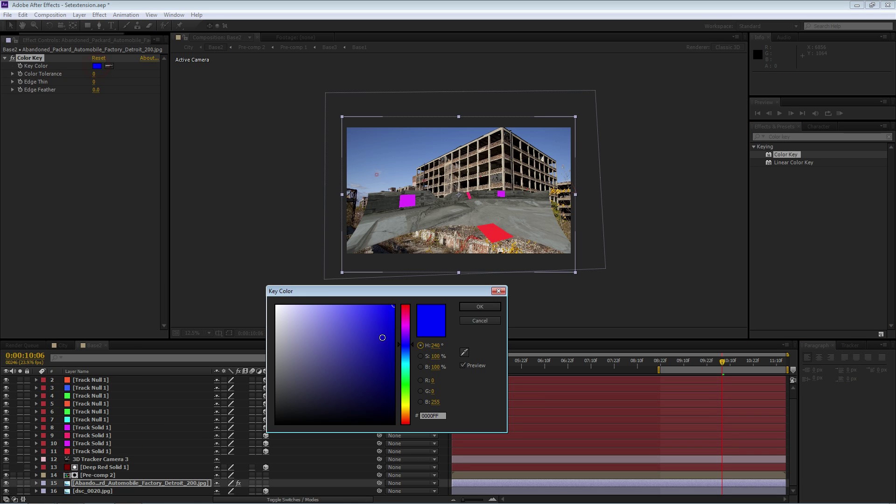
left_click(464, 352)
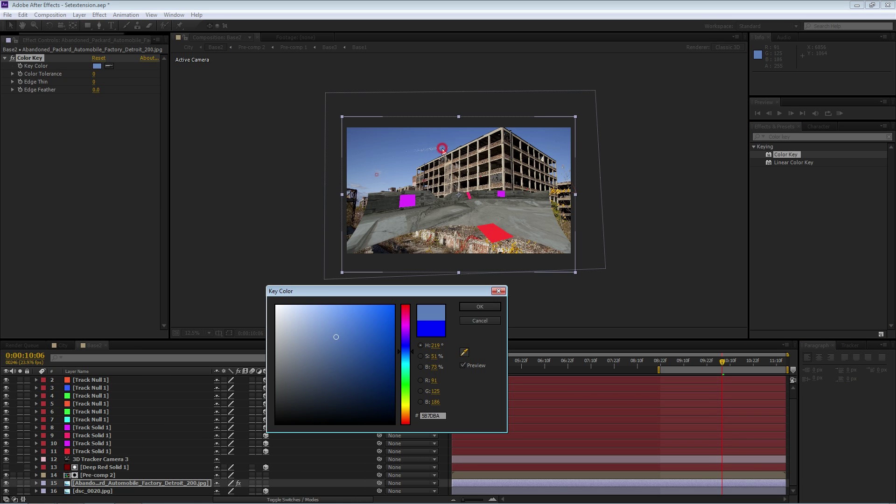
left_click(474, 309)
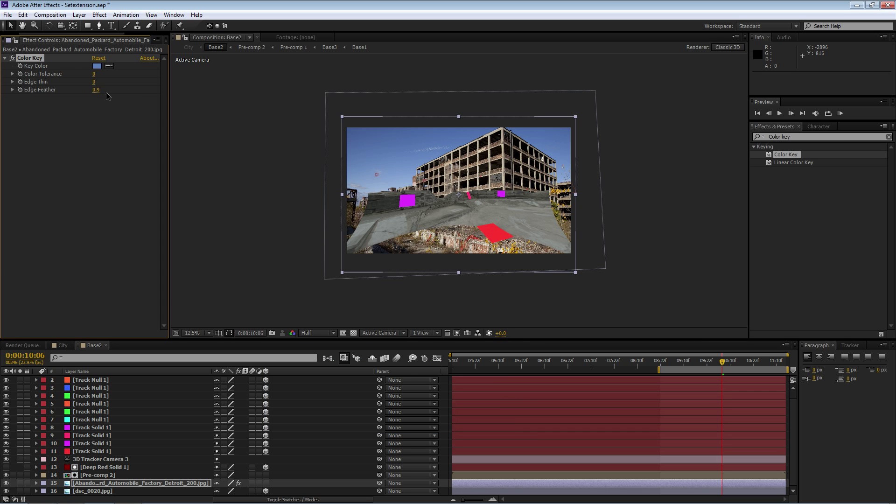
left_click_drag(127, 74, 95, 77)
key("period")
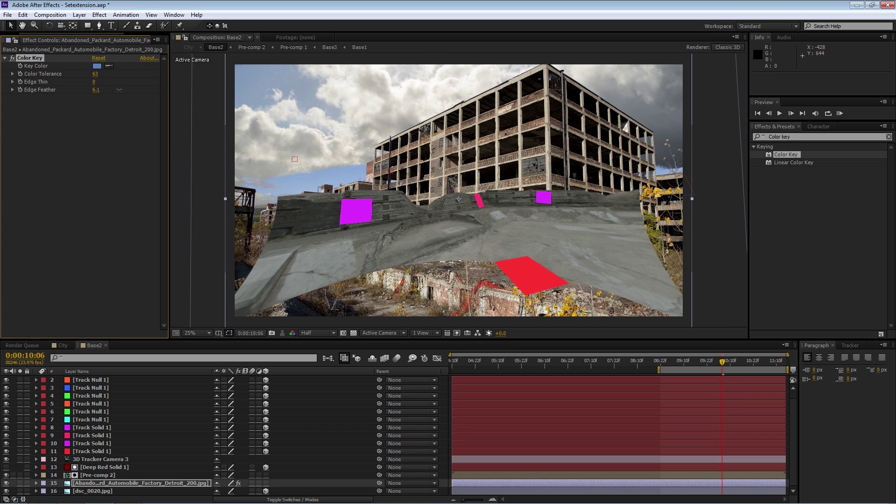
Add a second Color Key to the factory photo with key colour 8FACD7 sampled from the remaining pale sky.
left_click_drag(776, 155, 108, 166)
left_click(97, 106)
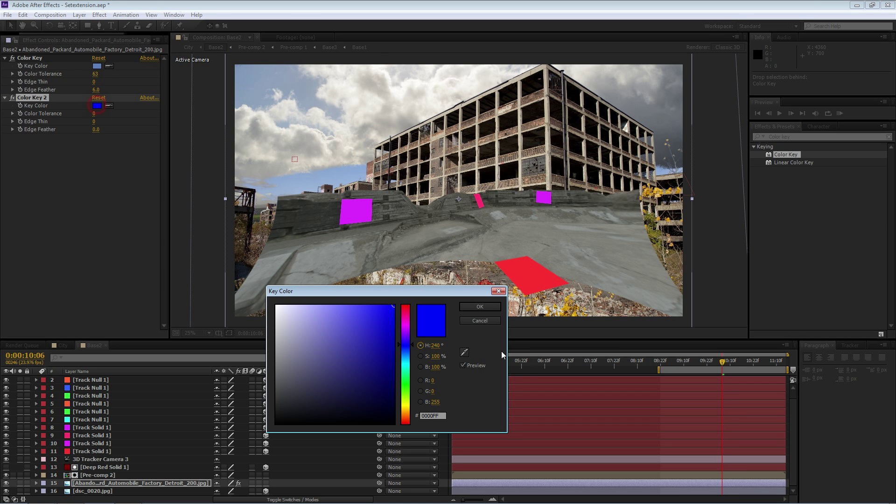
left_click(464, 351)
left_click(351, 176)
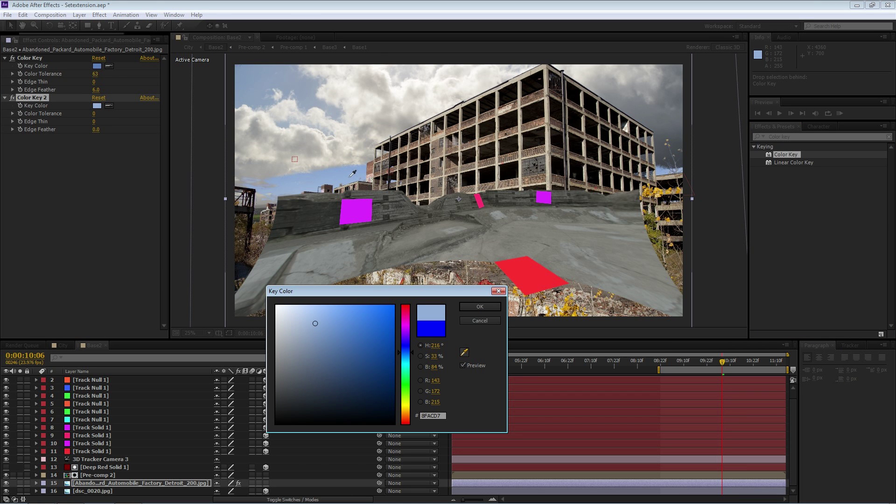
left_click(480, 307)
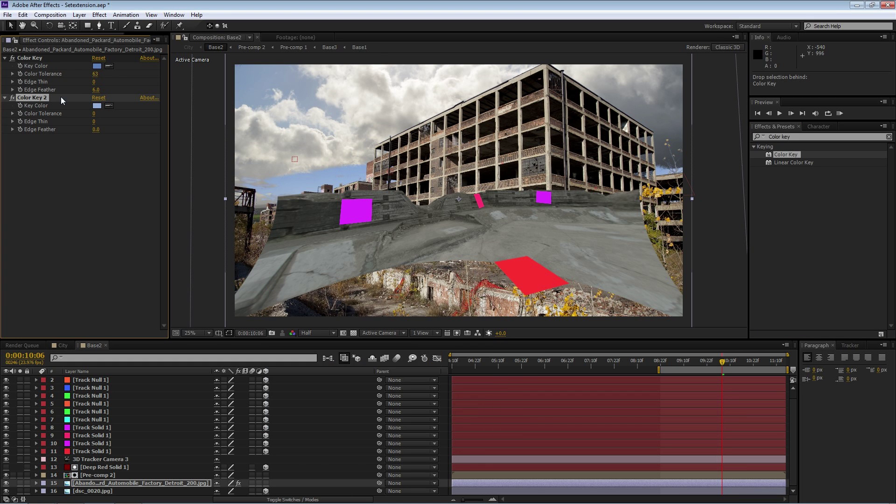
Set the second Color Key's colour tolerance to 46 and its edge feather to 5.1.
left_click_drag(96, 113, 108, 114)
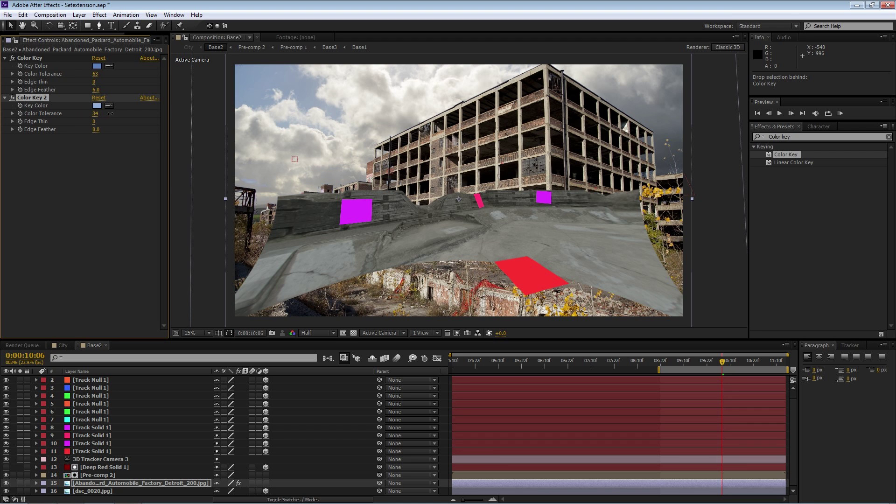
left_click_drag(114, 114, 113, 115)
left_click(112, 198)
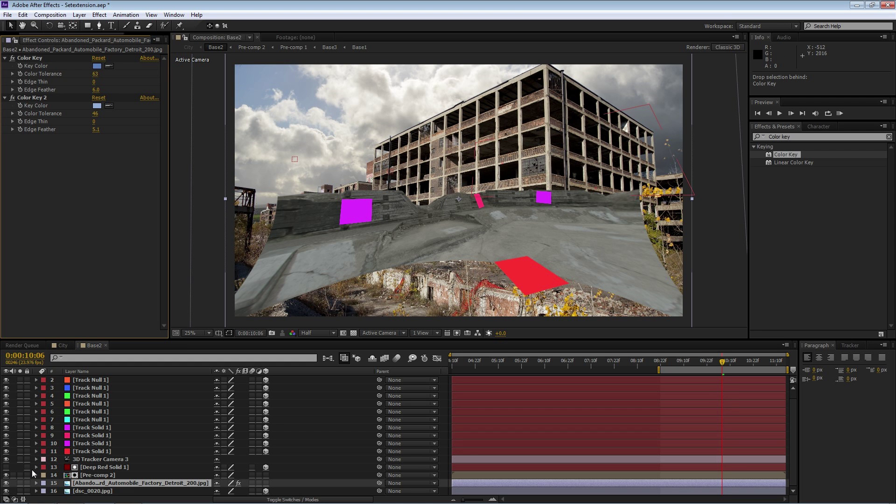
Hide the factory photo and examine where the Track Null layers sit in the scene, including the position of layer 6.
left_click(83, 484)
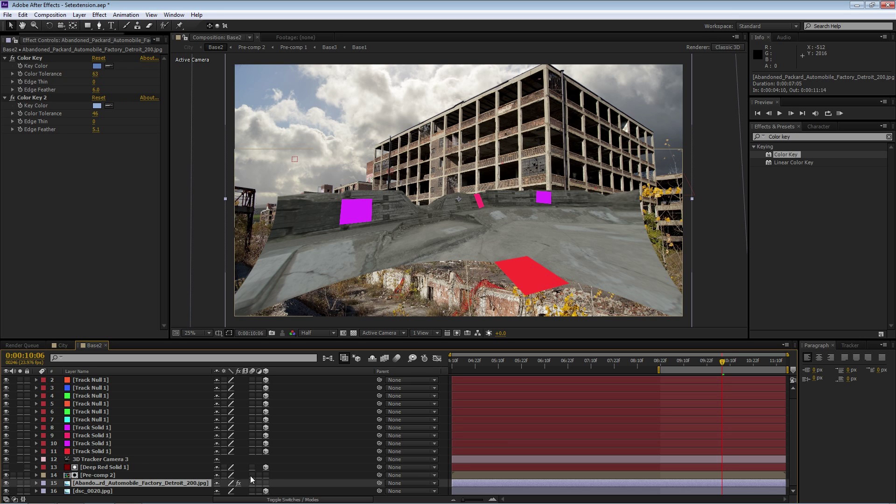
left_click(6, 483)
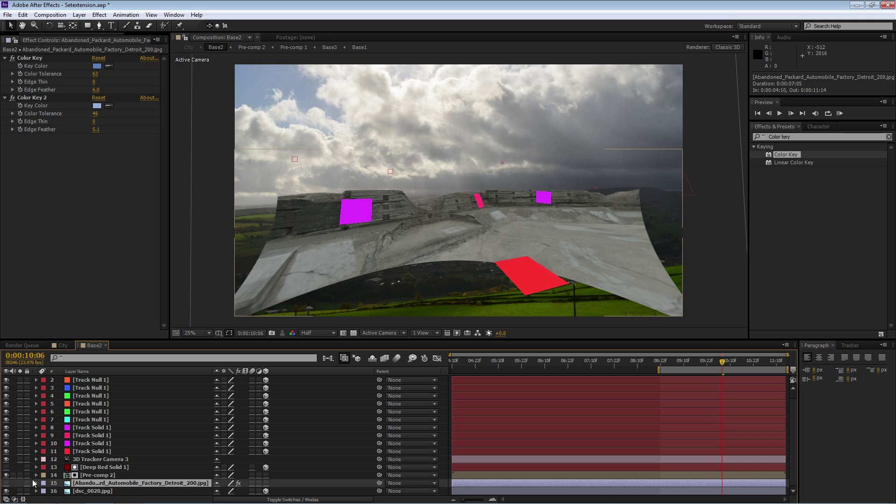
left_click(95, 451)
left_click(95, 411)
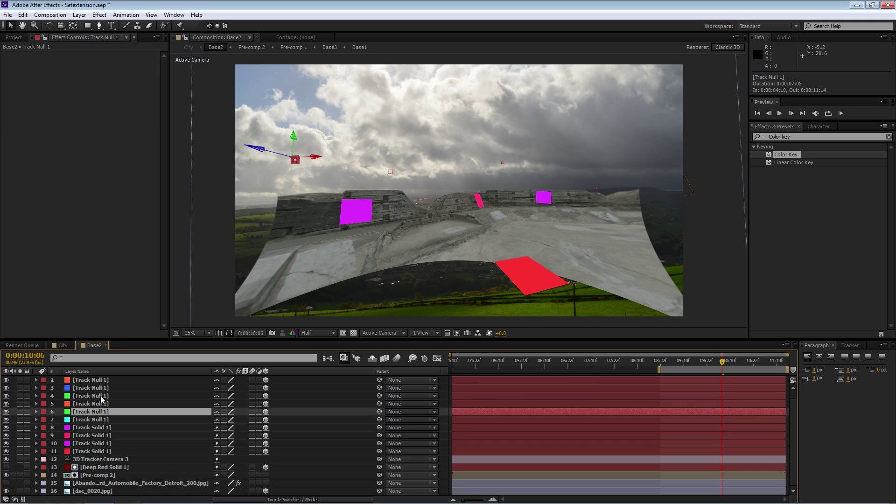
left_click(100, 389)
left_click(100, 398)
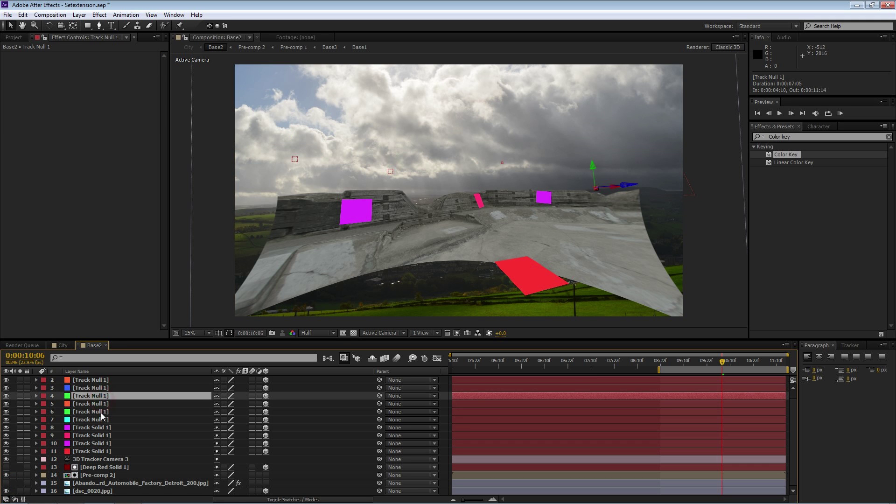
left_click(101, 412)
left_click(103, 401)
left_click(104, 412)
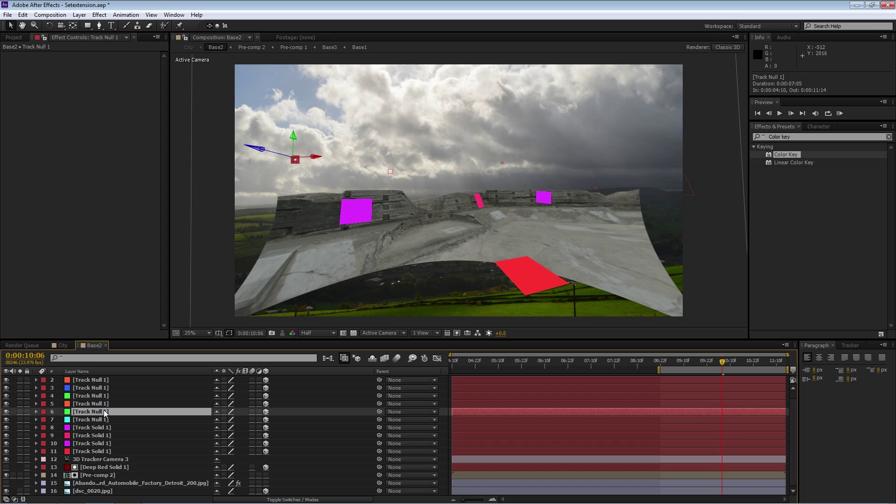
key("p")
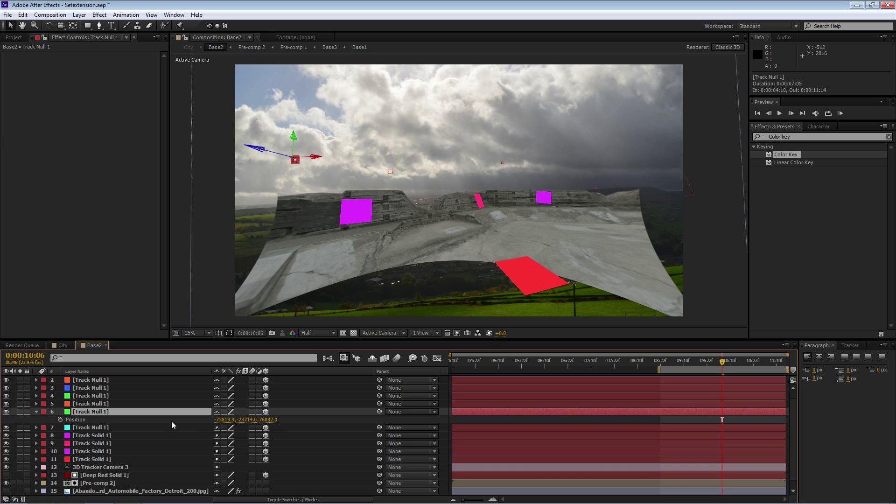
left_click(271, 419)
left_click(36, 412)
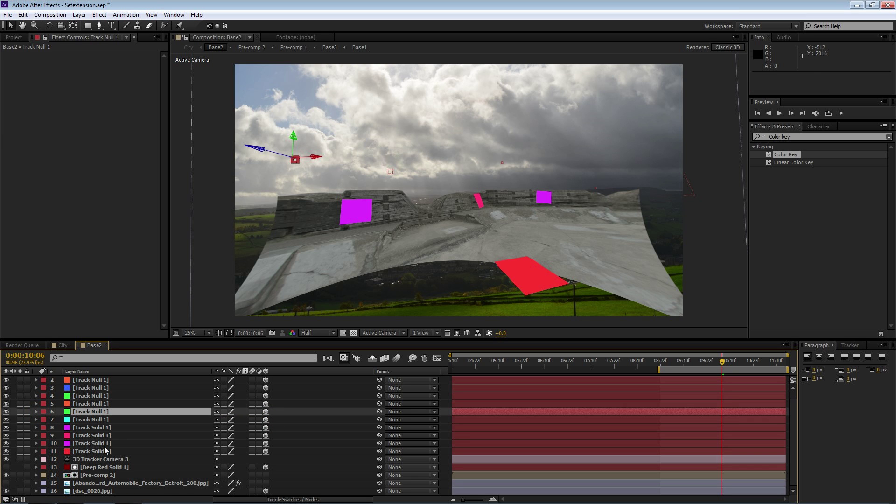
Make the factory photo layer visible again and turn it into a 3D layer.
left_click(97, 483)
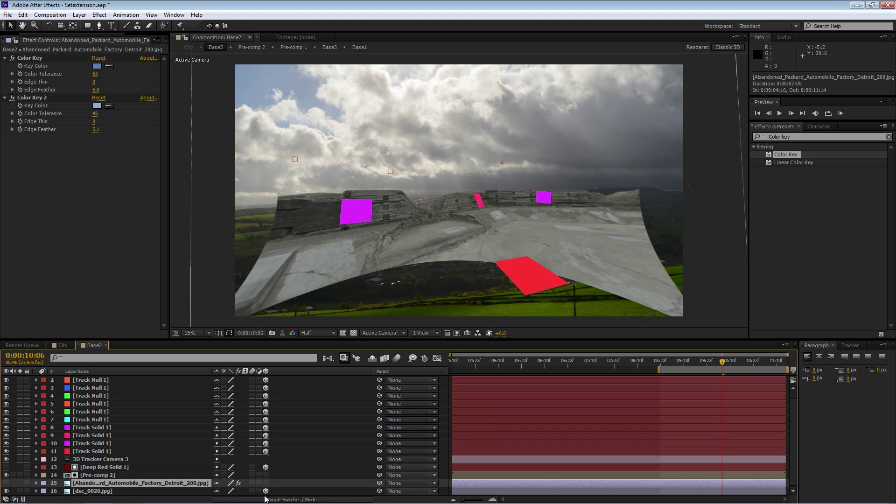
left_click(6, 483)
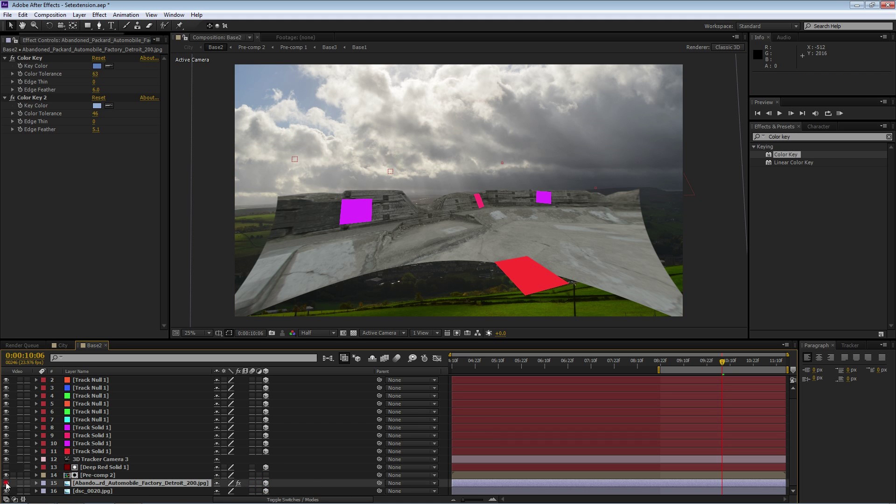
left_click(150, 485)
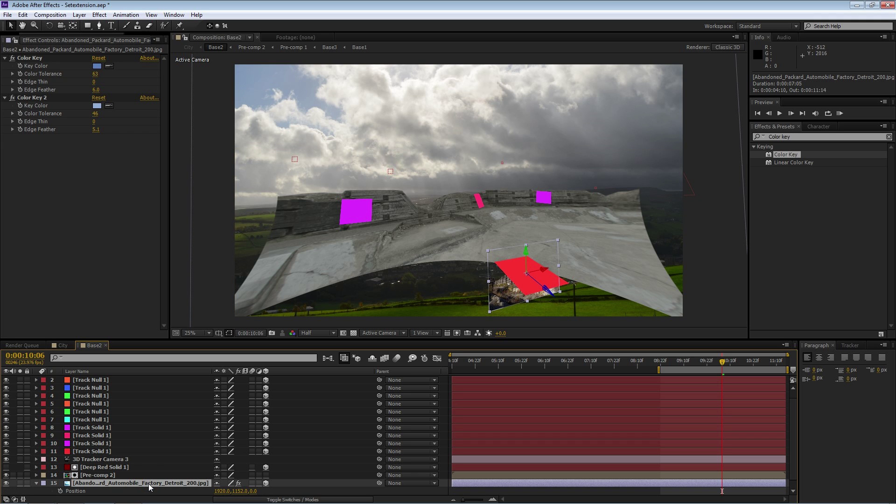
Copy the position of the Track Null in layer 6 and paste it onto the factory photo.
key("p")
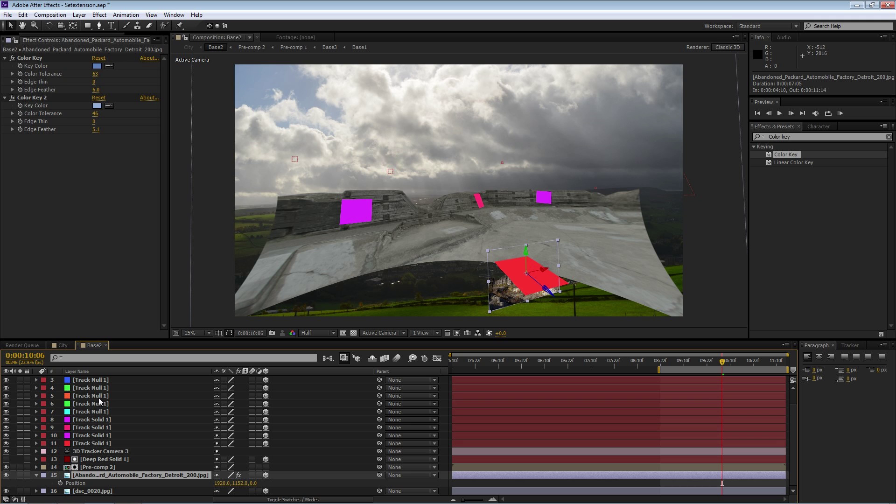
left_click(99, 402)
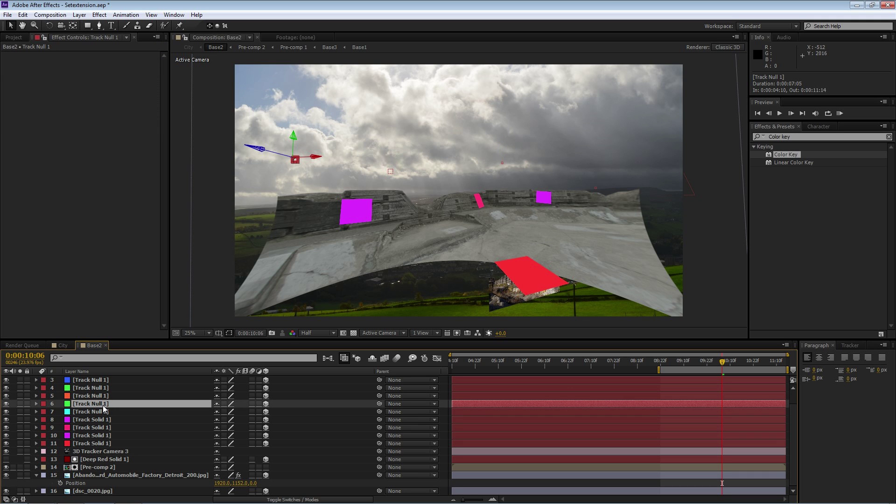
key("p")
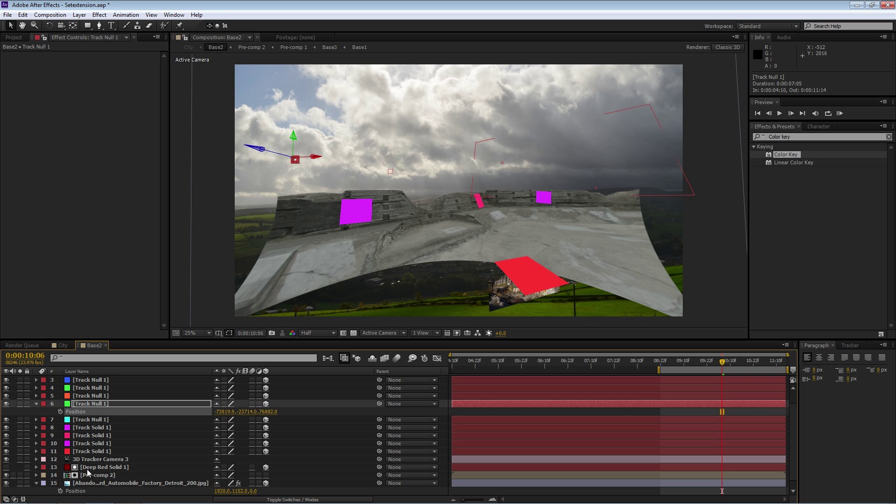
left_click(90, 485)
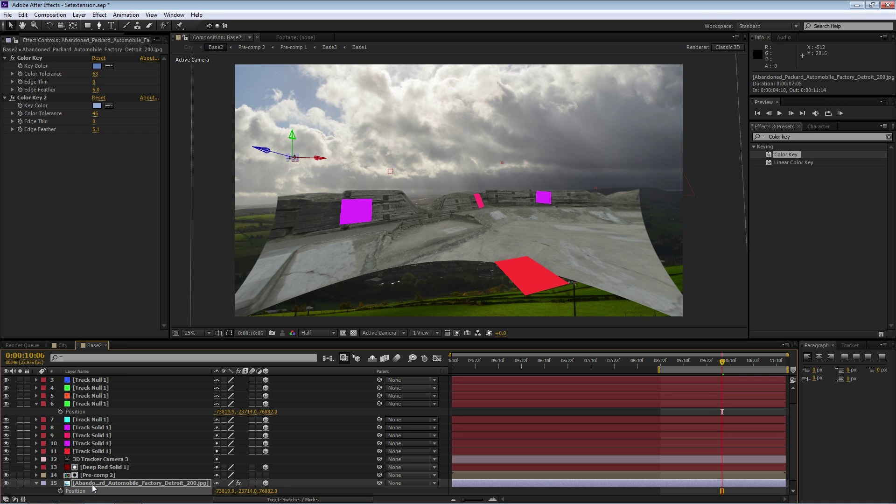
Enlarge the factory photo to 2067.2% scale and set its orientation to 0°, 17°, 0°.
key("s")
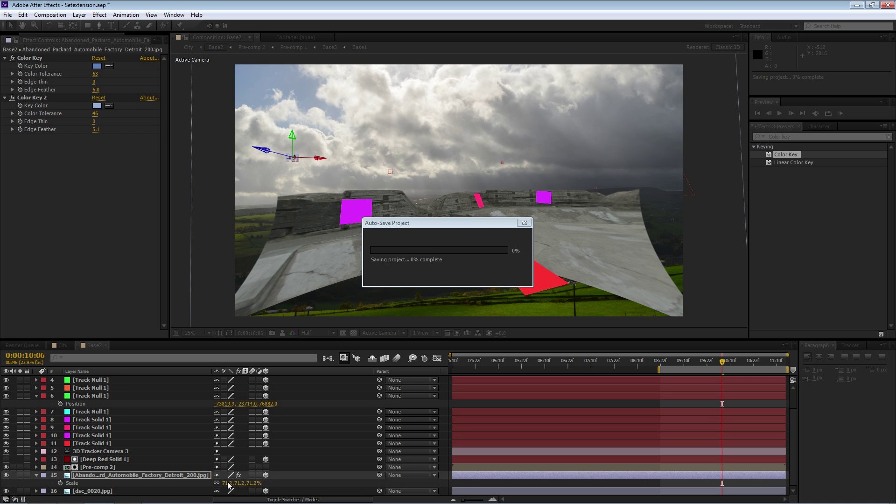
left_click_drag(228, 484, 320, 474)
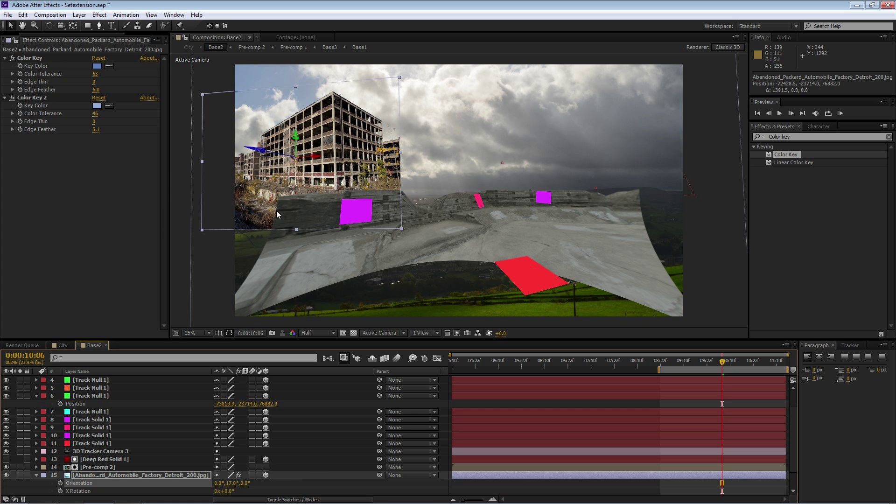
Move the factory photo along its X axis to about 15632, -23714, 49959, behind the middle of the barrier.
left_click_drag(313, 157, 502, 161)
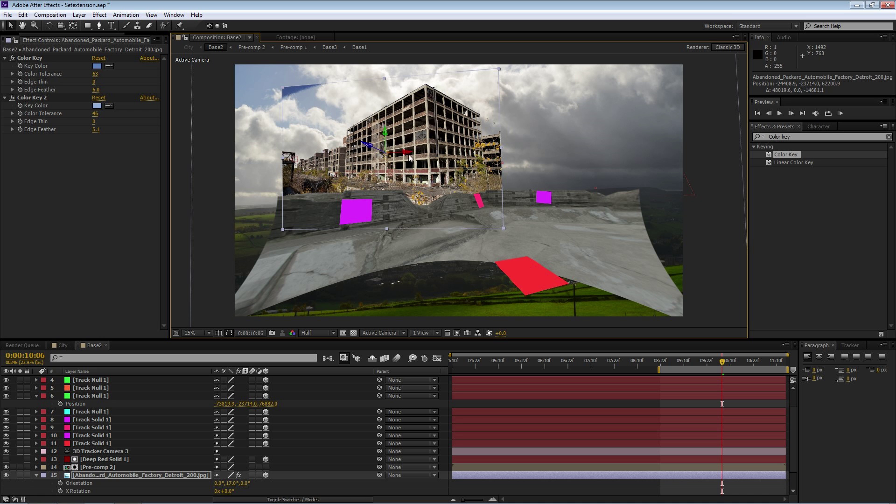
left_click_drag(407, 153, 469, 152)
left_click_drag(806, 154, 829, 155)
Scale the factory photo up to 4864.2% and raise it to a Y position of -28924.
key("s")
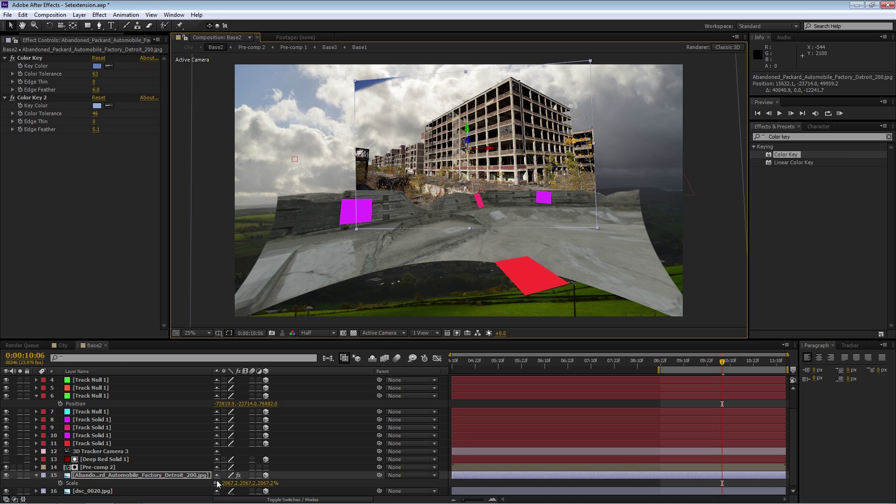
left_click_drag(228, 482, 505, 419)
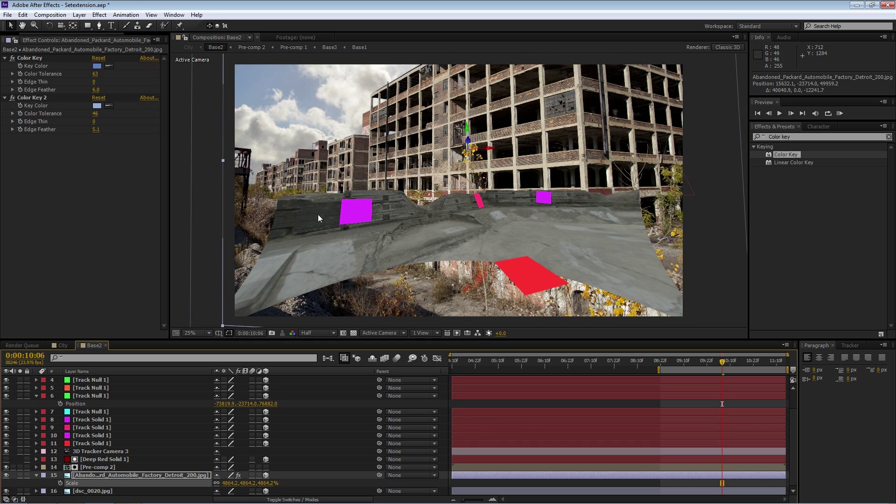
left_click(82, 475)
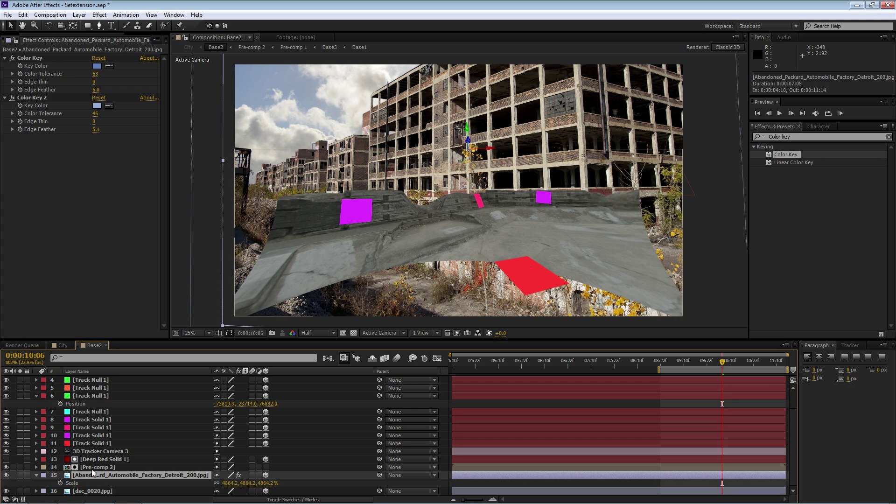
key("p")
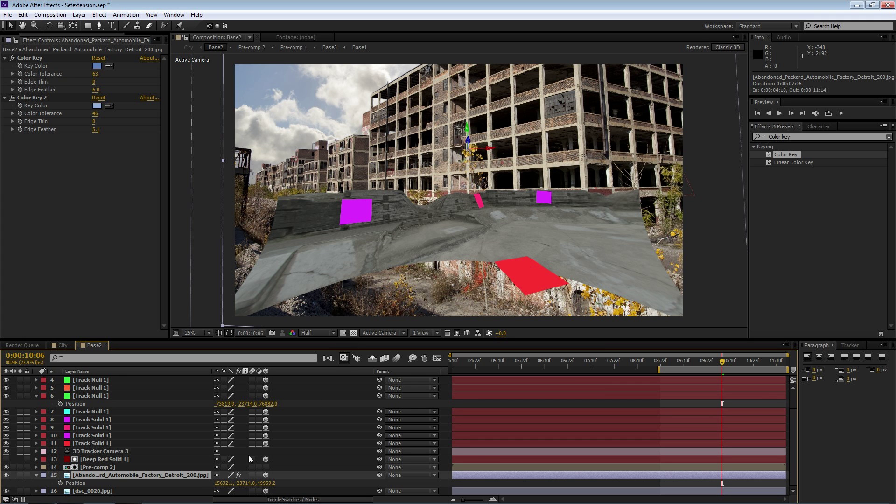
left_click_drag(244, 484, 2, 483)
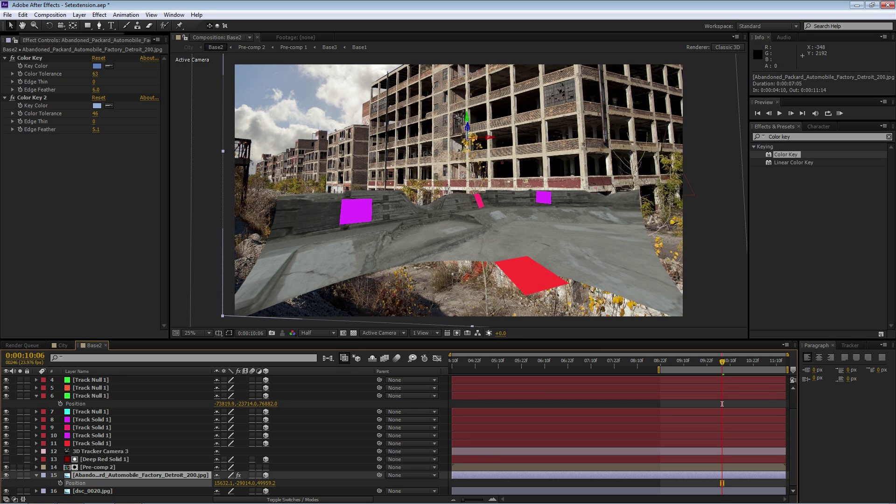
Set the factory photo's Y orientation to 14° and shift its X position to 26982.1.
key("comma")
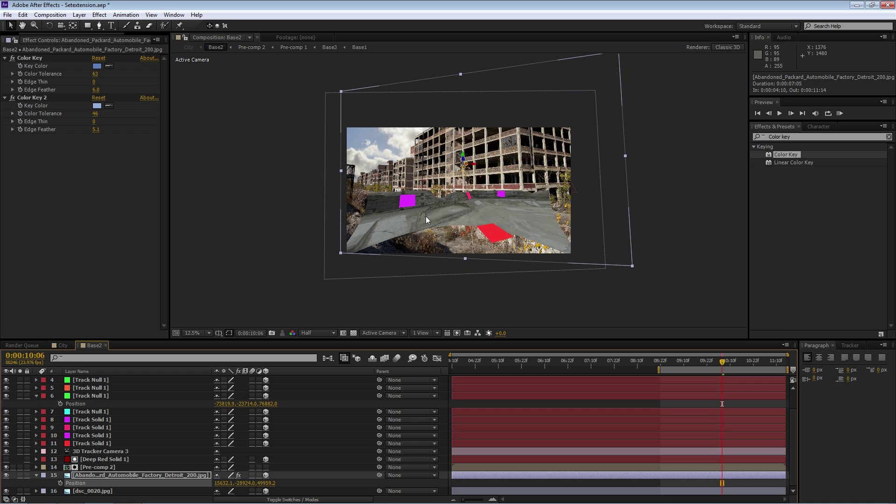
key("r")
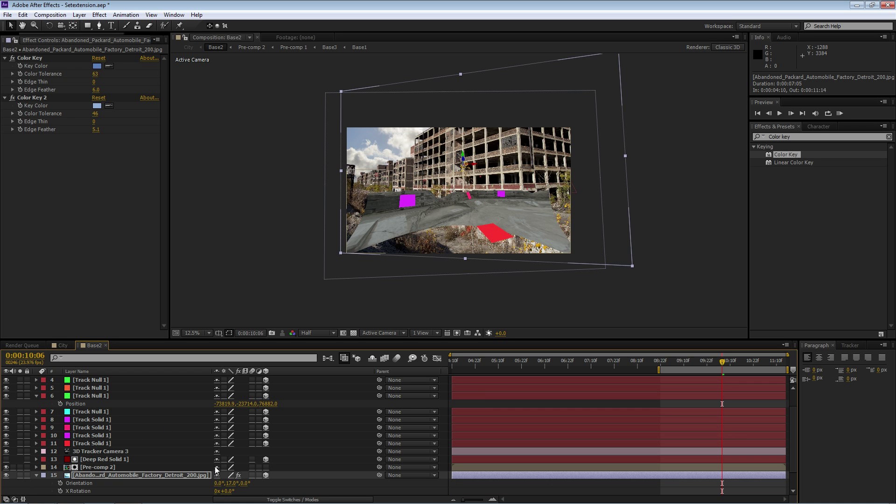
left_click_drag(229, 486, 225, 484)
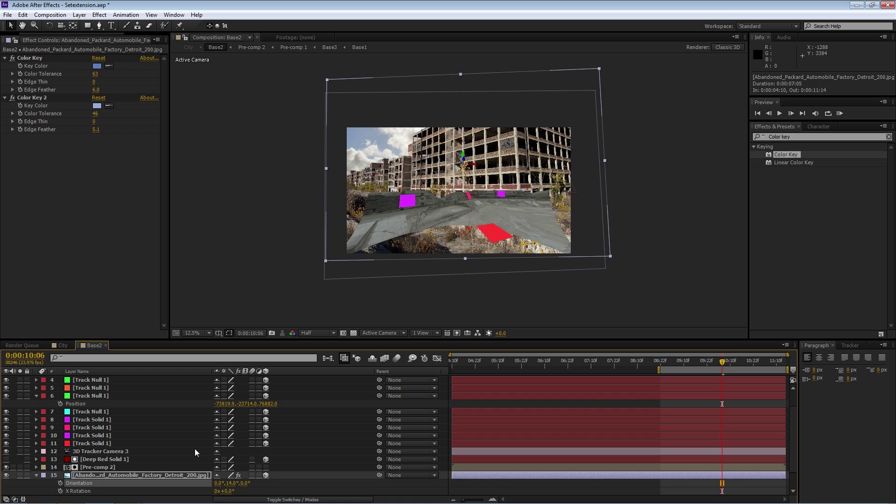
left_click(110, 474)
key("p")
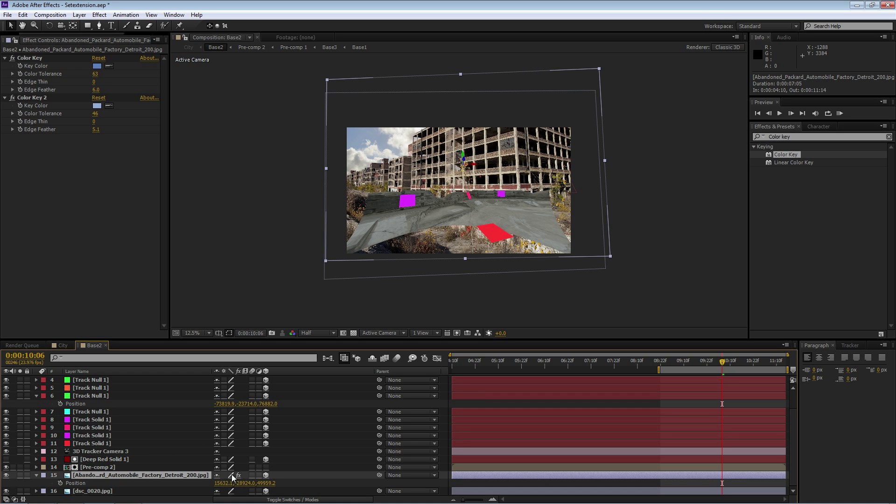
left_click_drag(224, 484, 747, 476)
key("period")
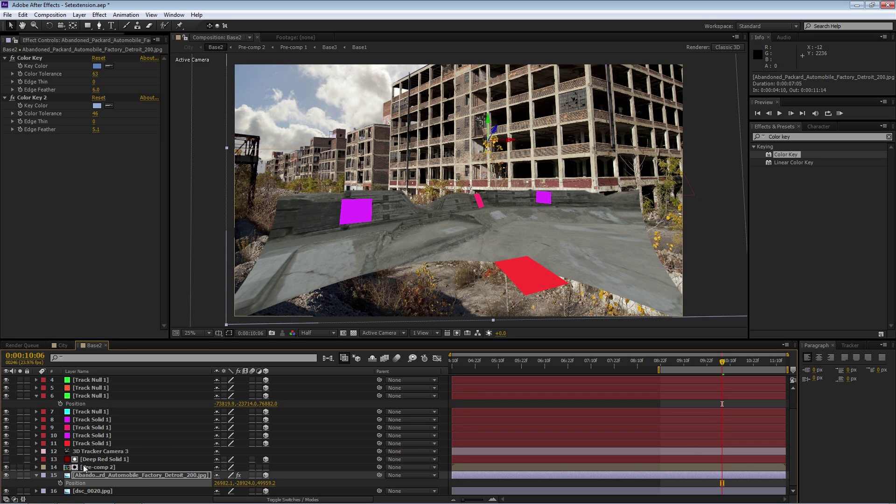
Add a Fast Blur to the factory photo with a blurriness of 2.0.
left_click(798, 136)
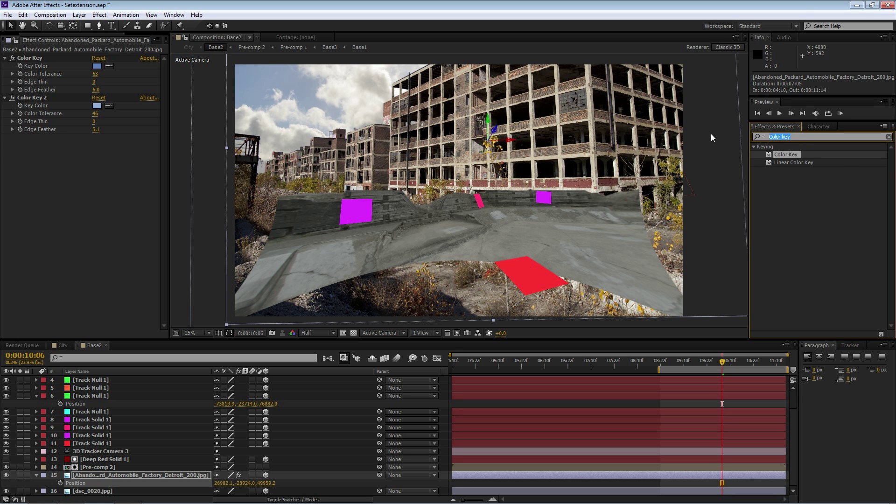
type("fast")
left_click_drag(784, 236, 140, 475)
left_click(96, 145)
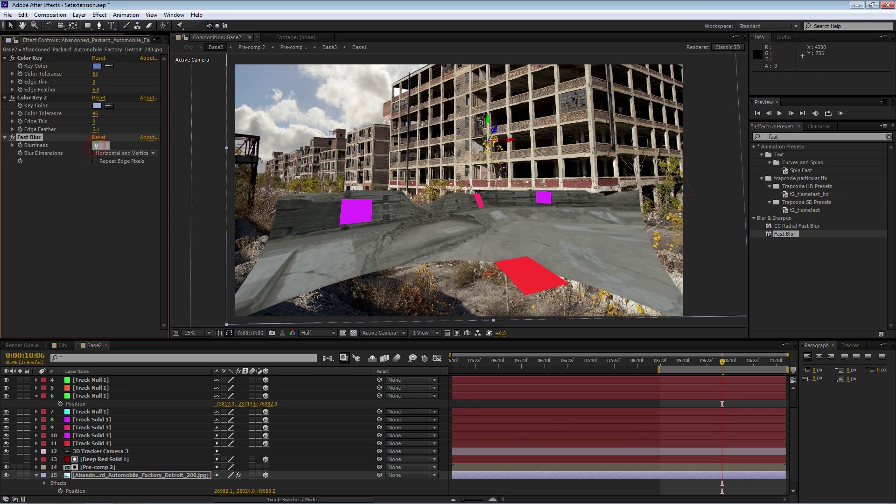
left_click(115, 179)
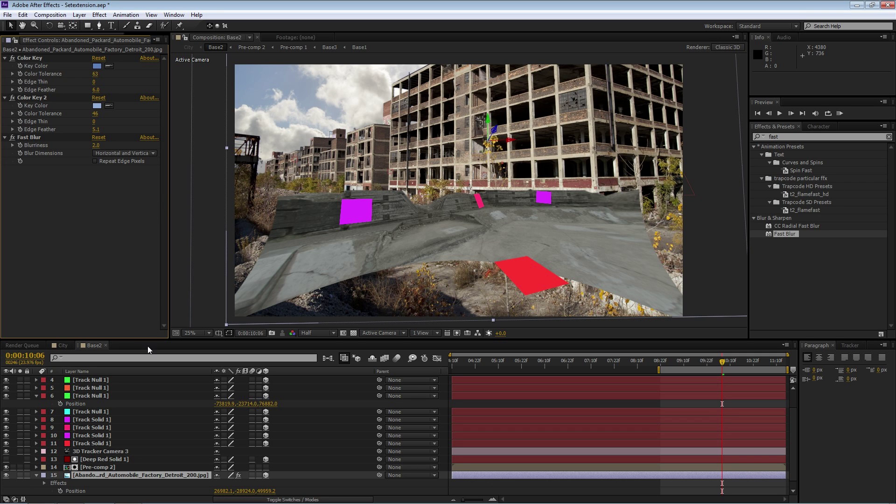
Hide the four Track Solid layers and collapse the factory photo's properties.
left_click_drag(6, 419, 7, 442)
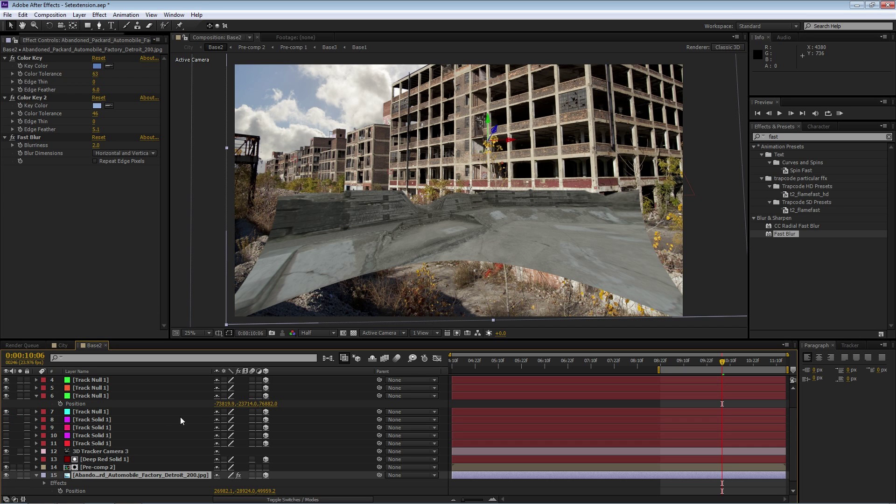
left_click(324, 463)
left_click(37, 475)
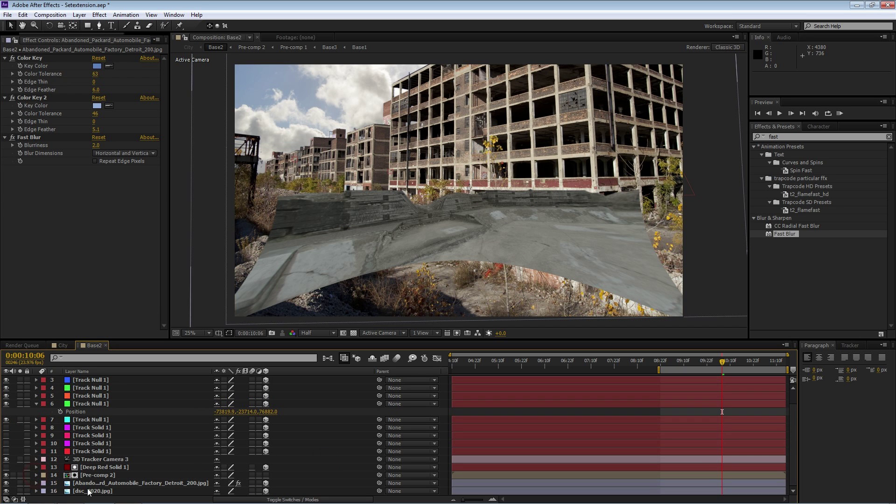
Play a preview of the City composition to check how the factory and sky follow the camera move.
left_click(119, 483)
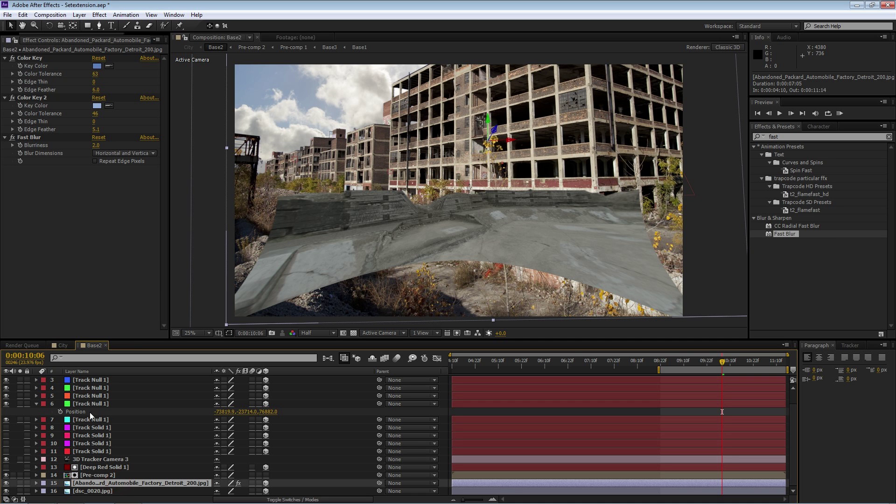
left_click(62, 345)
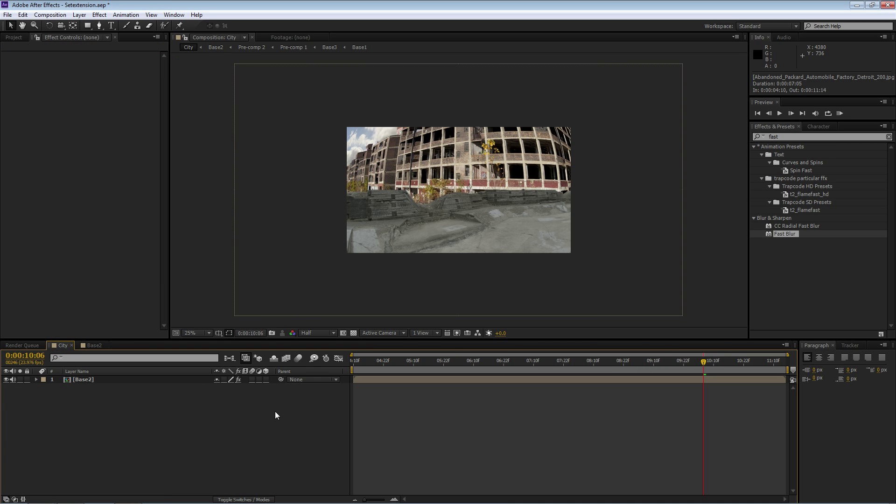
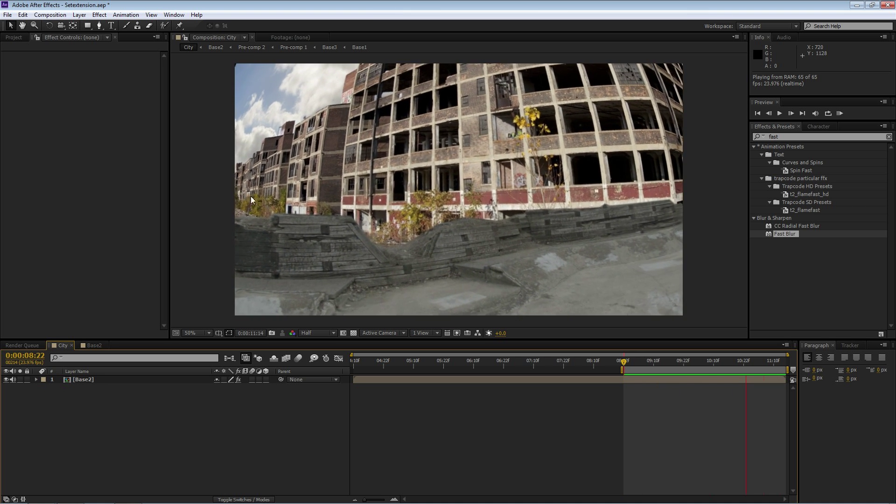
key("space")
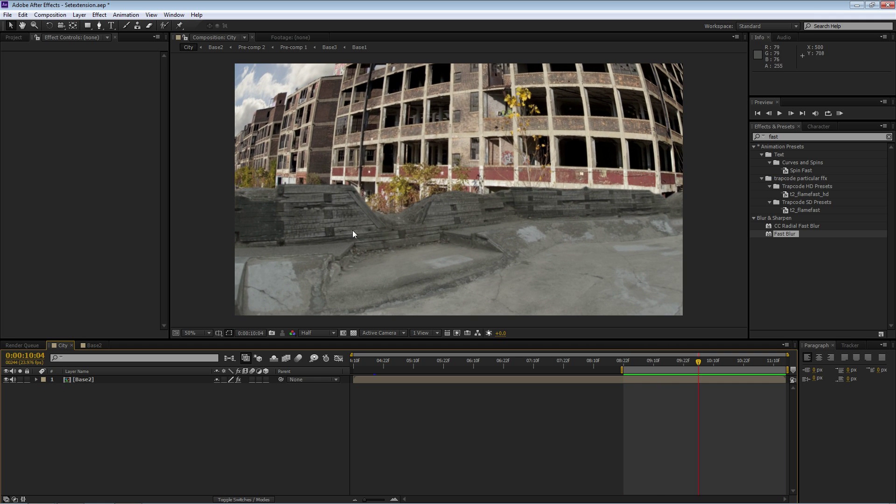
Return to the Base2 composition and enlarge the sky image dsc_0020.jpg to 16334.8% scale.
left_click(94, 346)
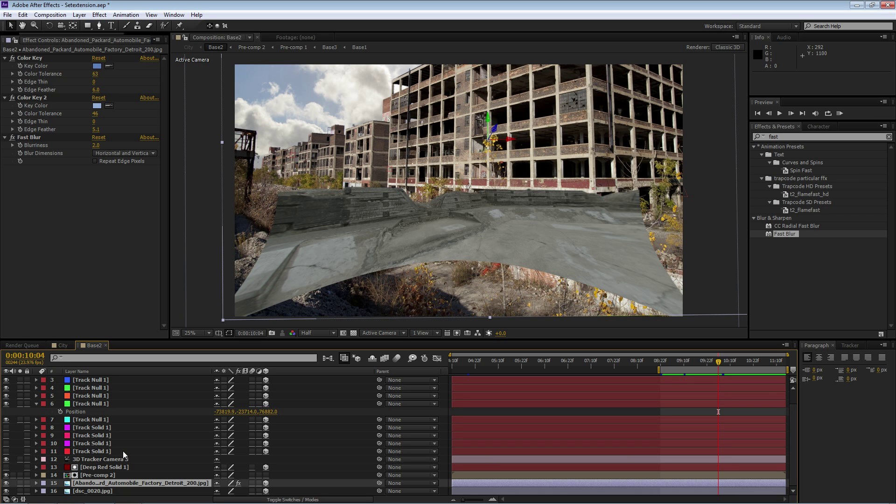
left_click(96, 491)
key("s")
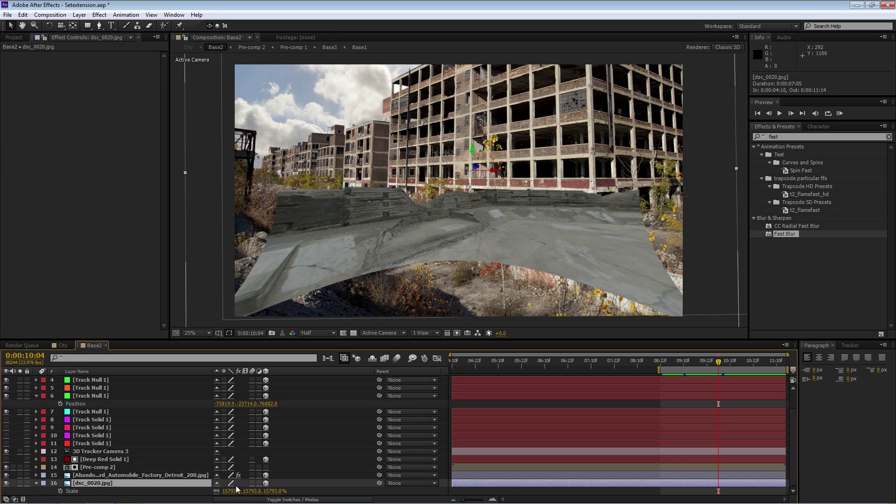
left_click_drag(228, 491, 477, 485)
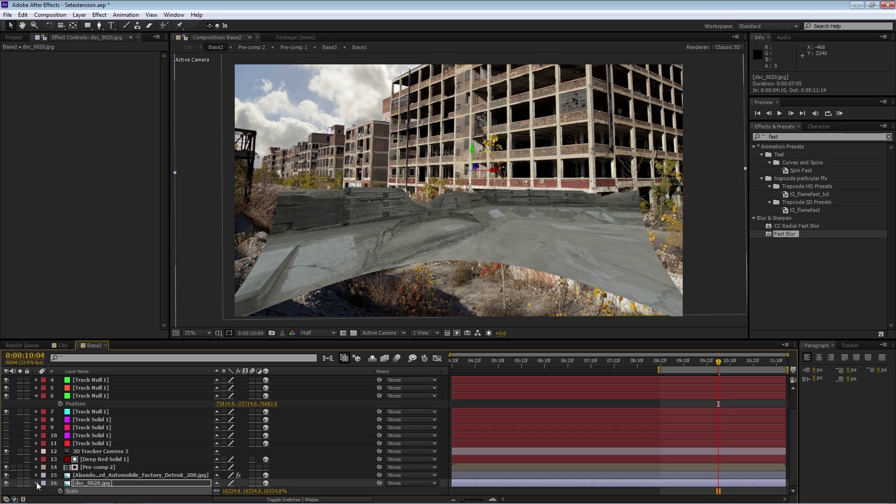
left_click(37, 483)
Add a Curves effect to the factory photo and raise its RGB black point to lift the shadows.
left_click(785, 134)
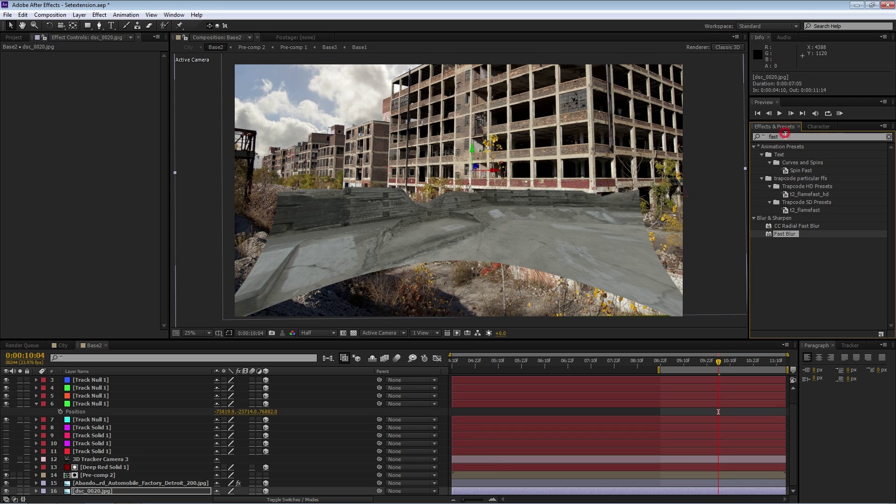
type("curves")
left_click_drag(787, 181, 84, 486)
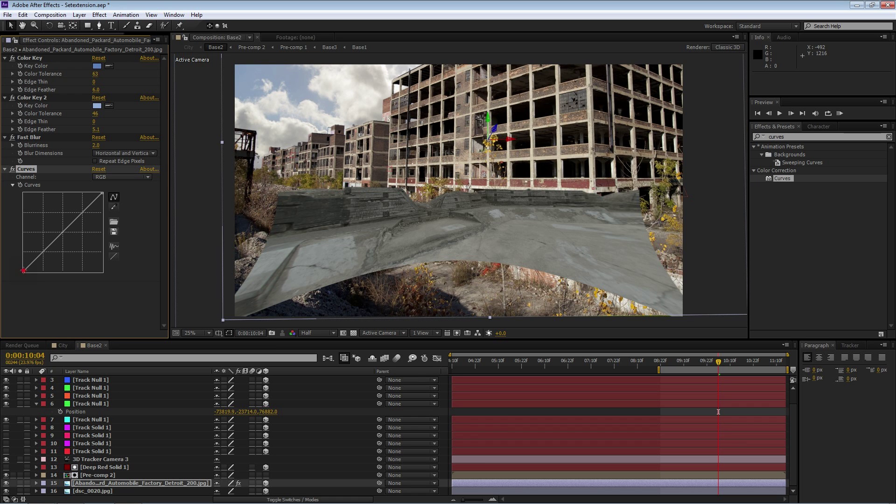
left_click_drag(23, 270, 12, 257)
mouse_move(52, 235)
left_mouse_down()
mouse_move(49, 220)
mouse_move(48, 237)
left_mouse_up()
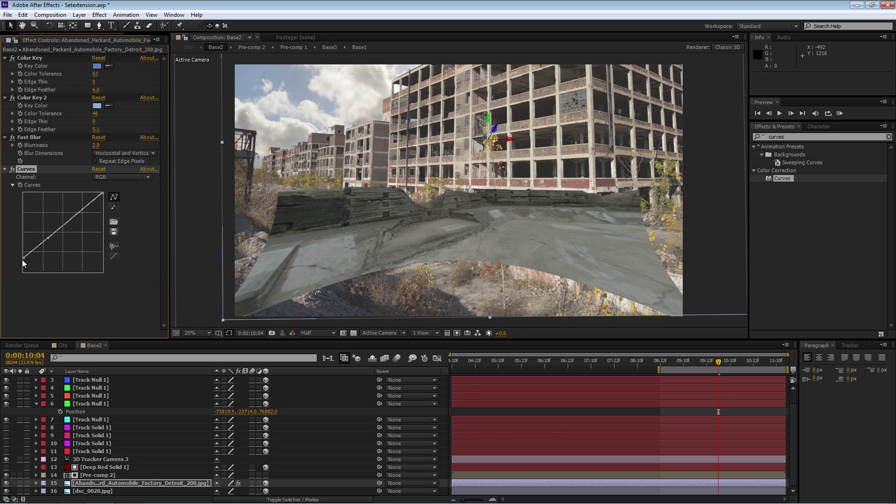
Adjust the Red channel of the factory photo's Curves to reduce the red in the shadows.
left_click(122, 177)
left_click(105, 191)
left_click_drag(17, 268, 18, 283)
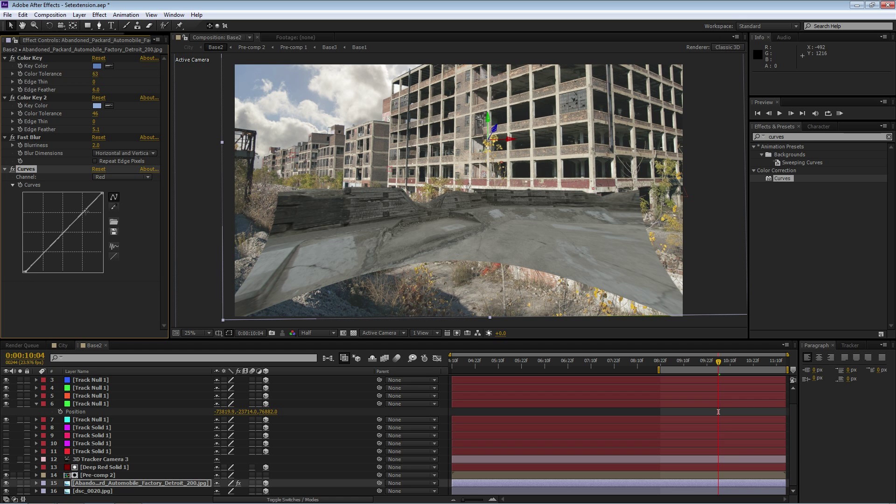
left_click_drag(787, 181, 110, 490)
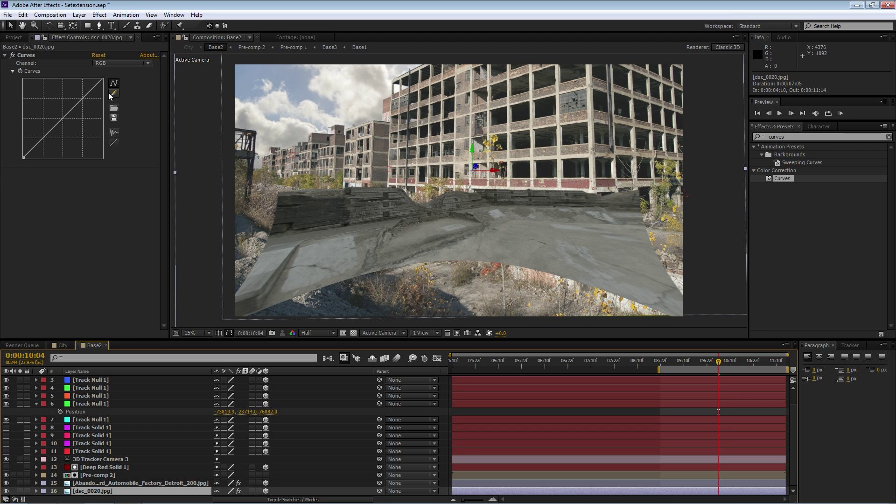
left_click(33, 57)
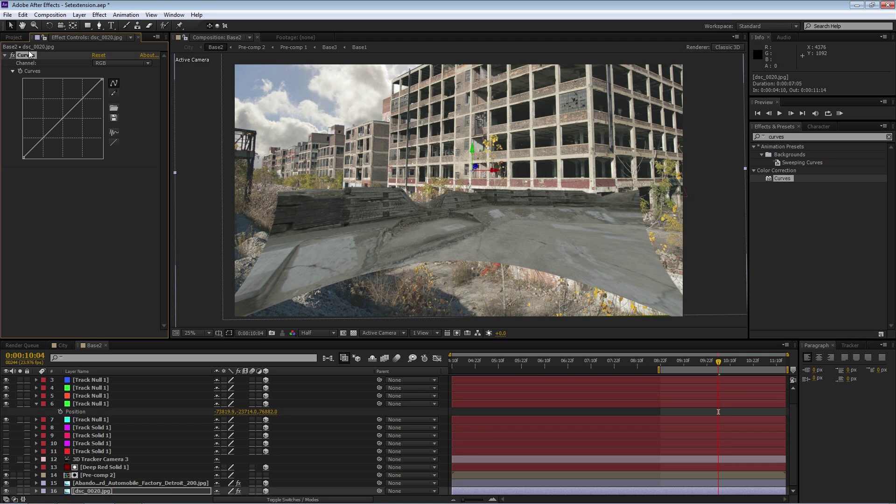
key("Delete")
Add a Hue/Saturation effect to the sky image dsc_0020.jpg and set its Master Saturation to -59.
left_click(790, 136)
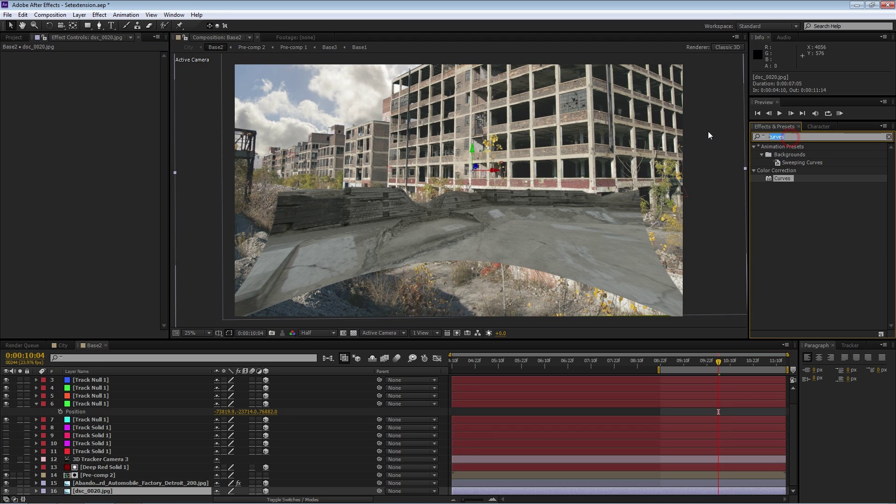
type("hue")
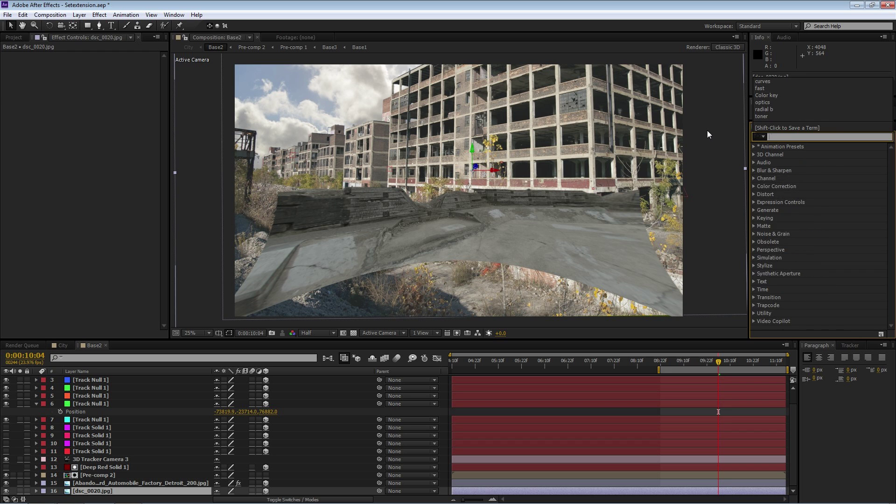
left_click_drag(782, 187, 74, 494)
left_click_drag(78, 139, 64, 139)
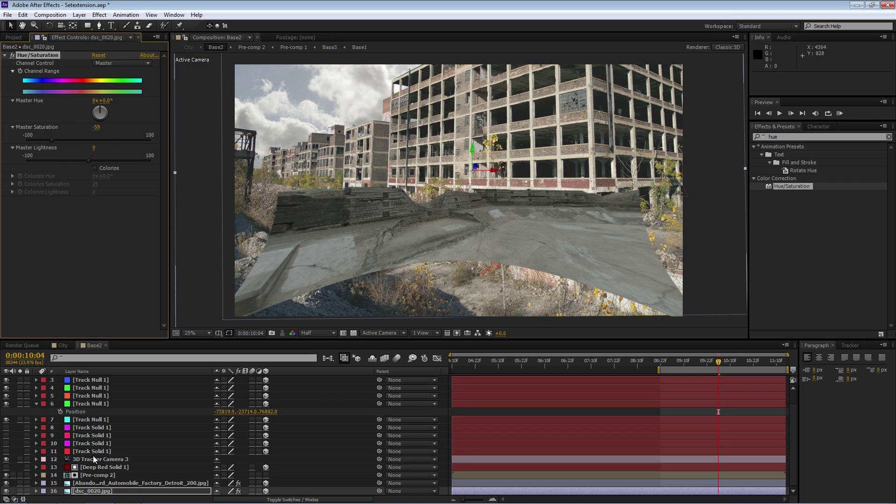
Add Hue/Saturation with Master Saturation 53 to Pre-comp 2, and darken the layer's shadows with a Curves effect.
left_click(96, 473)
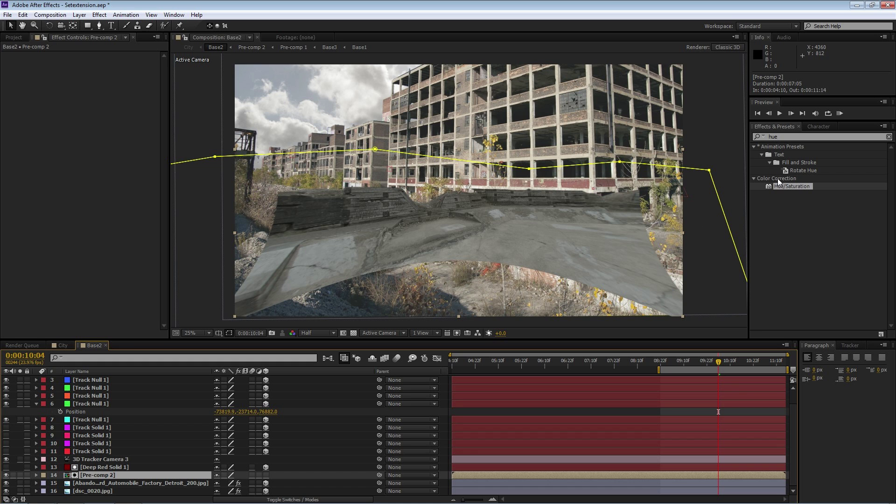
left_click_drag(791, 186, 105, 475)
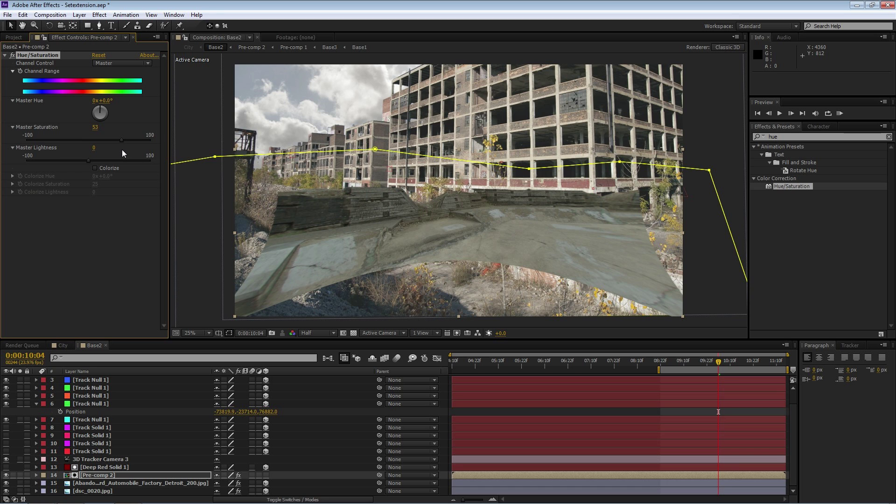
key("ctrl+5")
type("curves")
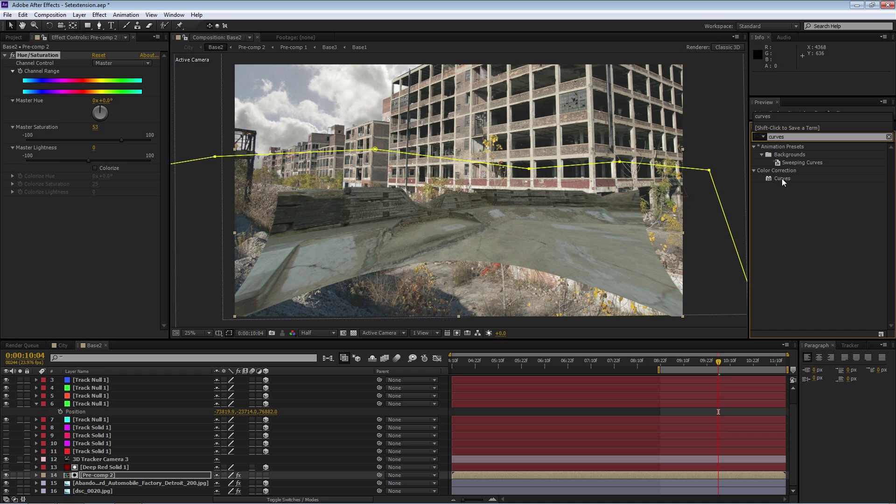
left_click_drag(782, 178, 119, 216)
left_click_drag(39, 288, 39, 293)
left_click(87, 333)
left_click(5, 200)
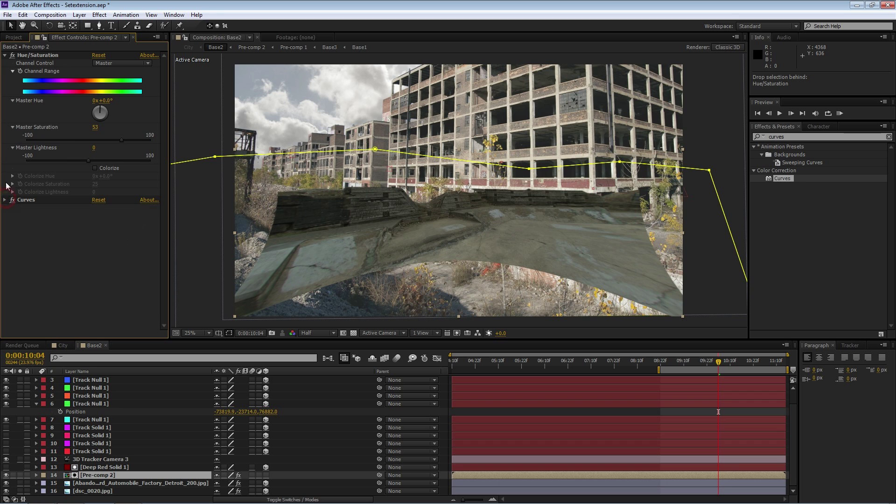
left_click(5, 55)
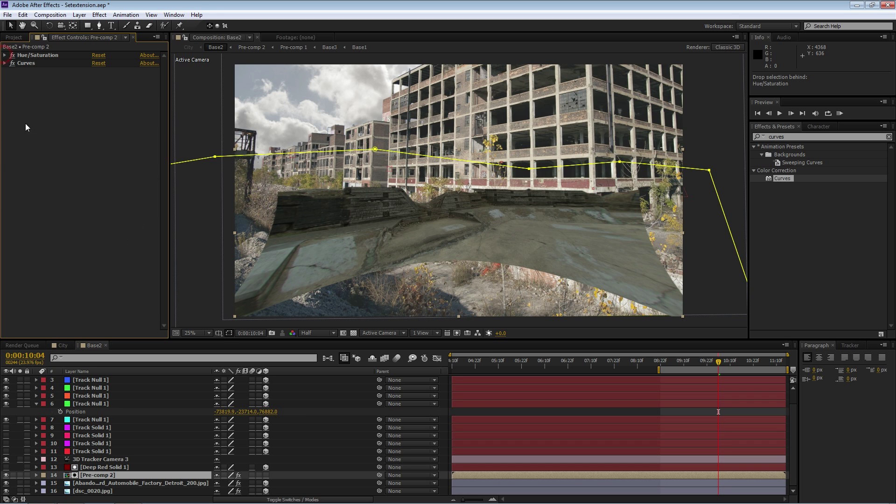
Add Tall Grass (Large).png to Base2 directly below Pre-comp 2 and make it a 3D layer.
left_click(324, 469)
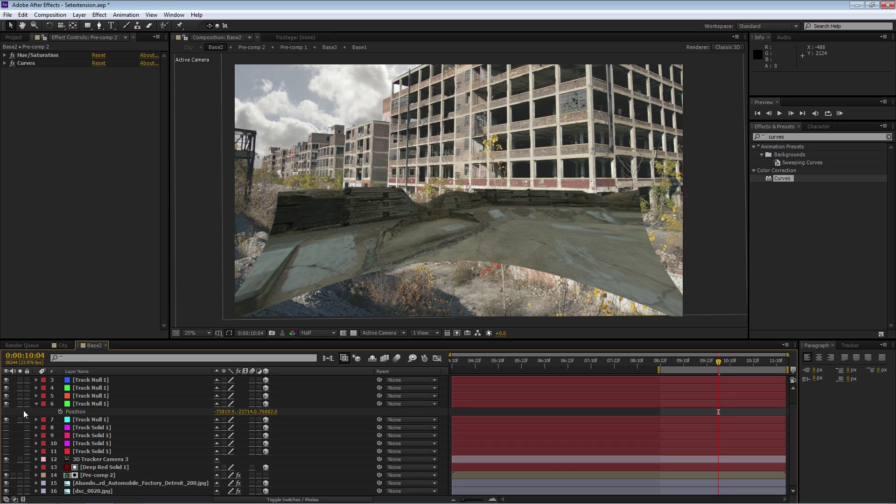
left_click(35, 404)
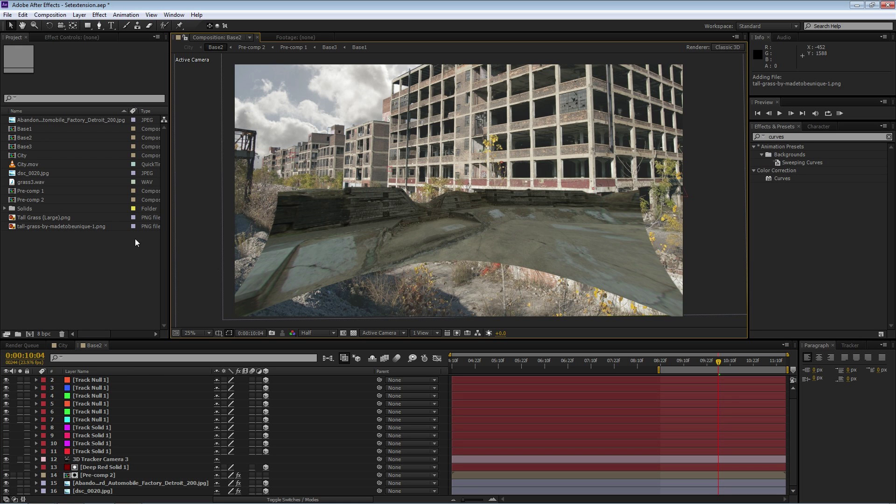
left_click(21, 172)
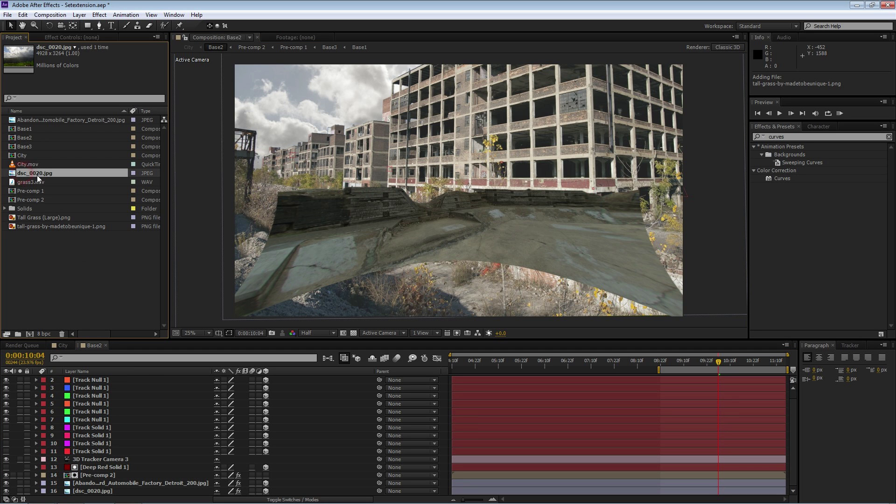
left_click(24, 181)
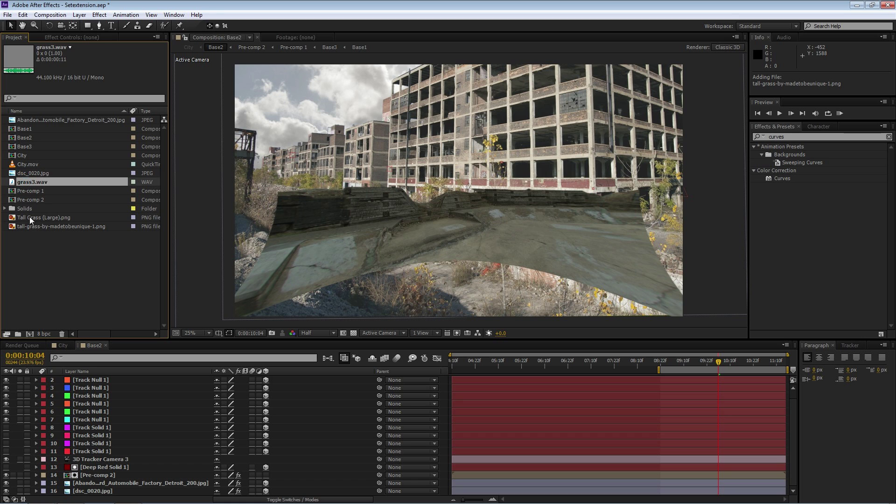
left_click(29, 217)
left_click(31, 227)
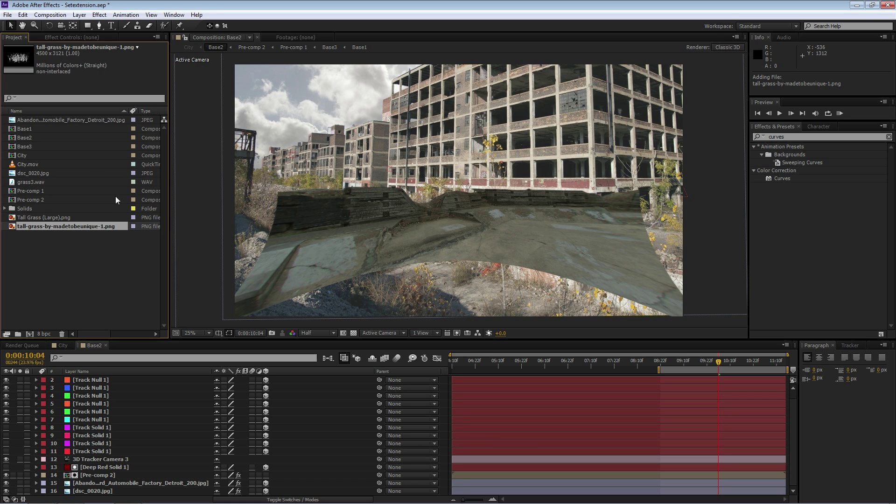
left_click(49, 268)
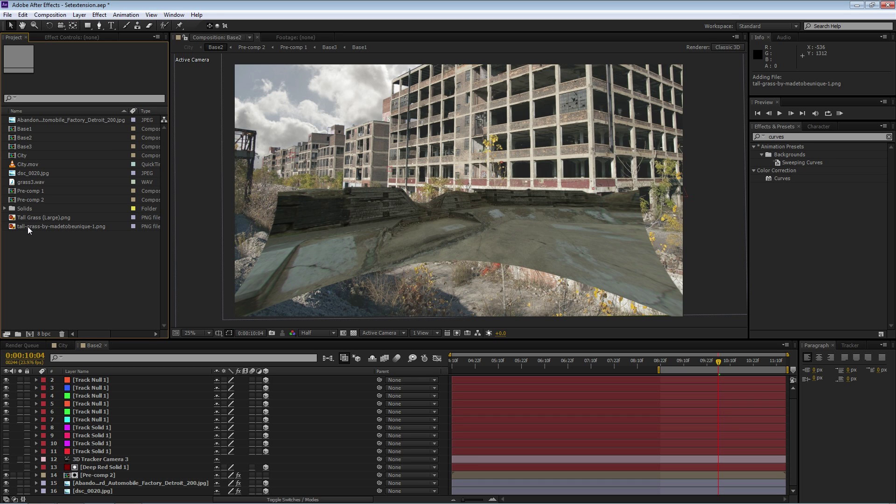
left_click(29, 230)
left_click(31, 218)
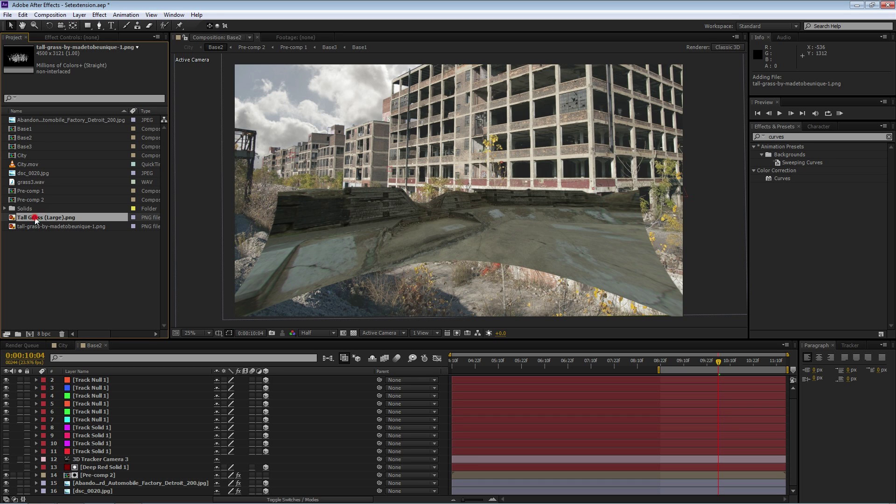
left_click_drag(32, 216, 107, 477)
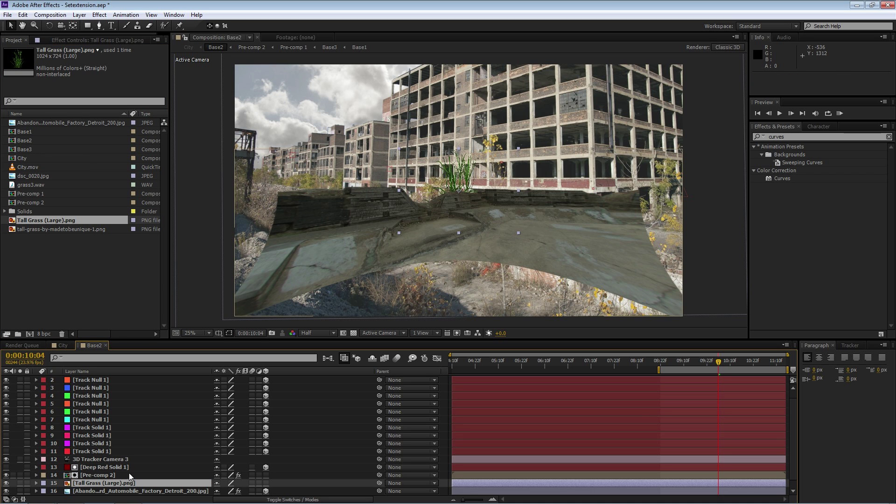
left_click(266, 483)
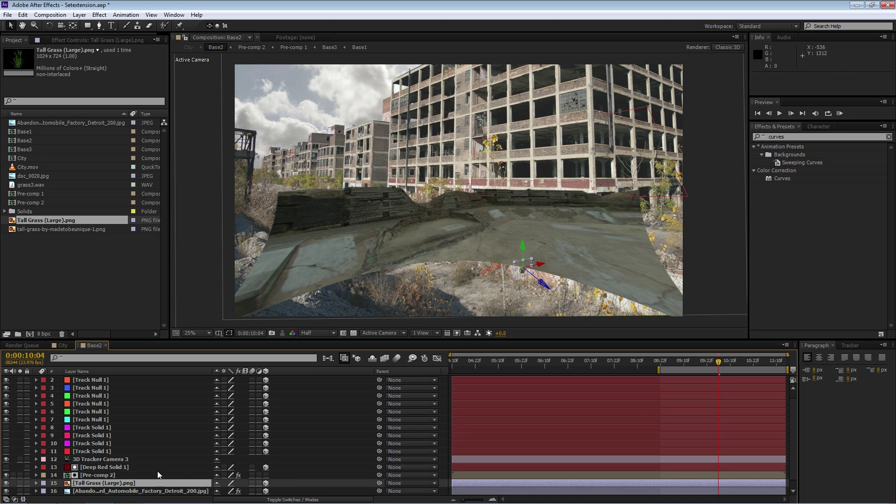
Move the Tall Grass layer's anchor point to the base of the grass and set its scale to 203%.
key("s")
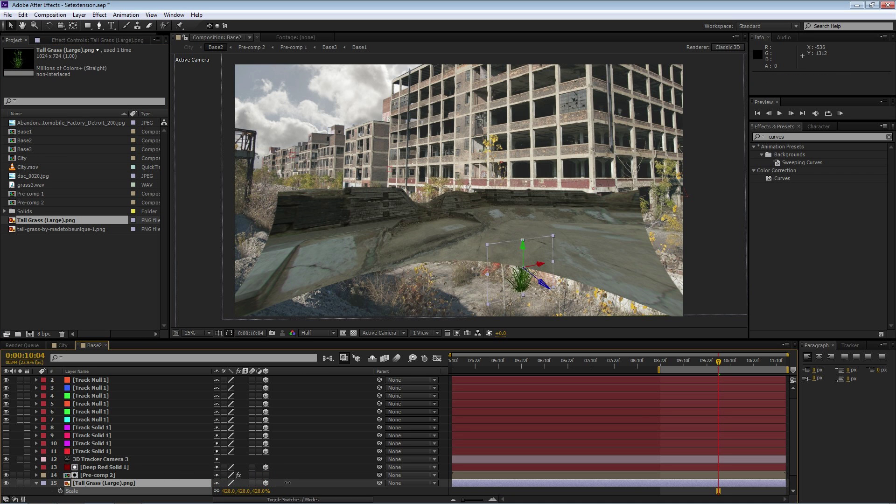
left_click_drag(287, 482, 292, 482)
key("a")
scroll(183, 469, "down", 2)
left_click_drag(230, 477, 193, 479)
key("s")
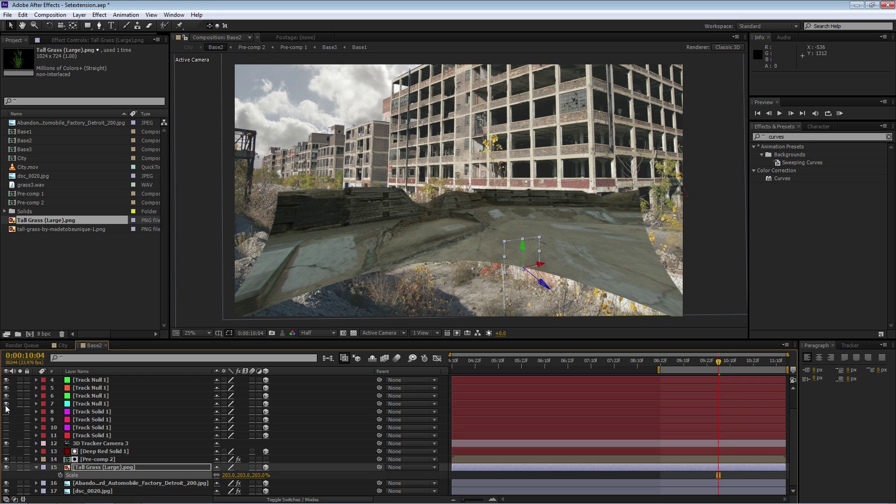
Hide all the Track Null layers and show the four Track Solid layers as placement references.
scroll(6, 410, "up", 2)
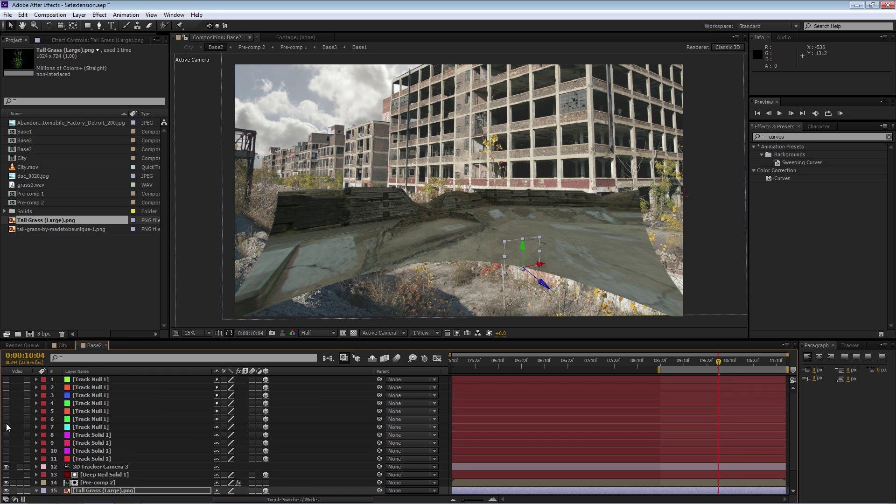
left_click(92, 442)
left_click_drag(6, 435, 7, 453)
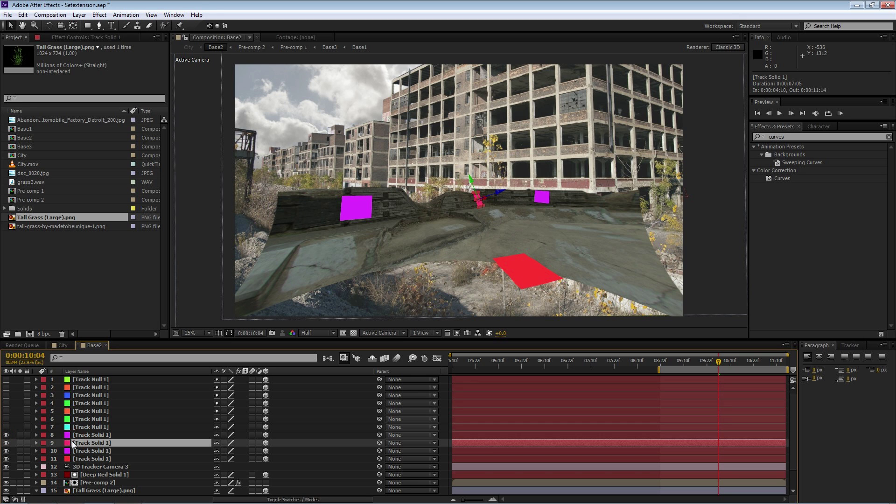
Copy the position of the pink Track Solid in layer 9 onto the Tall Grass layer.
key("p")
left_click(115, 450)
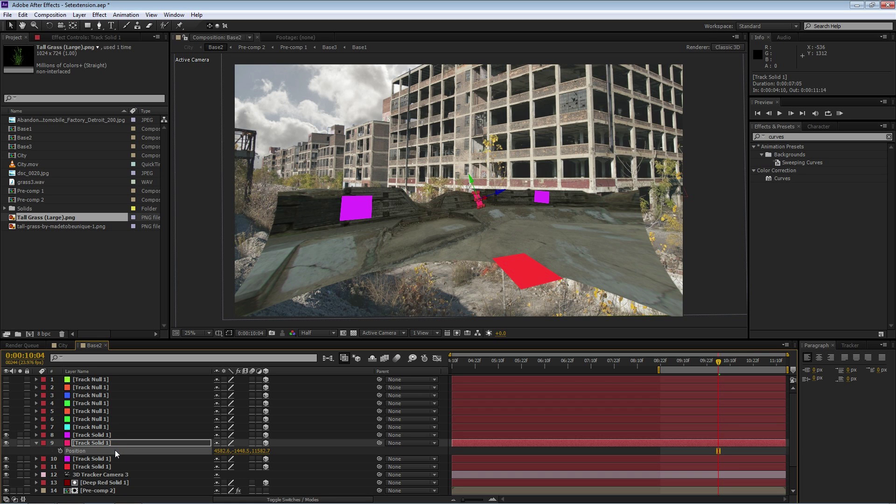
scroll(115, 447, "down", 2)
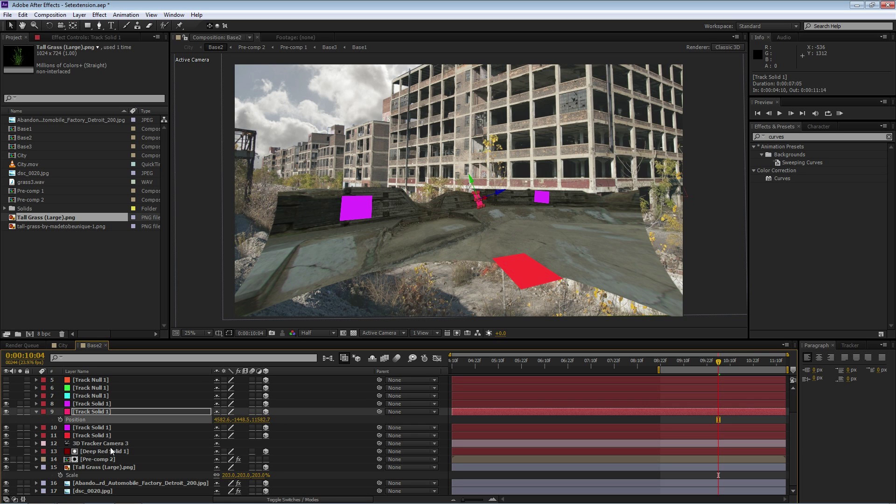
left_click(94, 466)
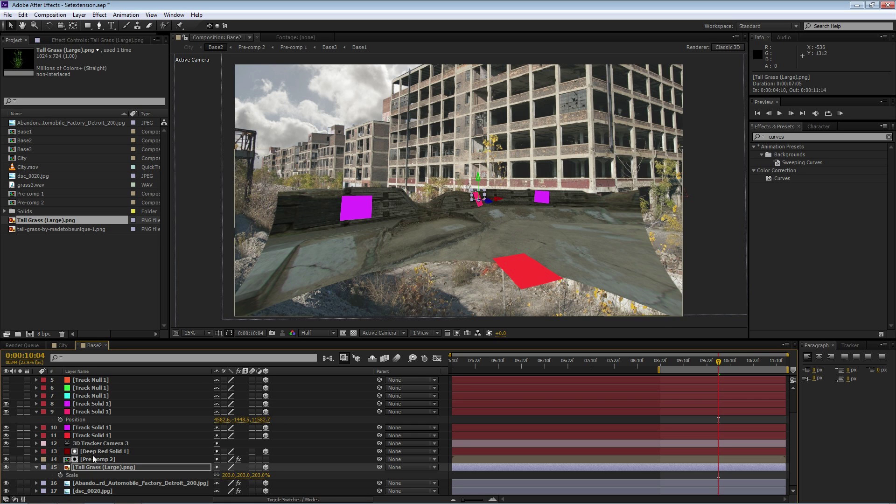
Move the Tall Grass layer into the dip of the wooden wall, at position -2416.9, -1048.9, 12381.5.
scroll(464, 269, "up", 2)
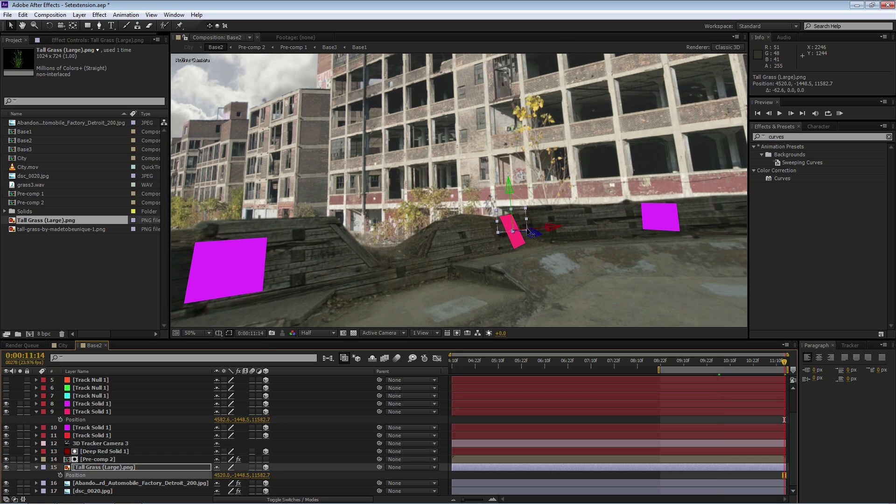
left_click_drag(402, 205, 403, 211)
left_click_drag(387, 249, 404, 250)
left_click(122, 471)
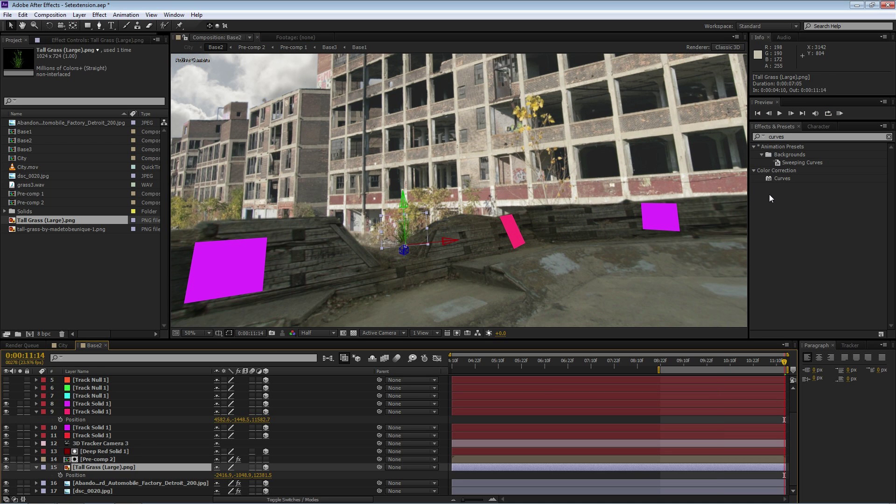
Add Hue/Saturation to the Tall Grass layer with Master Saturation -53 and Master Lightness 6.
left_click(788, 136)
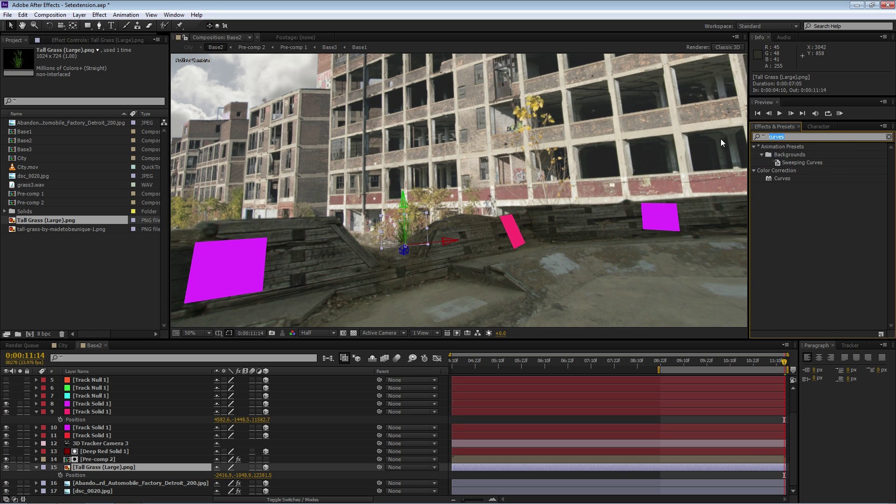
type("hue")
double_click(788, 187)
left_click_drag(88, 143, 55, 143)
left_click_drag(89, 163, 92, 163)
Add a Fast Blur with Blurriness 1.0 after Hue/Saturation on the Tall Grass layer, and deselect the layer.
left_click(787, 137)
type("fast")
left_click_drag(785, 234, 125, 257)
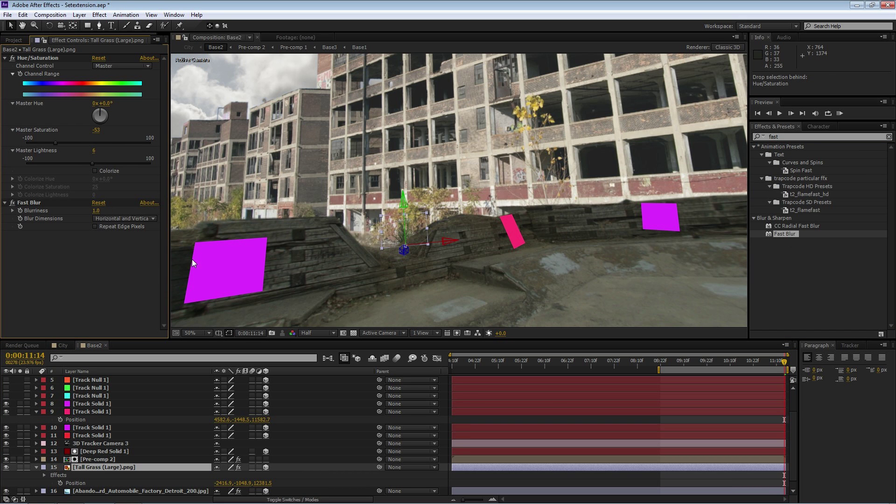
key("F2")
scroll(363, 231, "down", 2)
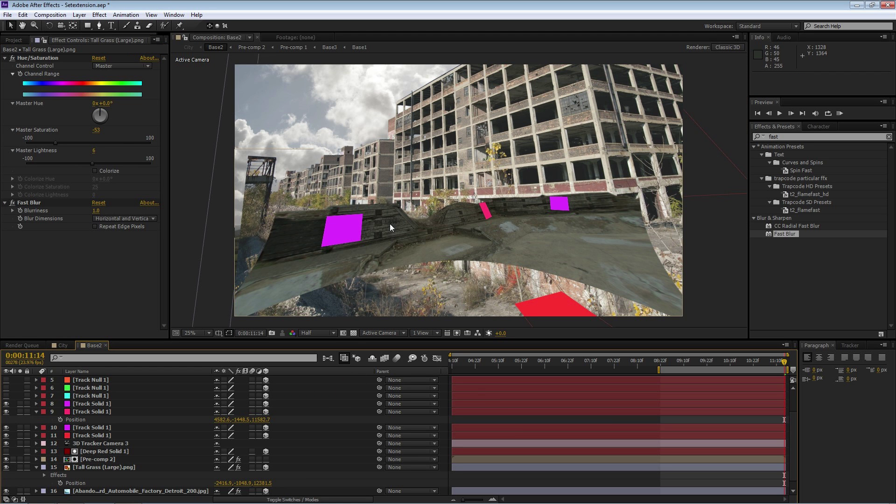
Reposition the duplicate Tall Grass (Large).png layer relative to the first grass clump.
scroll(352, 222, "up", 2)
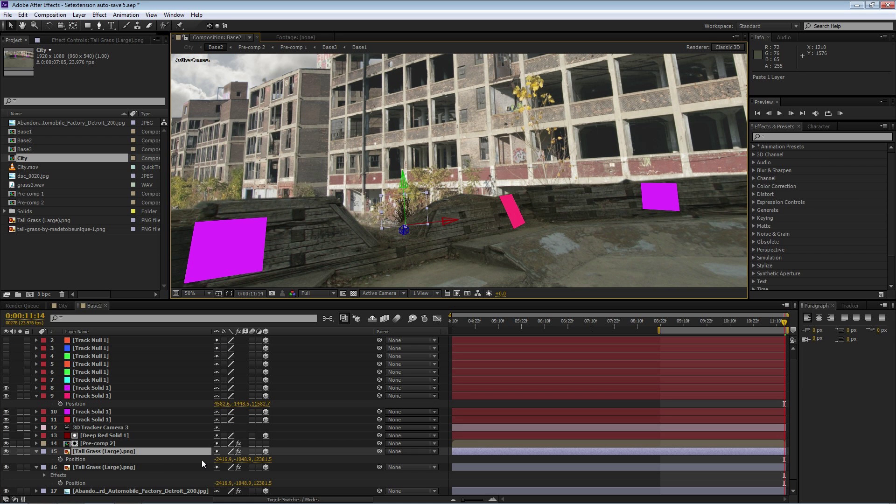
left_click_drag(243, 460, 400, 466)
left_click(97, 40)
left_click(89, 453)
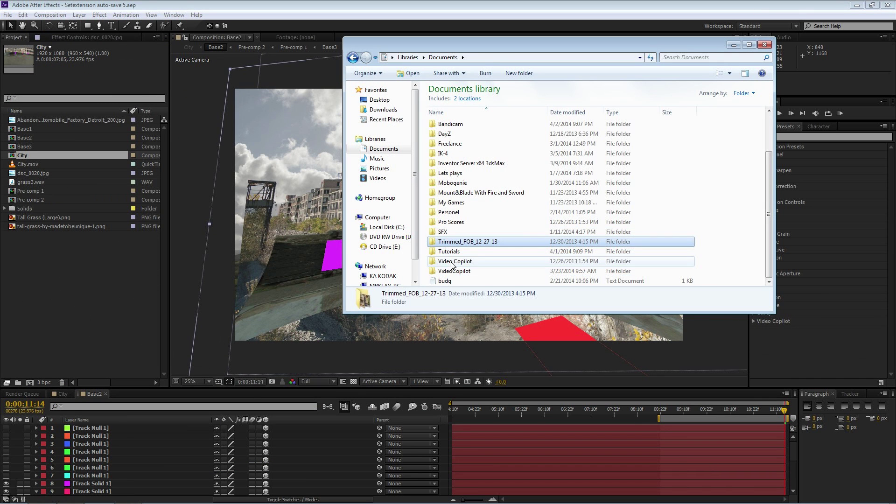
Import Dark_Smoke, Puffy_Smoke_01 and Puffy_Smoke_02 from the Action_Essentials_720p 14. Smoke folder in Video Copilot's Action Essentials 2.
double_click(451, 262)
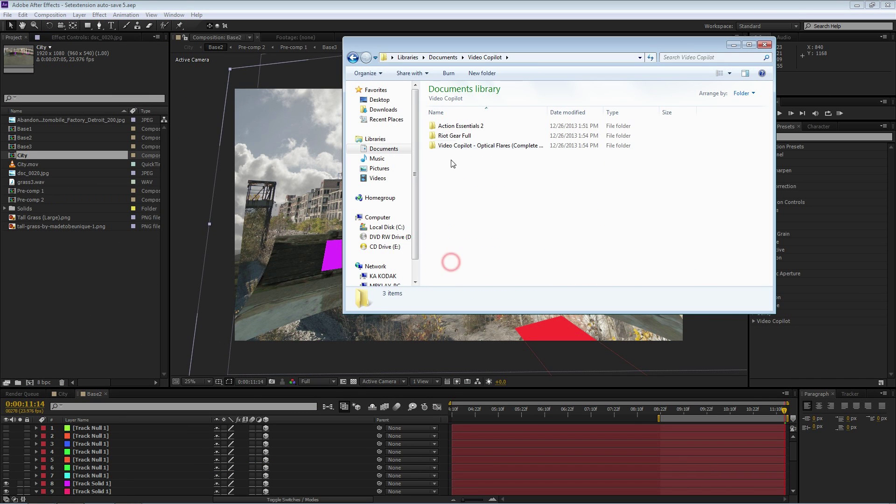
double_click(453, 126)
double_click(451, 126)
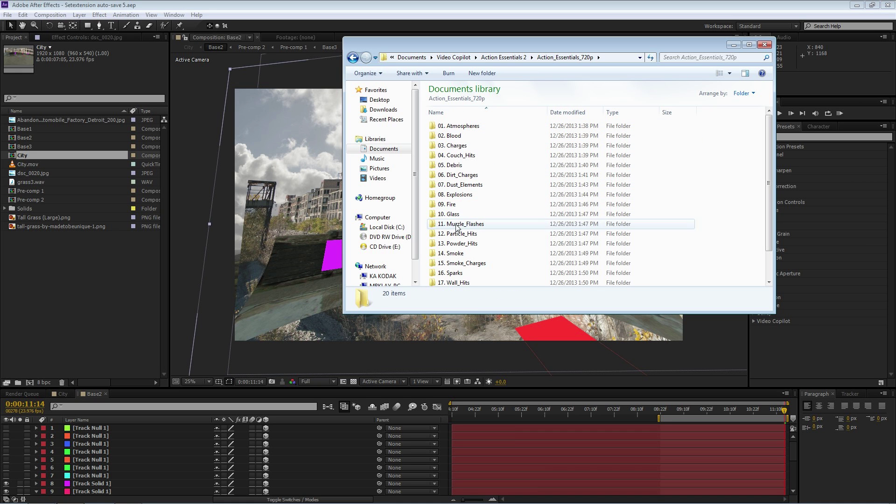
left_click(456, 255)
double_click(455, 254)
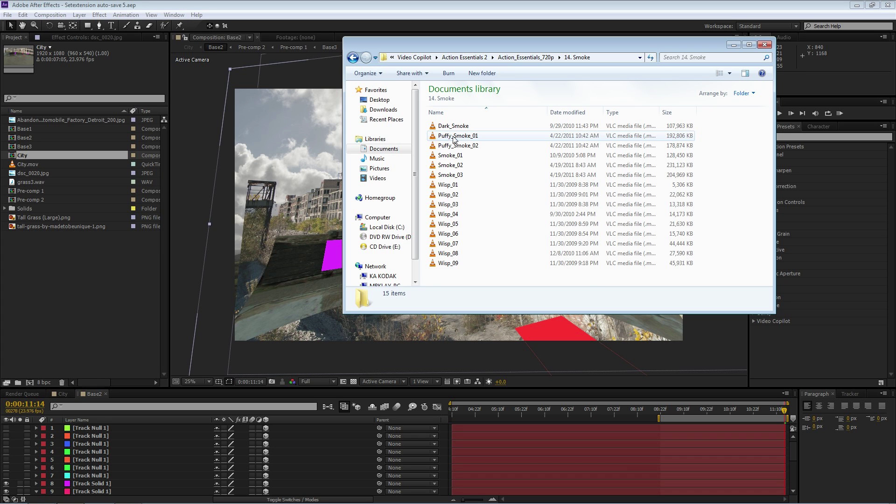
left_click(452, 126)
left_click(454, 146, "shift")
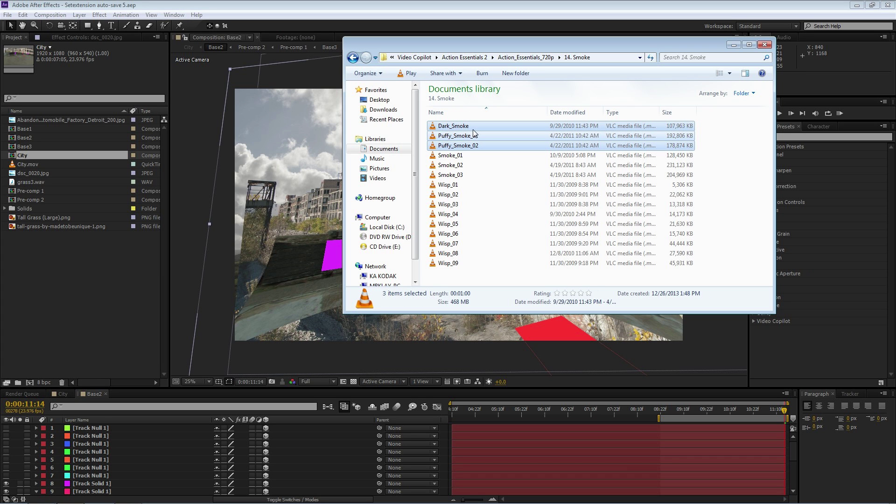
left_click_drag(463, 129, 60, 258)
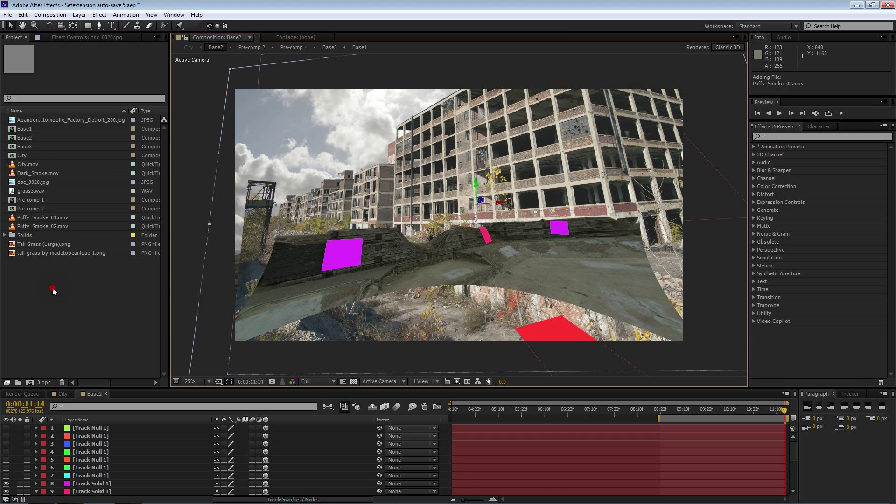
Add Dark_Smoke.mov to Base2 between the factory image and dsc_0020.jpg as a 3D layer scaled to 1614%.
left_click_drag(38, 172, 101, 485)
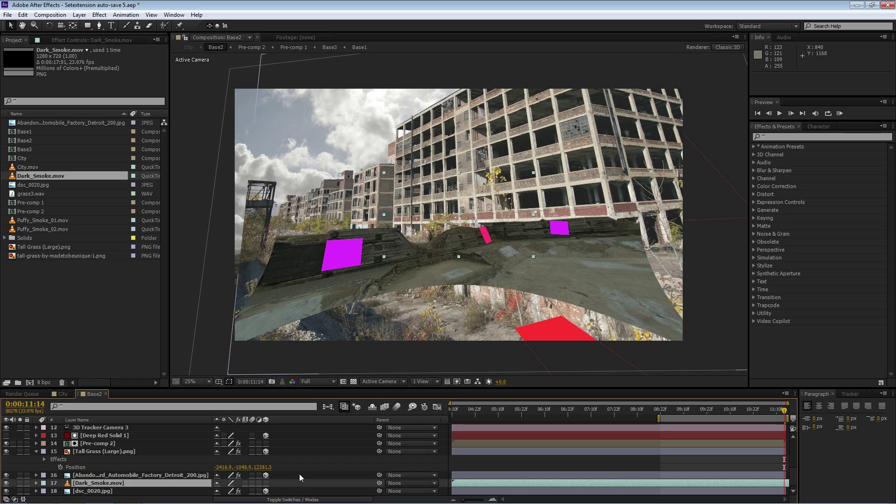
left_click(266, 483)
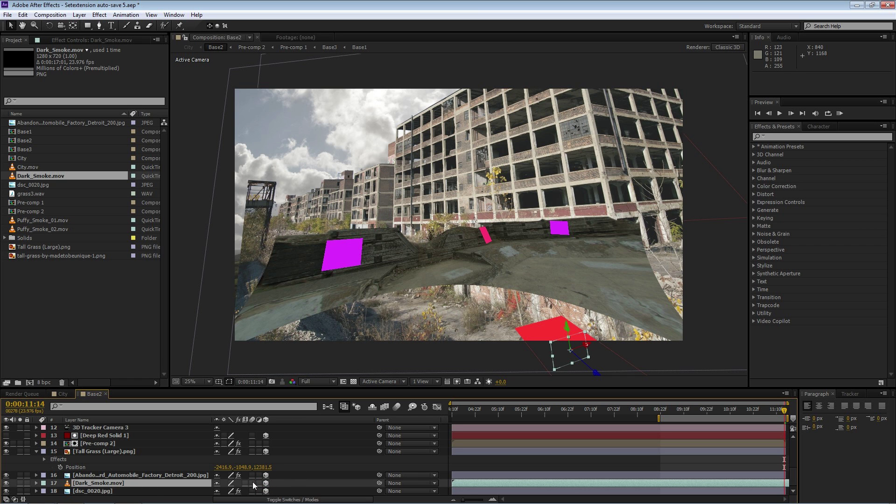
key("s")
left_click_drag(232, 491, 599, 495)
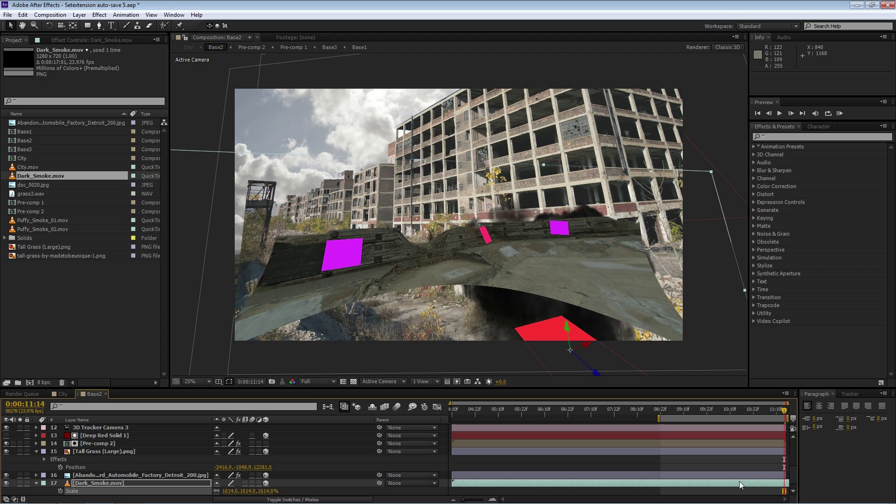
Slide the Dark_Smoke layer to start at 0:00:06:07 and set its Anchor Point to 640.0, 712.0, 0.0 at the smoke's base.
left_click_drag(740, 483, 509, 490)
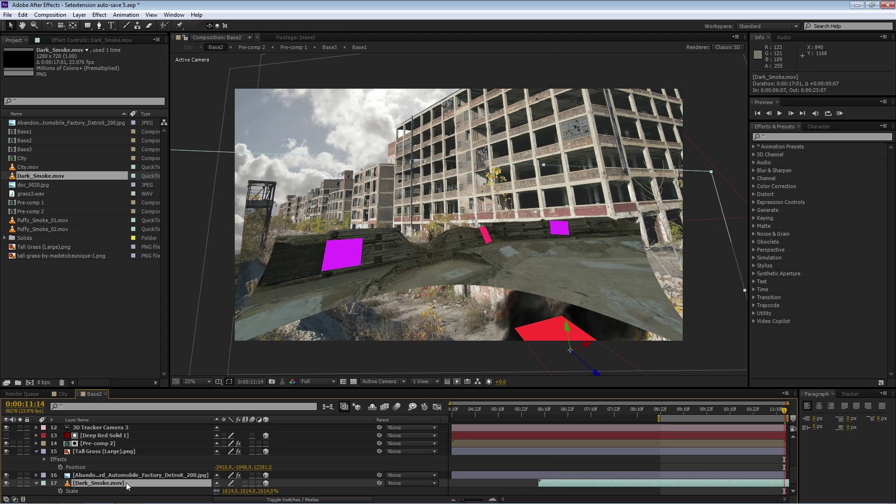
key("s")
key("a")
left_click_drag(235, 491, 404, 491)
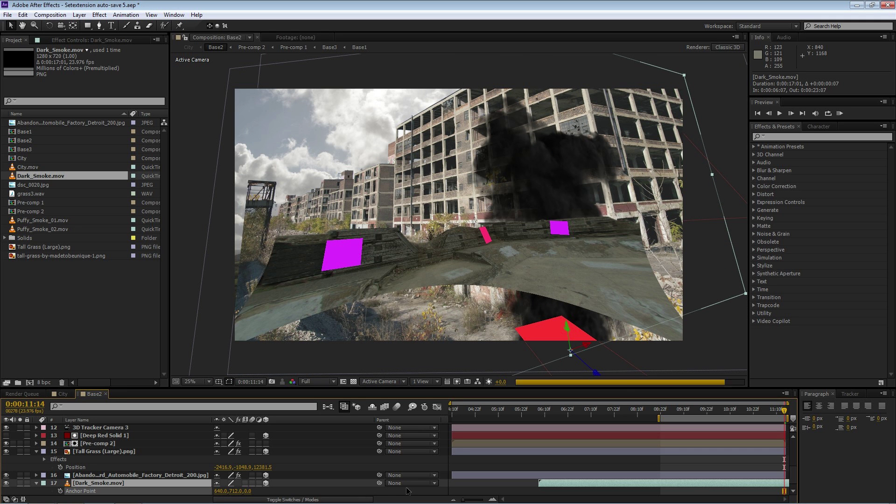
Copy the factory image layer's Position of 26982.1, -28924.0, 49959.2 onto the Dark_Smoke layer.
left_click(108, 476)
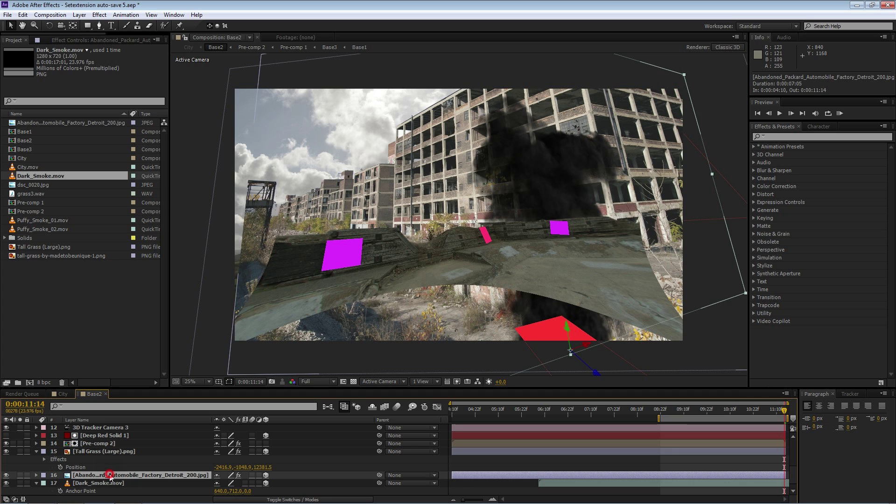
key("p")
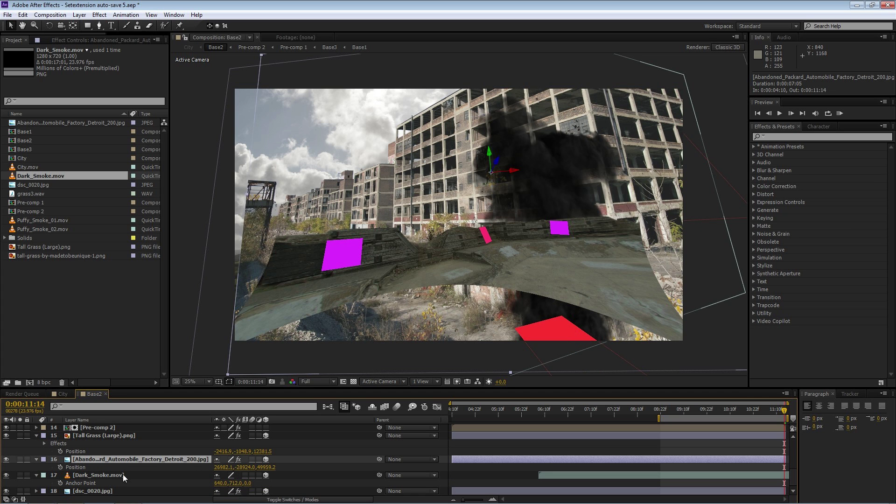
left_click(91, 468)
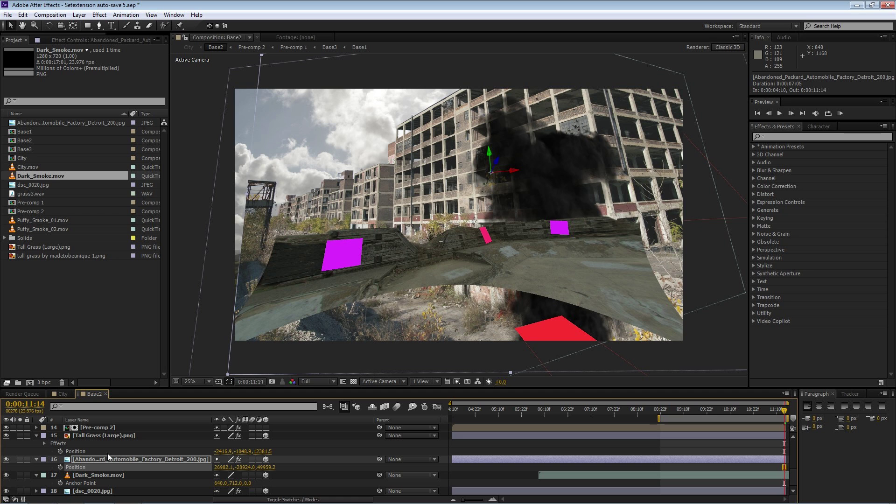
left_click(36, 460)
left_click(87, 475)
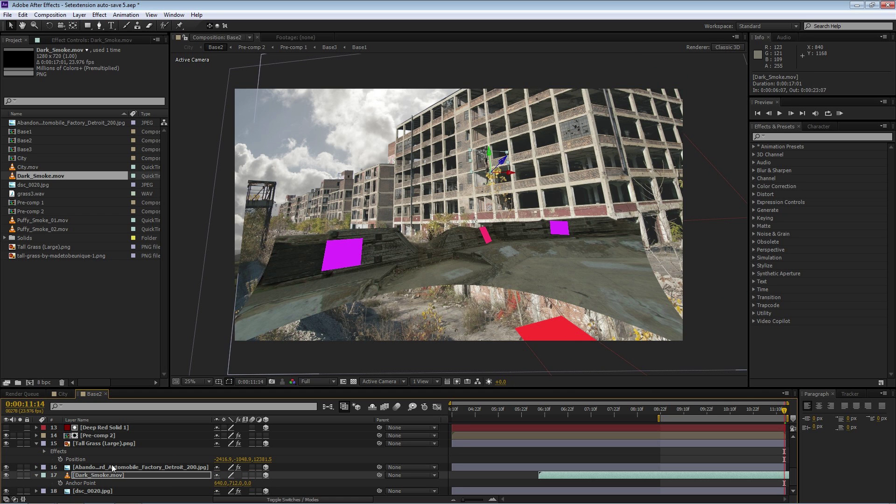
key("p")
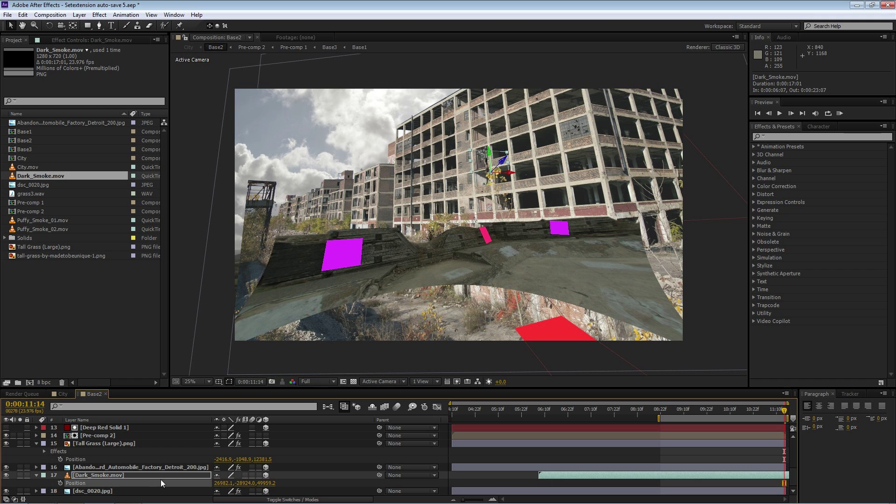
Push the Dark_Smoke layer farther back behind the factory, near position -17533.7, -28924.0, 76634.9, with a Y orientation of 353°.
left_click(259, 483)
left_click_drag(259, 483, 472, 455)
key("r")
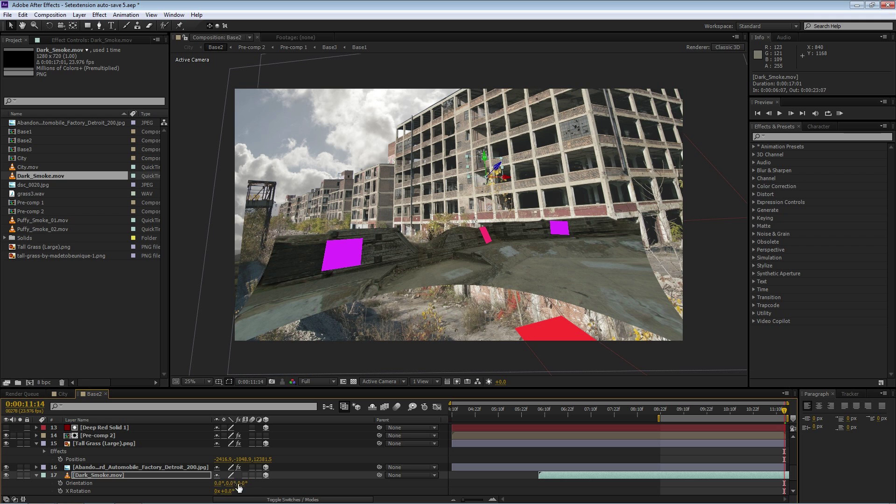
left_click_drag(230, 483, 242, 483)
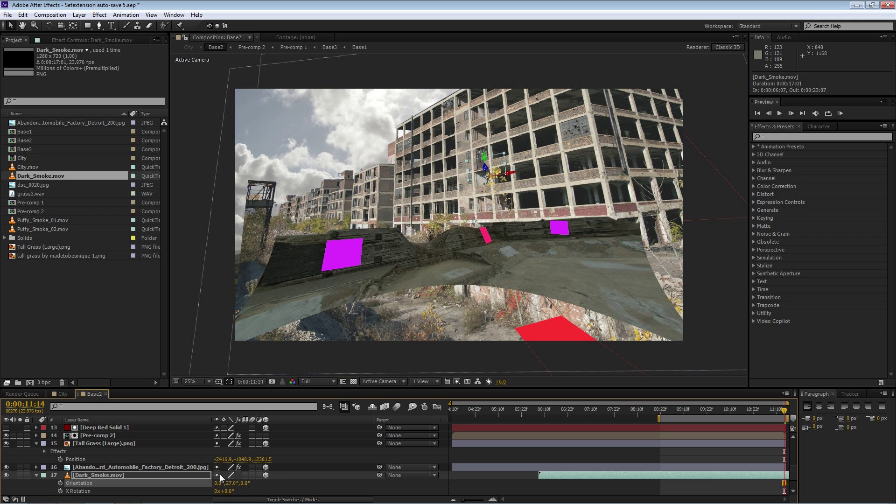
key("p")
left_click_drag(228, 486, 0, 430)
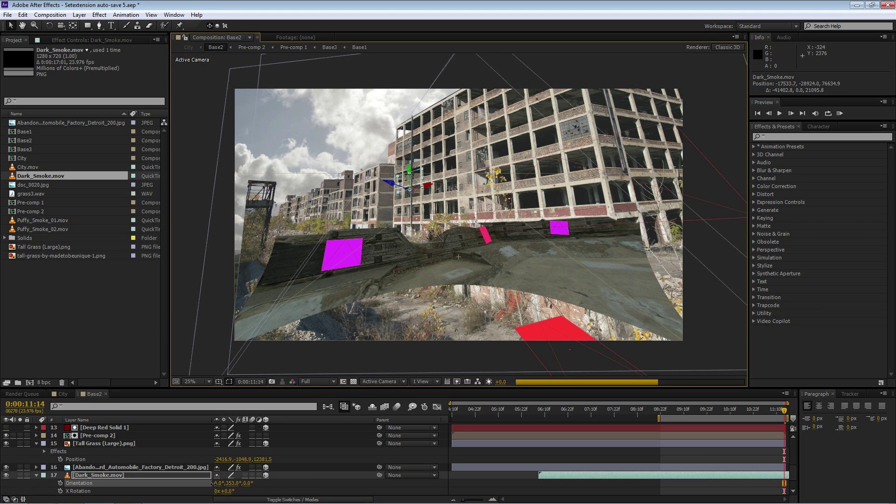
Shift the Dark_Smoke layer to position -39913.5, -28924.0, 77416.5 and scale it up to 6981%.
left_click(357, 475)
left_click(417, 188)
left_click(110, 475)
key("s")
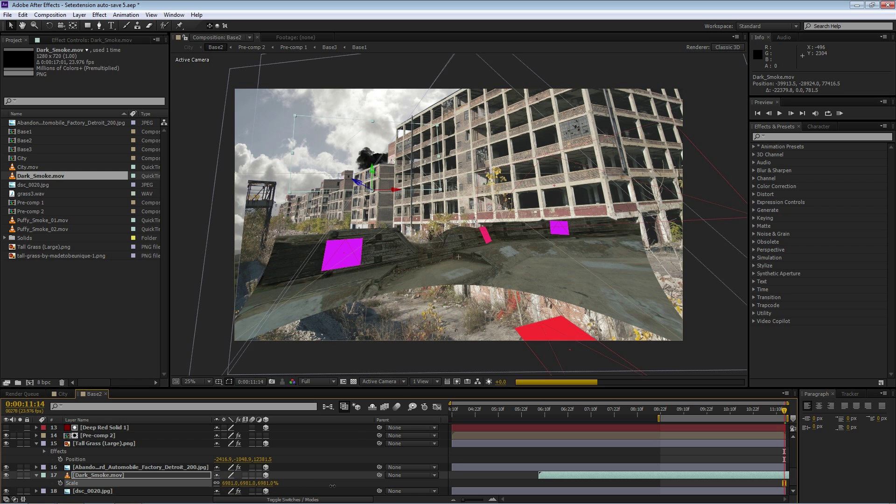
Place the Dark_Smoke plume above the distant factory buildings at position -50323.5, -27504.0, 77416.5.
key("p")
left_click_drag(171, 488, 9, 497)
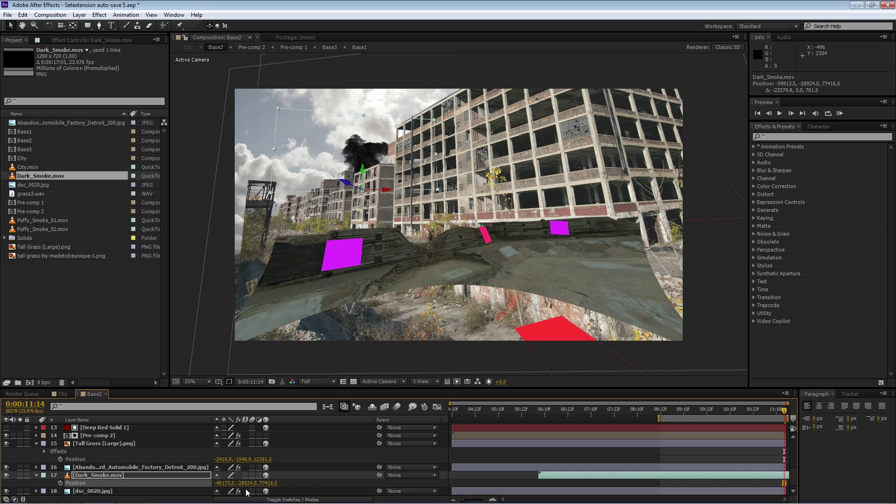
left_click_drag(195, 484, 4, 501)
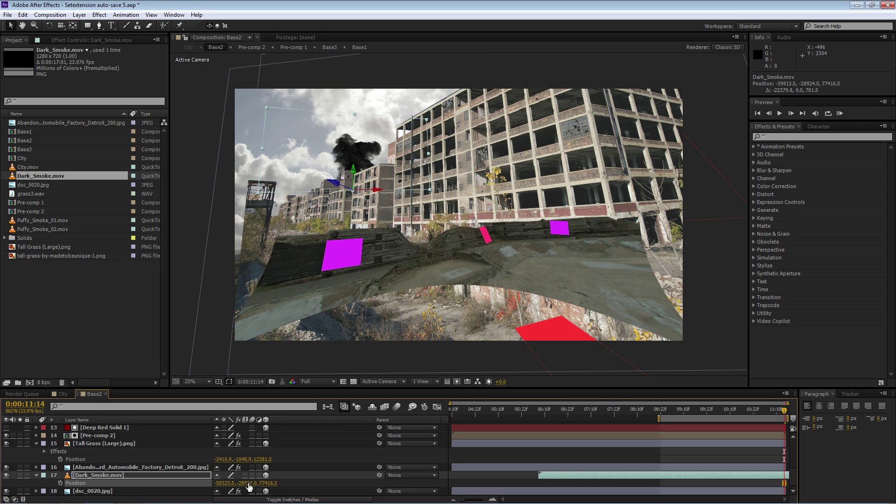
left_click_drag(247, 483, 314, 483)
Add Curves to the Dark_Smoke layer and raise the RGB black point by about a quarter to lighten the smoke.
left_click(788, 136)
type("curves")
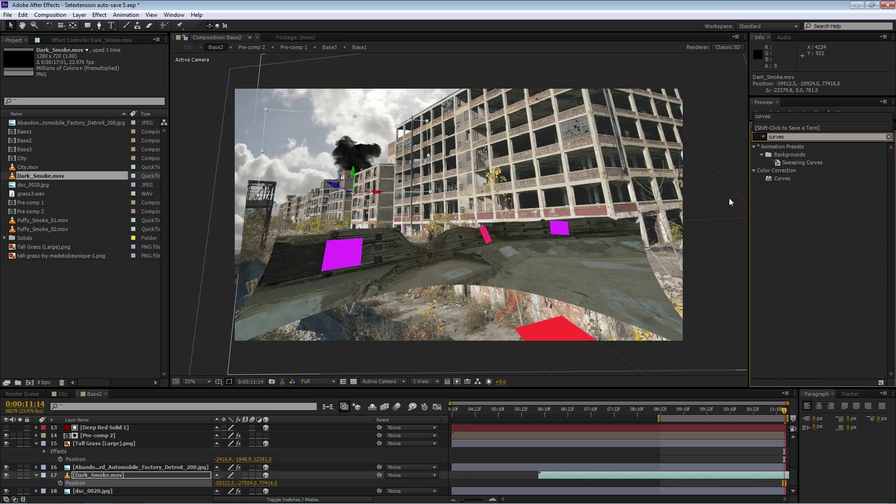
left_click_drag(782, 178, 96, 475)
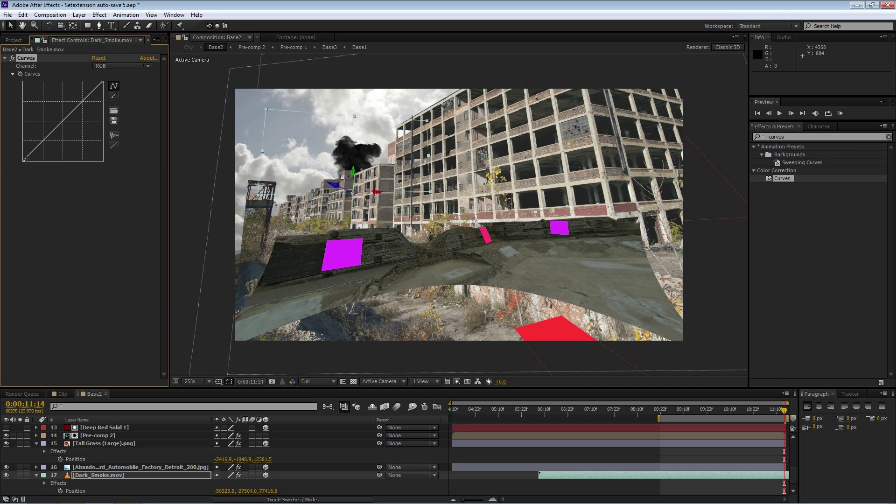
left_click_drag(24, 161, 16, 147)
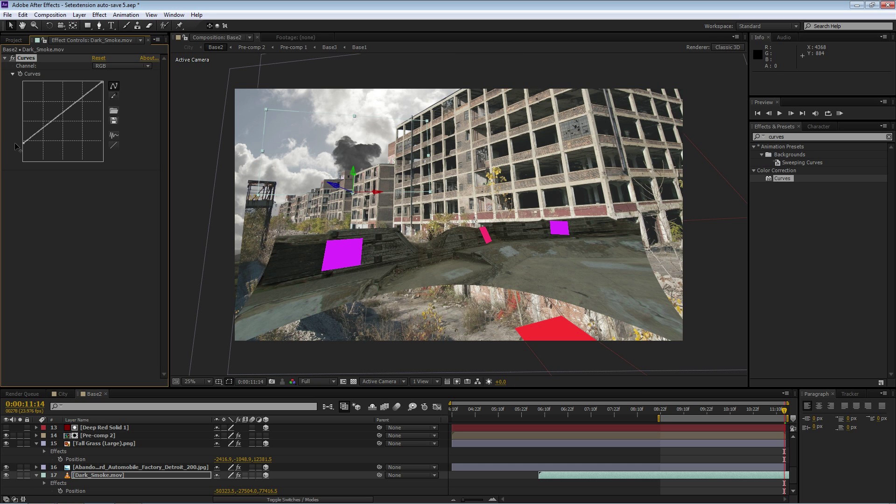
left_click(86, 263)
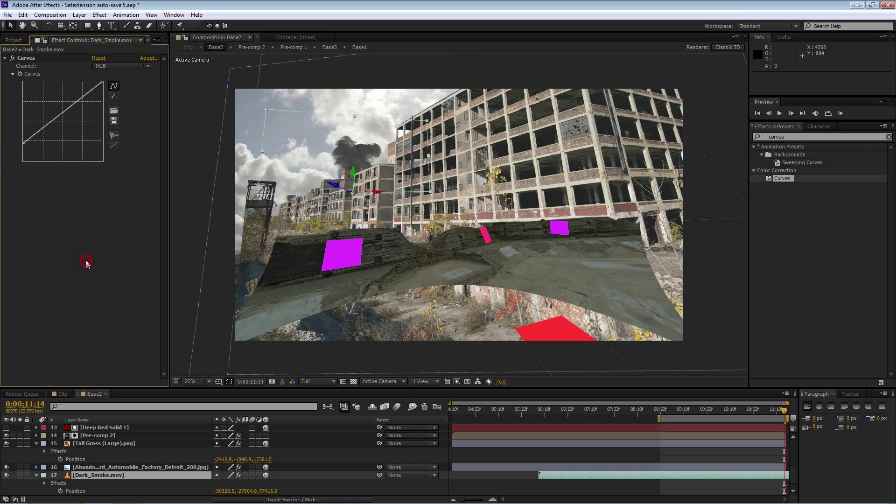
Add Puffy_Smoke_01.mov to Base2 directly below the Tall Grass (Large).png layer.
left_click(247, 284)
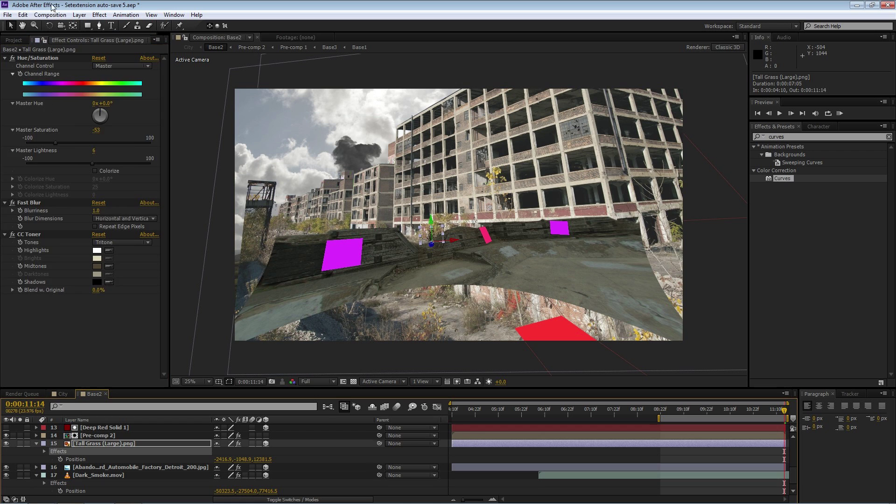
left_click(14, 40)
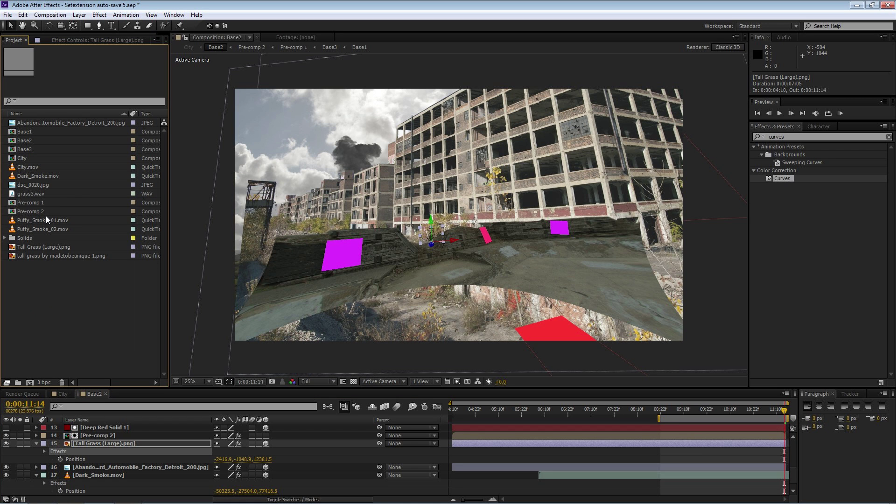
left_click(46, 219)
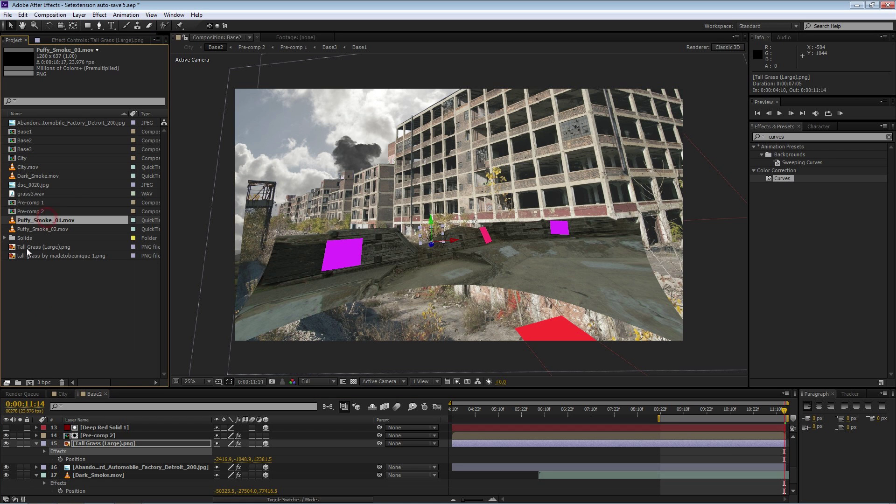
left_click(38, 228)
left_click(42, 221)
left_click_drag(40, 222, 108, 450)
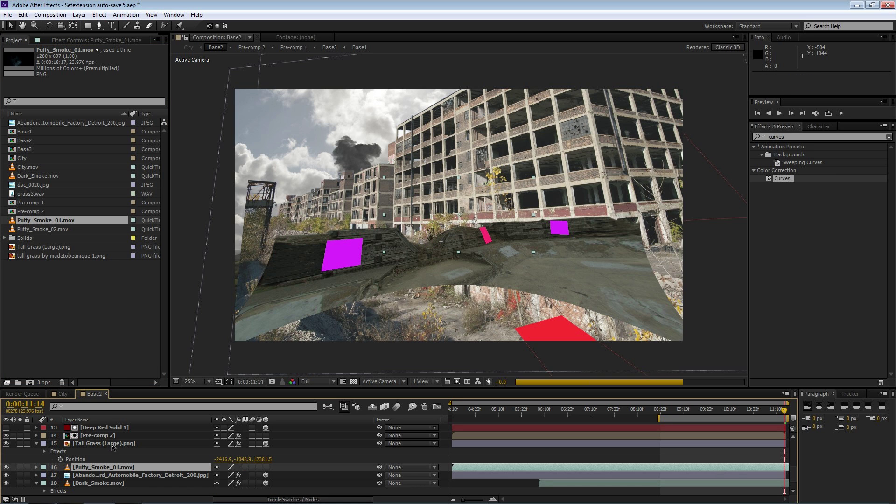
Copy the Position and Orientation values of the Tall Grass (Large).png layer and collapse its properties.
left_click(113, 443)
key("u")
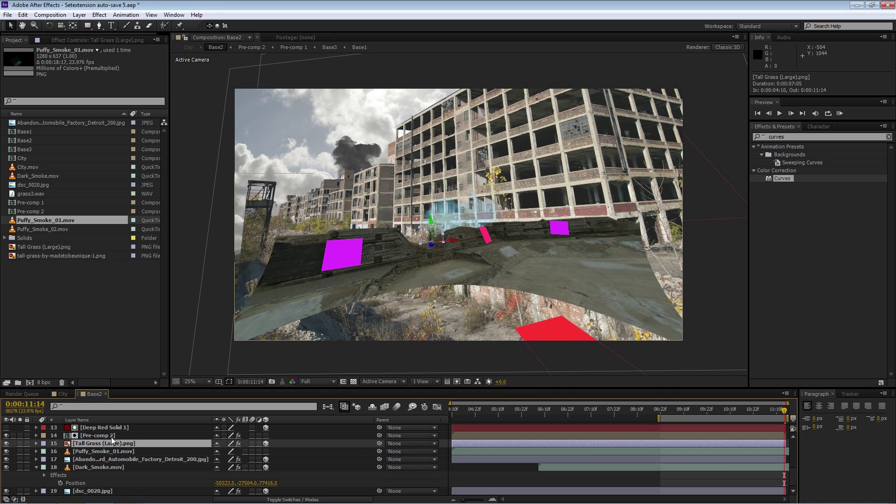
key("p")
key("shift+r")
scroll(140, 455, "down", 4)
scroll(133, 452, "up", 3)
left_click(89, 447)
left_click(90, 450, "shift")
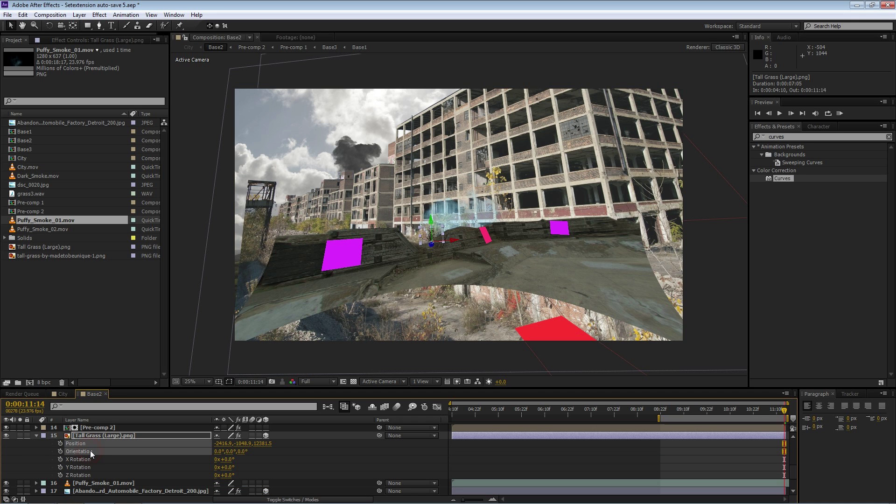
left_click(36, 435)
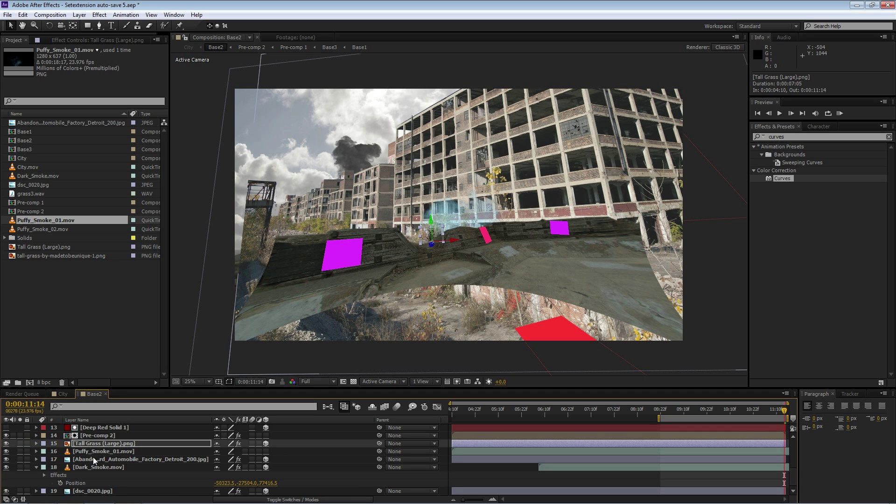
Make Puffy_Smoke_01 a 3D layer with the copied grass Position and Orientation, and scale it to 2144%.
left_click(100, 451)
left_click(266, 451)
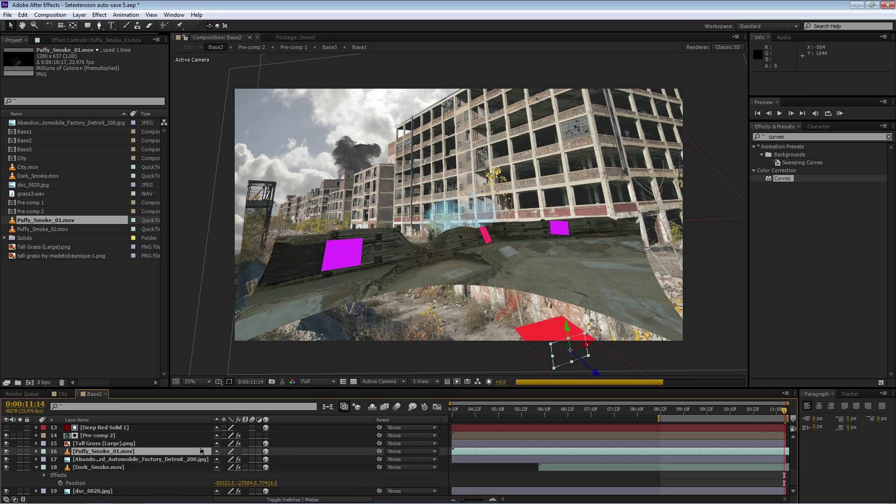
left_click(115, 451)
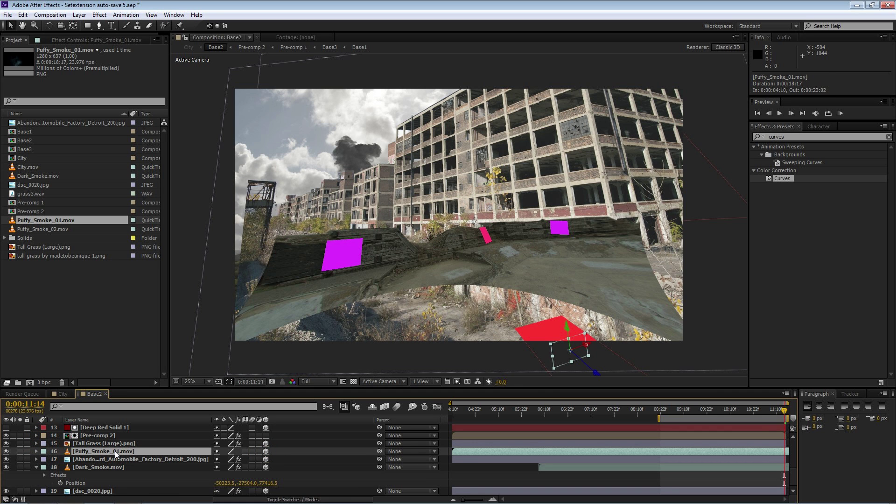
key("ctrl+v")
key("s")
left_click_drag(223, 462, 331, 462)
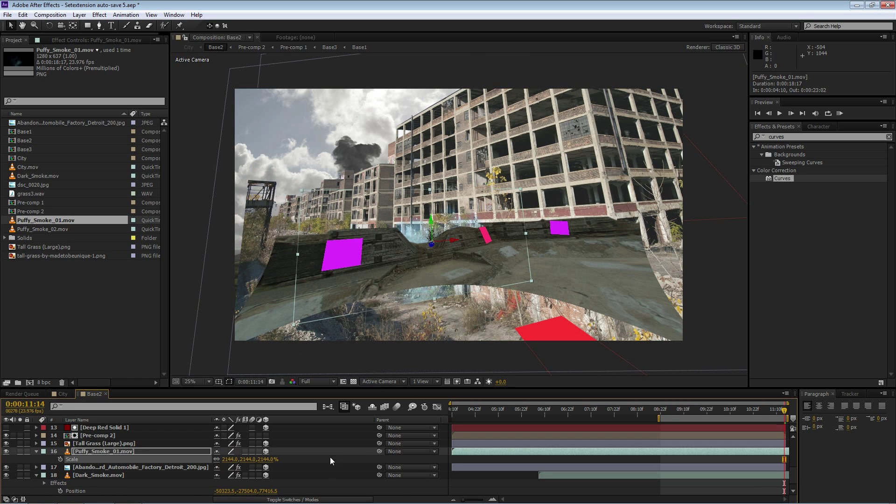
Push Puffy_Smoke_01 back behind the wall by setting its Position to about -10896.9, -3288.9, 22361.5.
key("p")
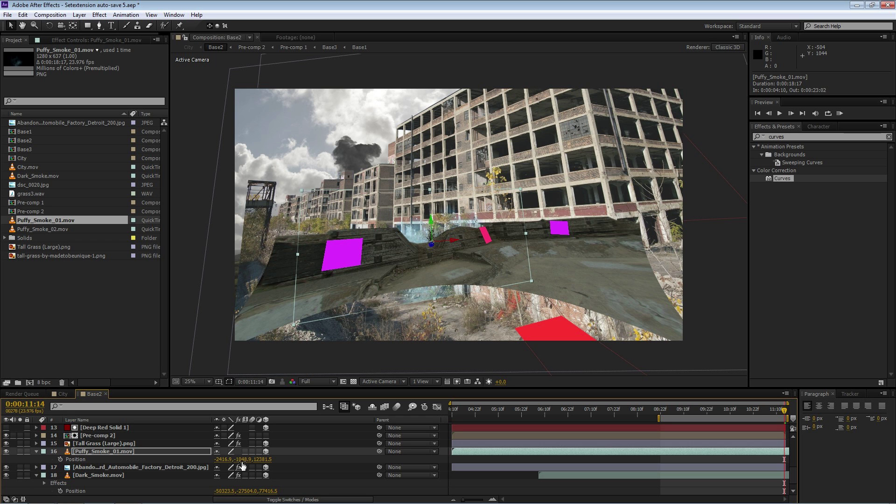
left_click_drag(260, 459, 726, 443)
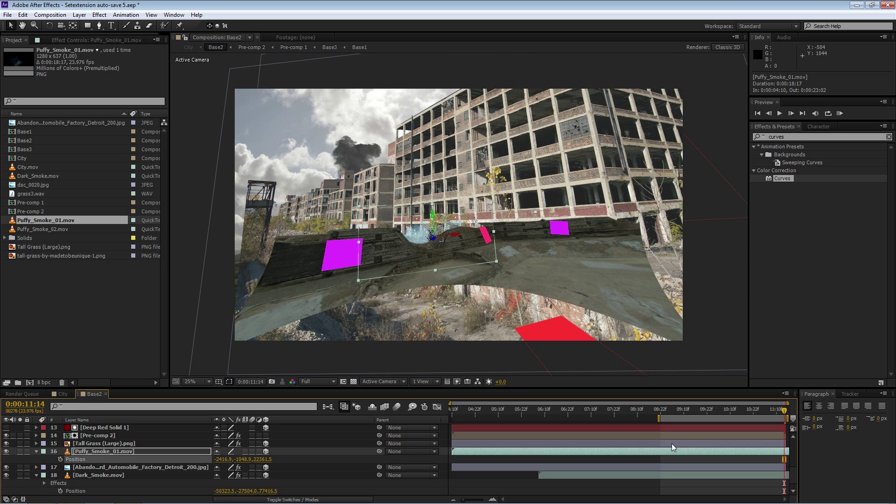
left_click_drag(225, 461, 1, 461)
left_click_drag(242, 459, 138, 459)
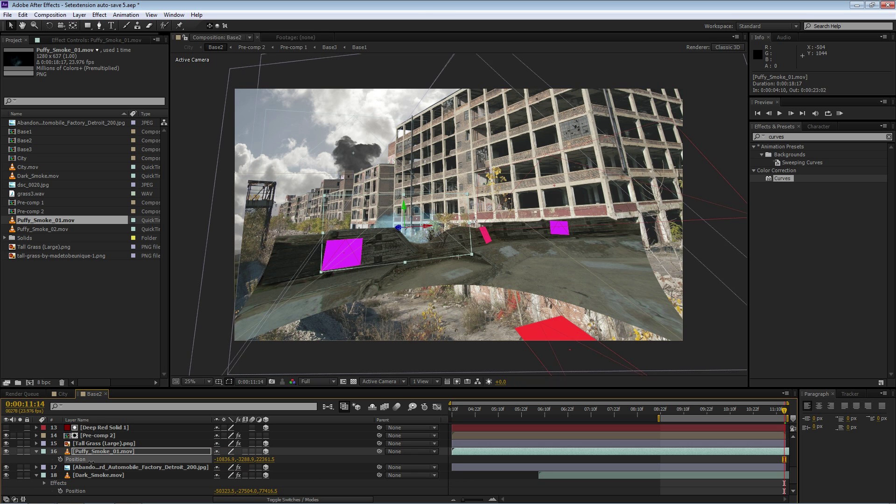
Apply CC Toner to Puffy_Smoke_01 and set its Midtones to a neutral light grey, about DCDCDB.
left_click(807, 137)
type("toner")
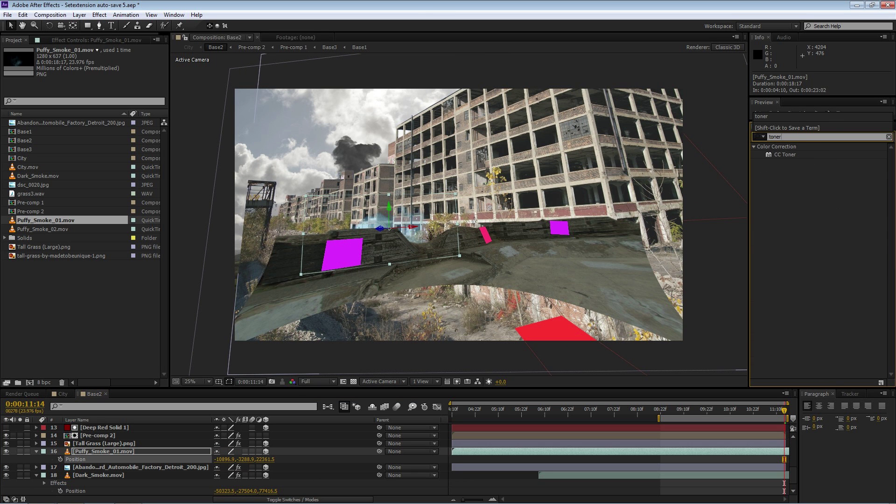
left_click_drag(788, 154, 116, 449)
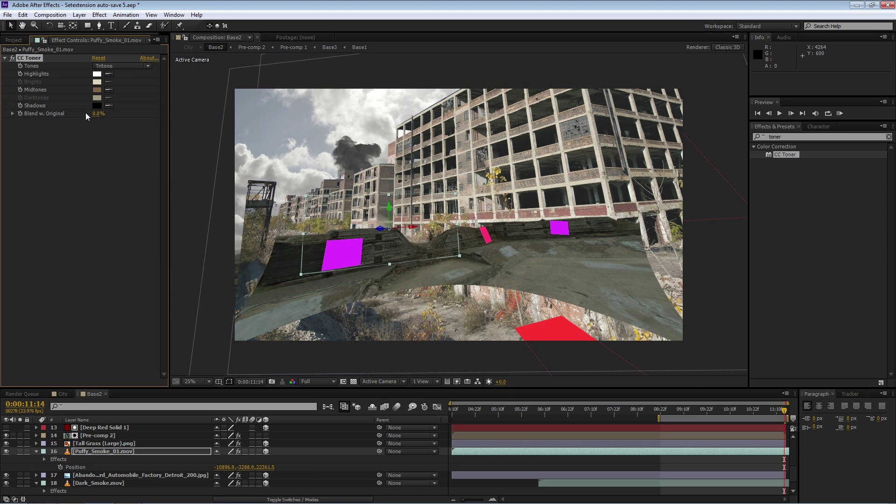
left_click(96, 90)
left_click_drag(286, 334, 275, 332)
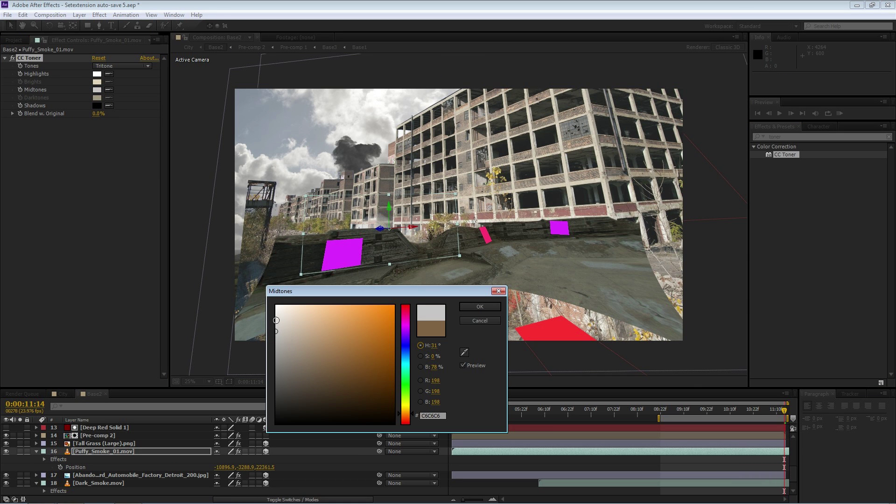
left_click(276, 321)
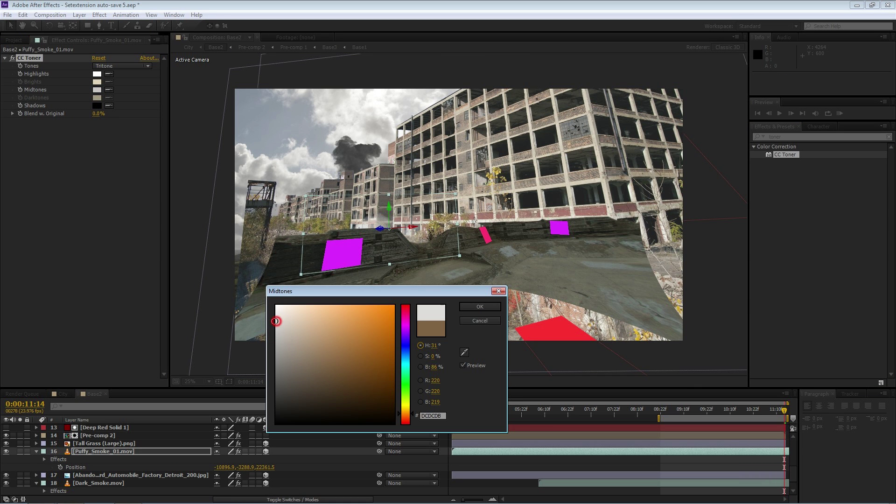
left_click(480, 307)
Scale the Puffy_Smoke_01 layer to 2419% and deselect it.
key("s")
left_click_drag(226, 461, 354, 457)
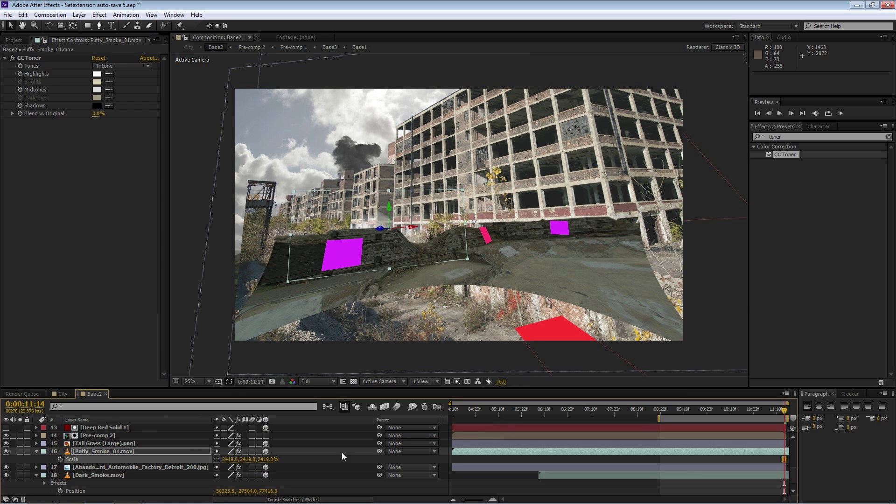
left_click(335, 458)
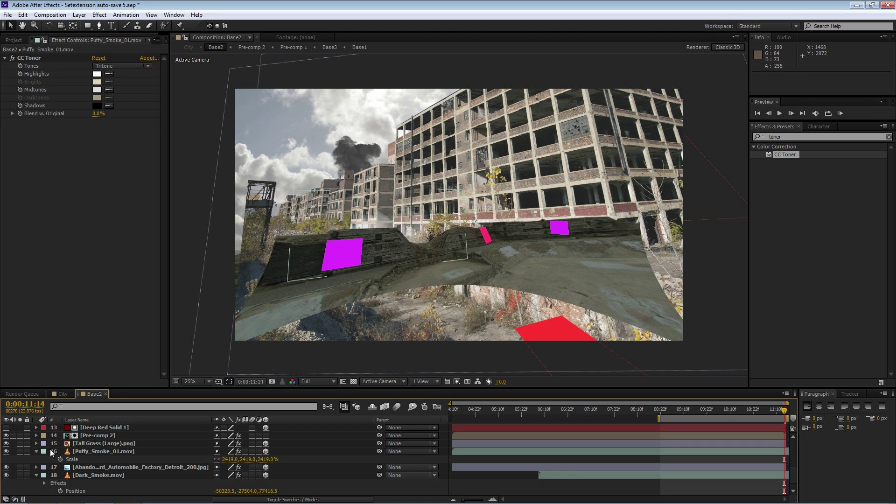
Hide the visible Track Solid layers in Base2 and preview the City composition.
scroll(49, 449, "up", 3)
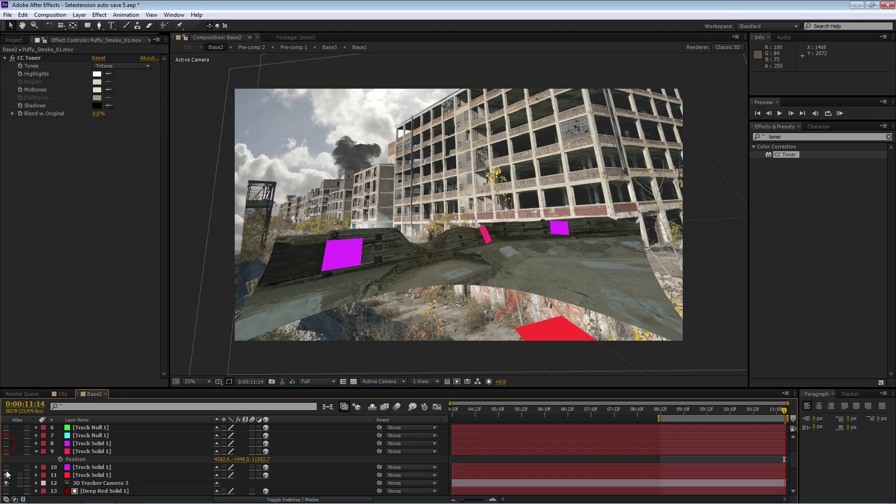
left_click(58, 394)
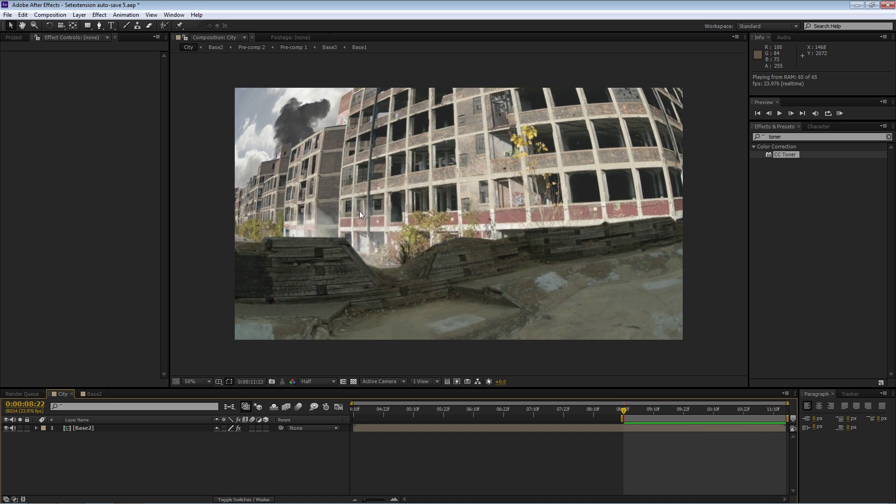
key("space")
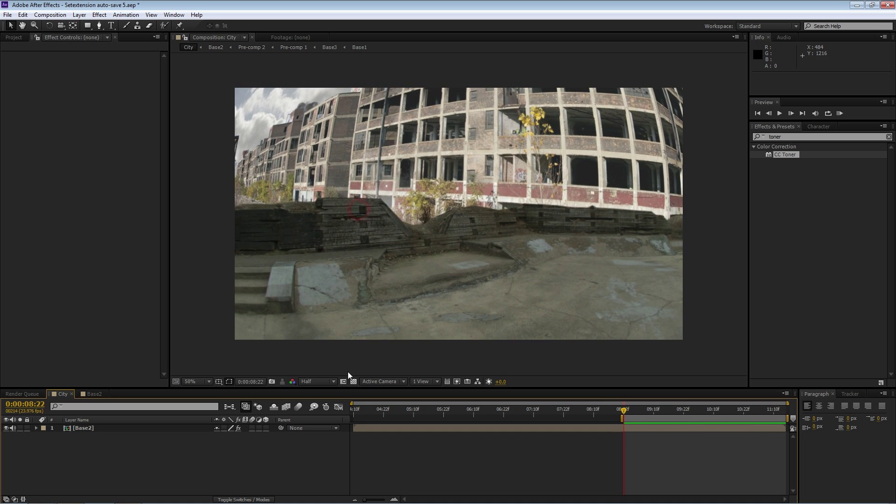
In Base2, set the Position of the Tall Grass (Large).png layer to about -2416.9, -839.9, 12381.5.
left_click(91, 394)
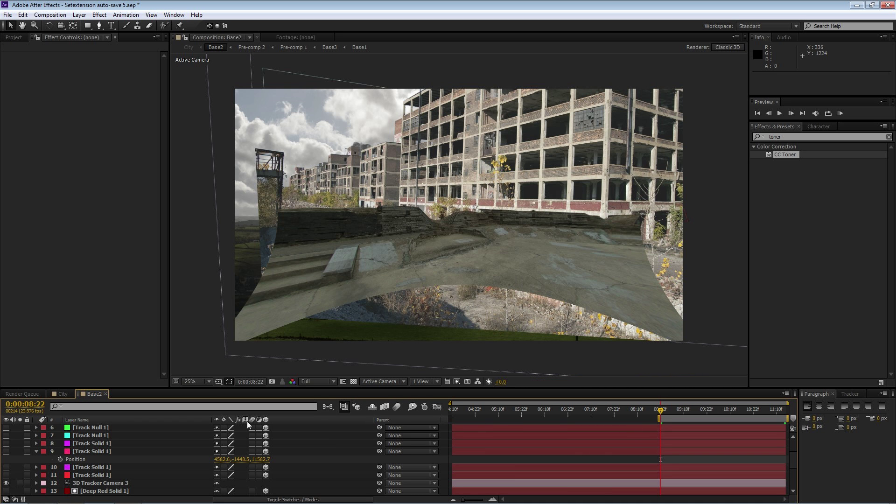
left_click_drag(190, 387, 191, 338)
left_click(87, 458)
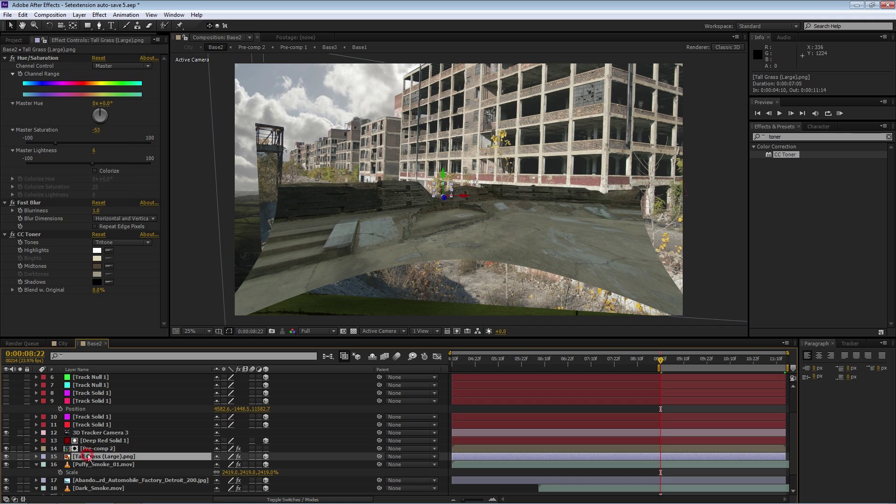
key("p")
left_click_drag(240, 468, 345, 469)
scroll(544, 240, "up", 2)
scroll(543, 241, "up", 1)
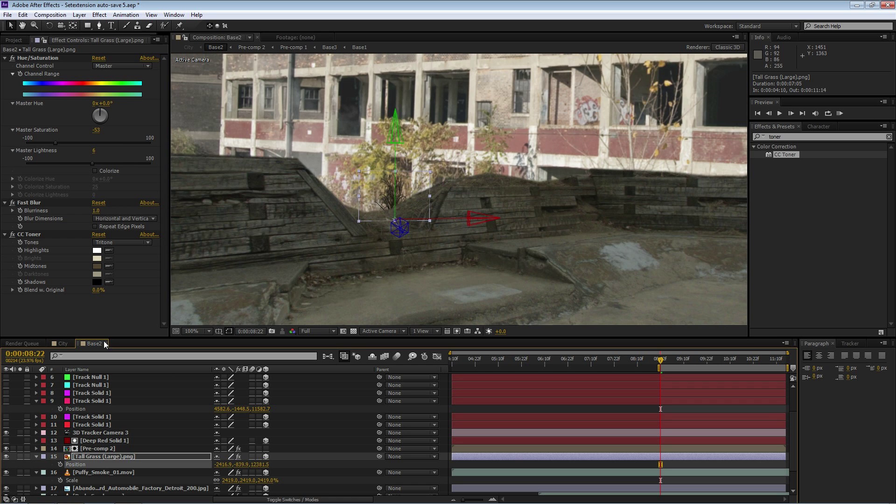
Set the Fast Blur Blurriness of the Tall Grass (Large).png layer to 11.
left_click(95, 210)
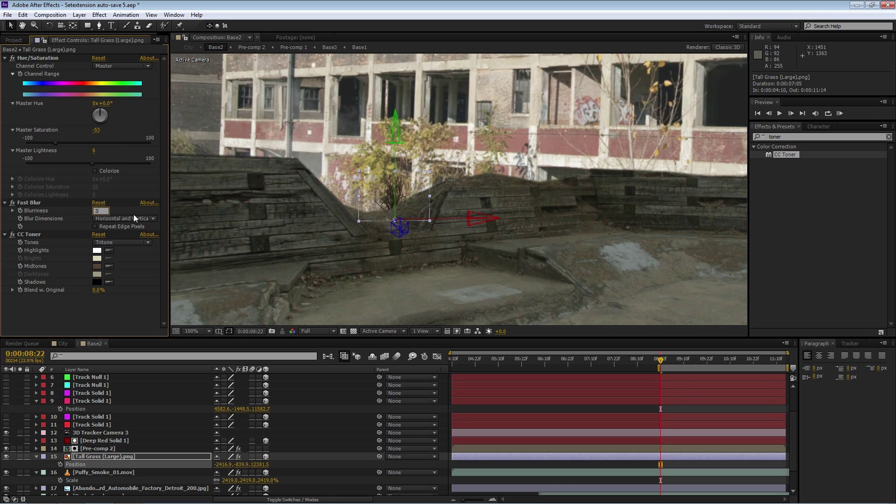
type("3")
key("Return")
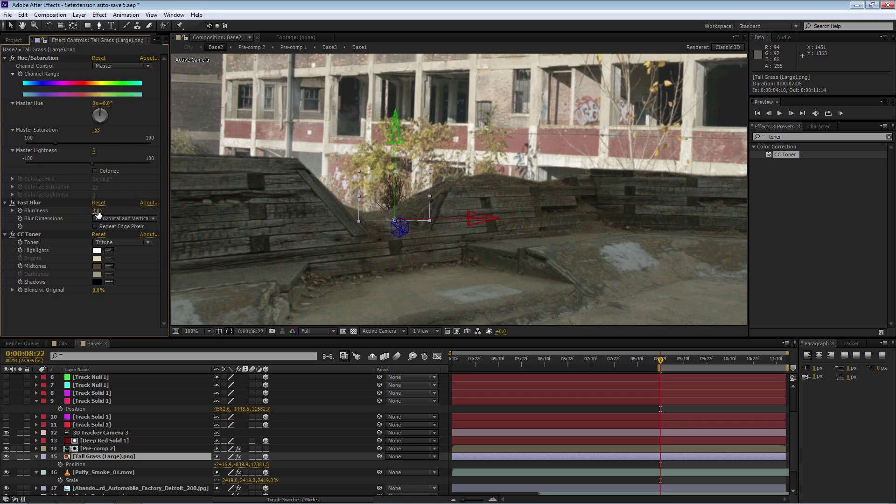
left_click_drag(96, 210, 111, 213)
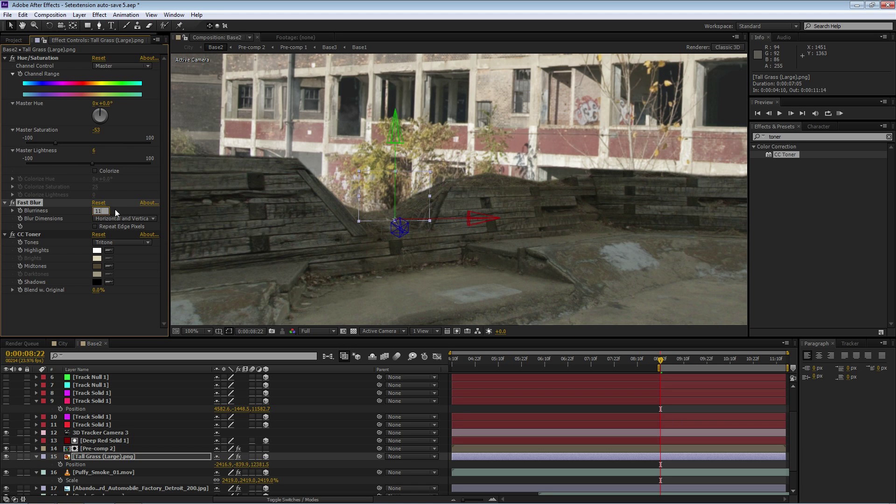
left_click(109, 210)
type("11")
key("Return")
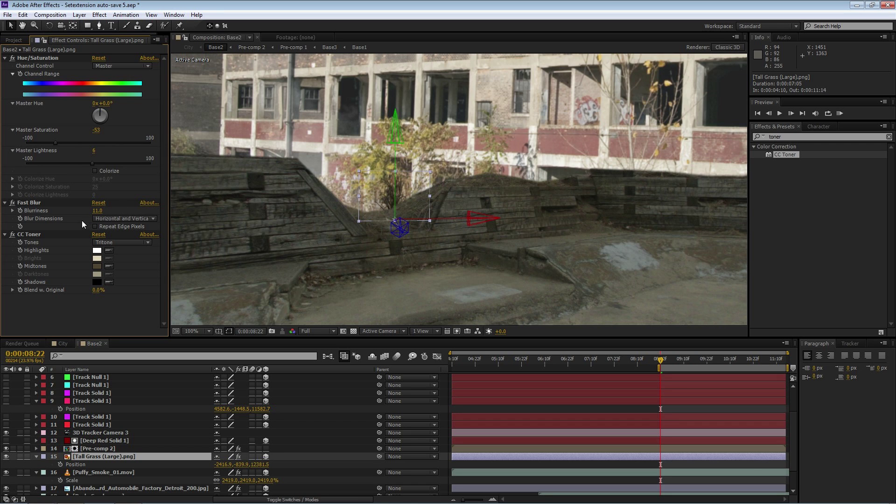
Duplicate the Tall Grass (Large).png layer and shift the copy along the gap in the wall.
key("ctrl+c")
key("ctrl+v")
key("p")
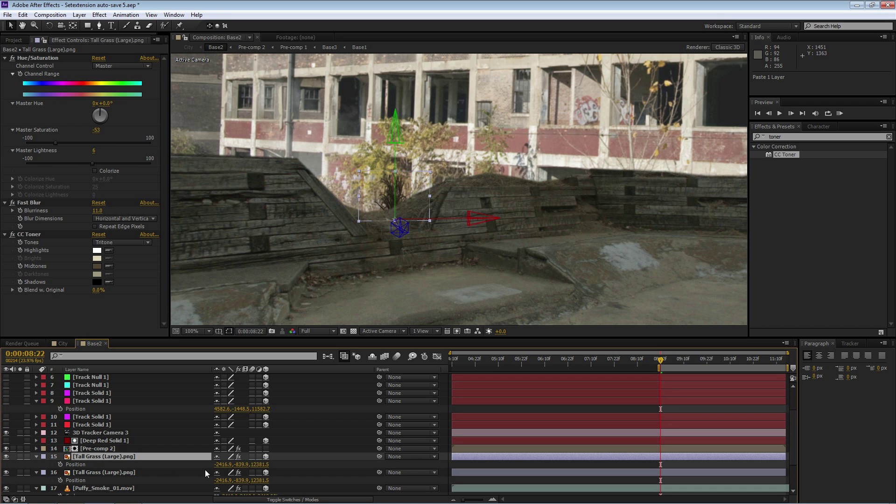
left_click_drag(219, 465, 270, 465)
Duplicate the Tall Grass (Large).png layer once more and set the new copy's Scale to -326 to mirror it.
key("ctrl+d")
key("p")
key("s")
left_click(227, 464)
type("-326")
left_click(120, 478)
Edit the CC Toner Midtones colour of the Tall Grass (Large).png copy.
left_click(104, 456)
left_click(97, 266)
left_click(481, 306)
Stagger the grass across the wall gap, placing the middle Tall Grass (Large).png layer at about -2777.9, -193.9, 12805.5.
key("p")
left_click(103, 488)
left_click_drag(222, 464, 260, 448)
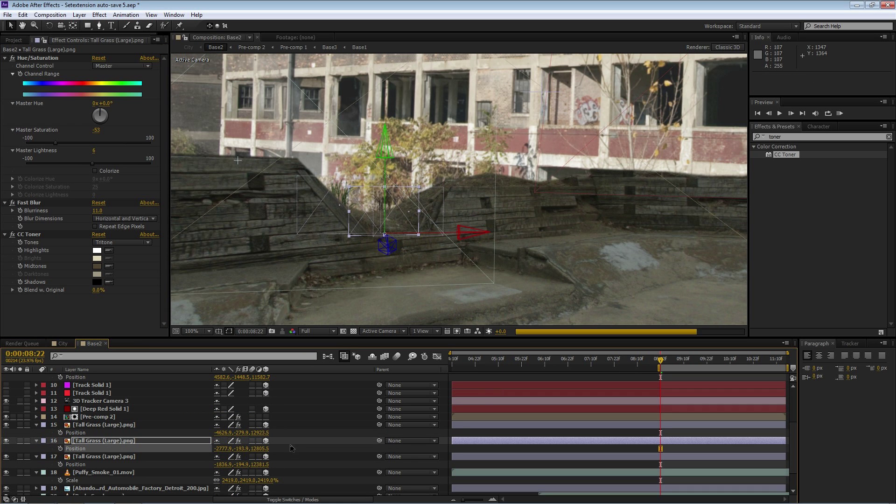
left_click(295, 447)
Collapse the properties of the three Tall Grass (Large).png layers, Puffy_Smoke_01 and Dark_Smoke.
left_click(37, 424)
left_click(36, 432)
left_click(36, 440)
left_click(37, 449)
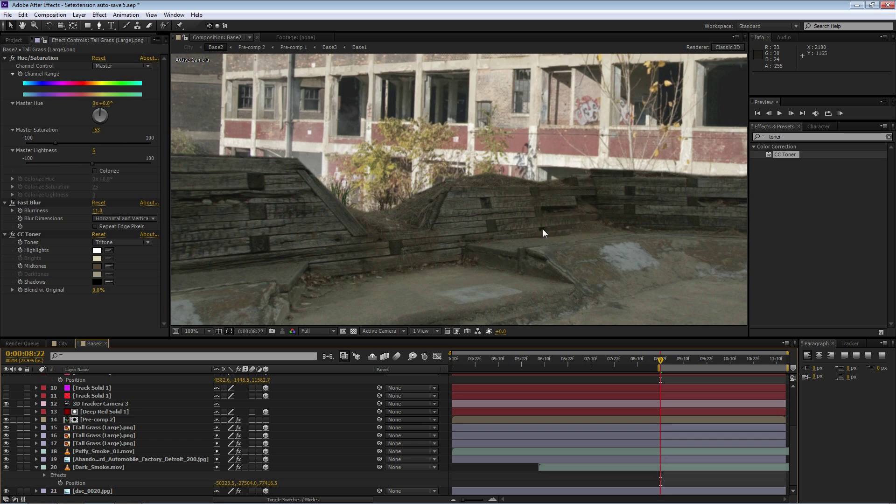
scroll(475, 262, "down", 2)
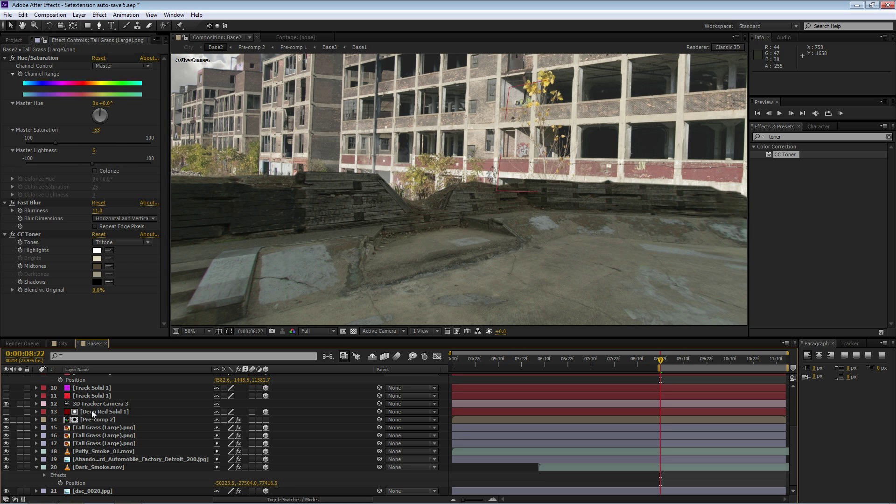
left_click(107, 452)
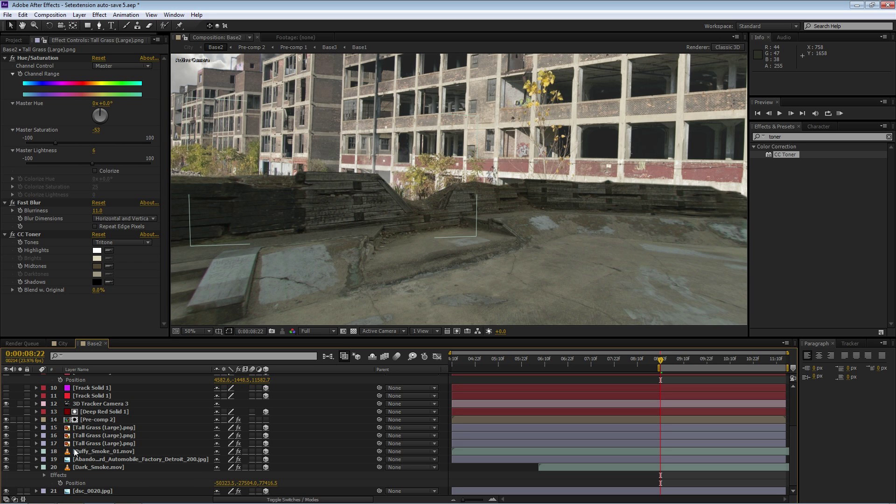
left_click(36, 467)
Compare the hidden Track Solid 1 layers, leaving only the magenta one in layer 8 visible and selected.
left_click(91, 397)
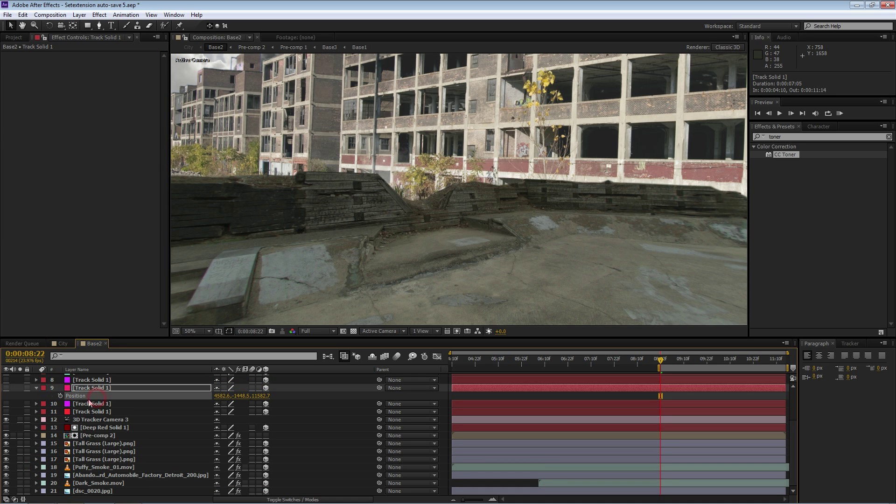
left_click(6, 388)
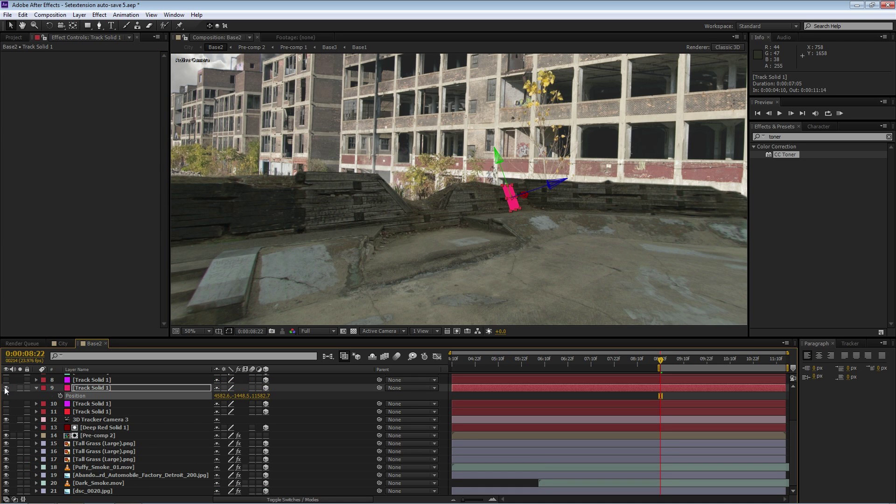
left_click(6, 389)
left_click(6, 380)
left_click(83, 380)
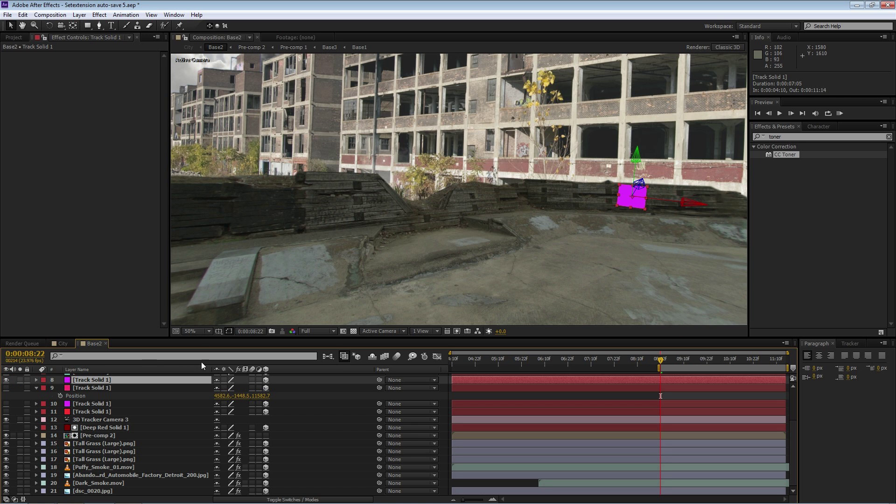
Duplicate the visible magenta Track Solid 1, scale the copy to 1039% and reveal its Opacity.
scroll(131, 392, "up", 3)
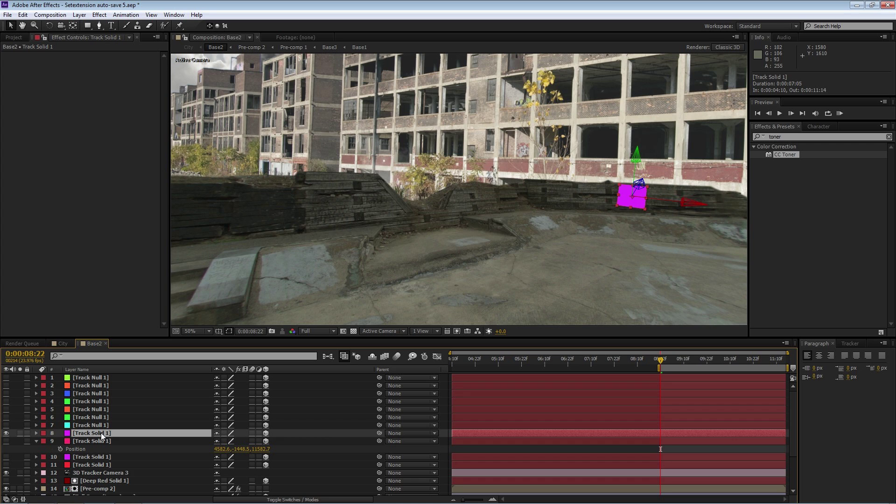
key("ctrl+v")
key("s")
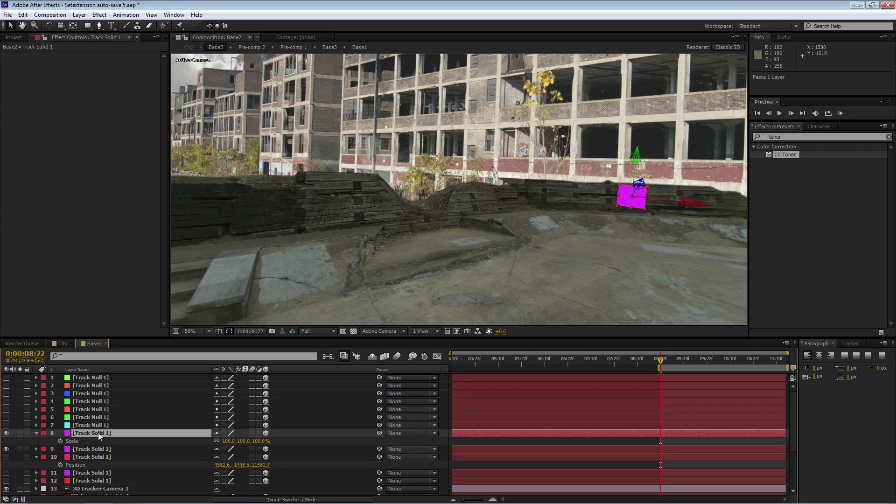
left_click_drag(232, 443, 290, 443)
left_click(98, 433)
key("shift+t")
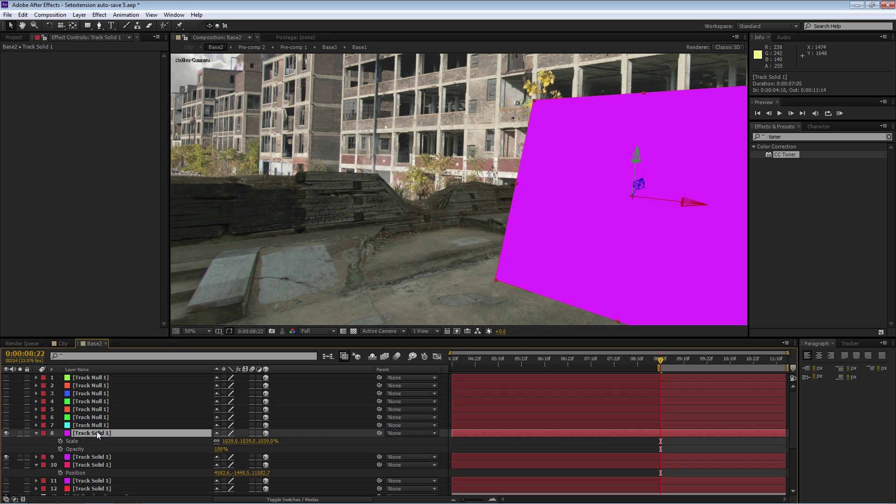
Recolour the enlarged track solid copy as a new solid in pale yellow-green, about E6F789.
key("ctrl+shift+y")
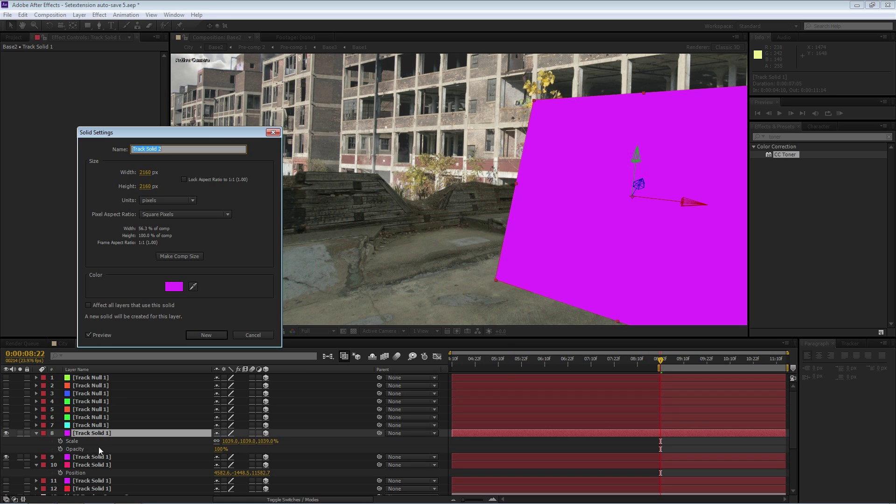
left_click(173, 286)
mouse_move(404, 401)
left_mouse_down()
mouse_move(405, 385)
mouse_move(406, 404)
left_mouse_up()
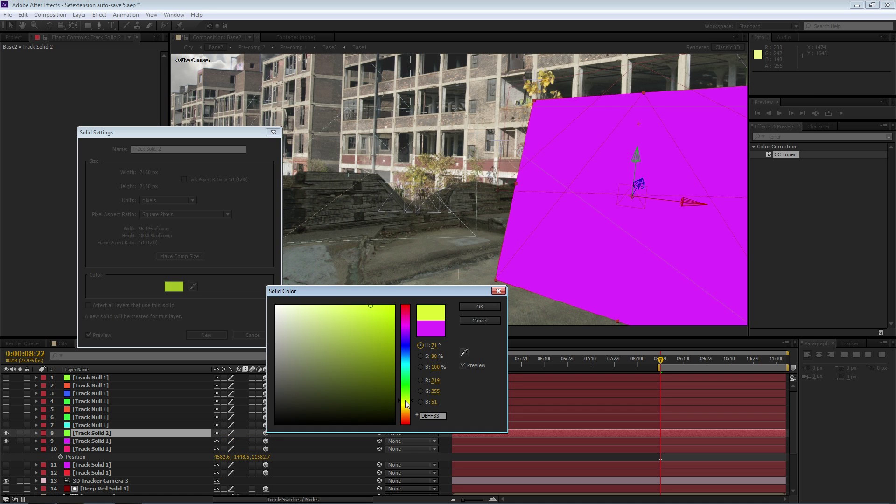
left_click_drag(340, 309, 324, 306)
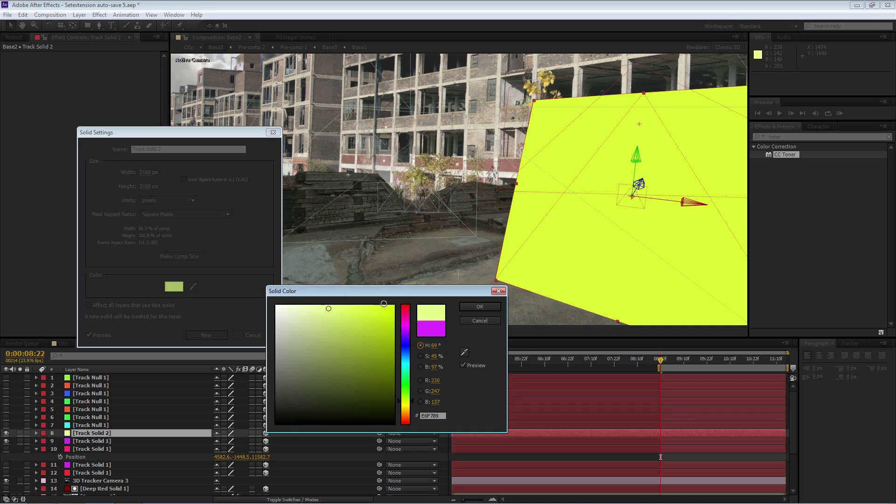
key("Return")
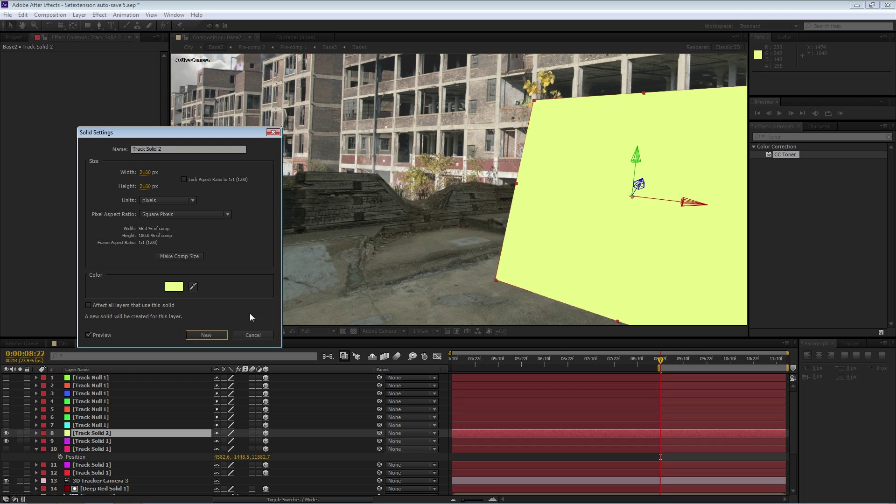
left_click(210, 335)
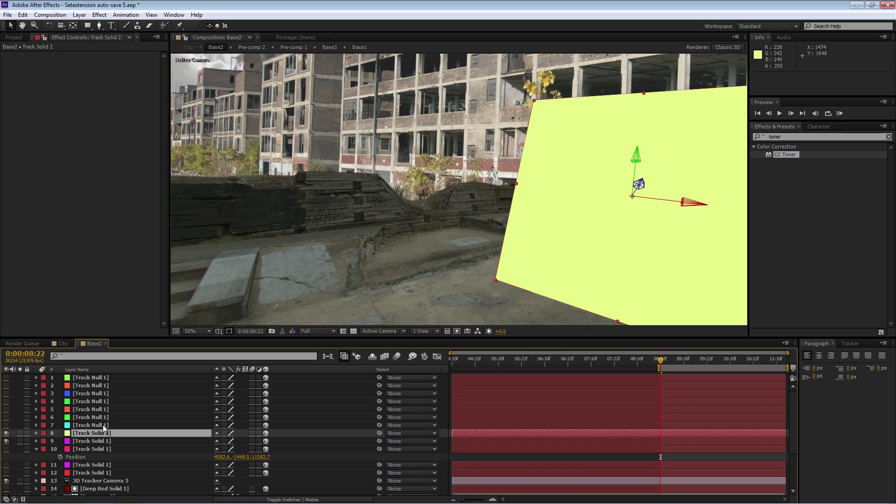
Hide Track Solid 2 and draw a Pen mask on it from beside the magenta square diagonally across the concrete ground.
left_click(99, 25)
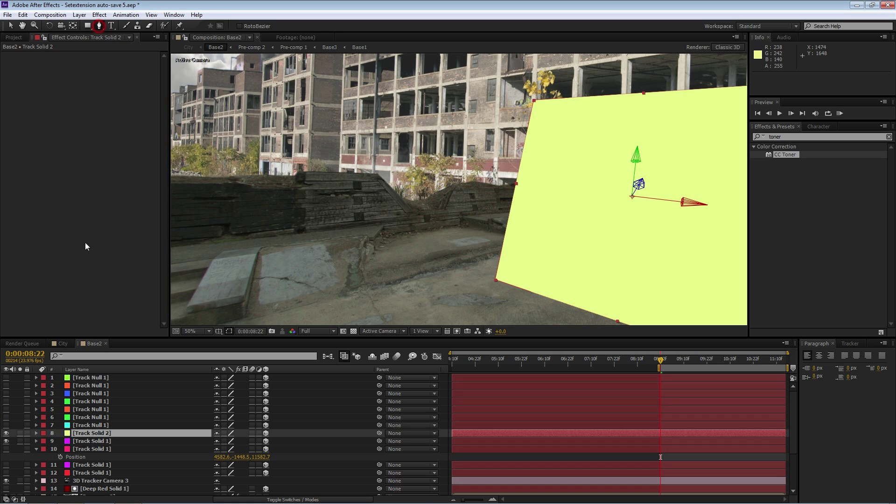
left_click(6, 433)
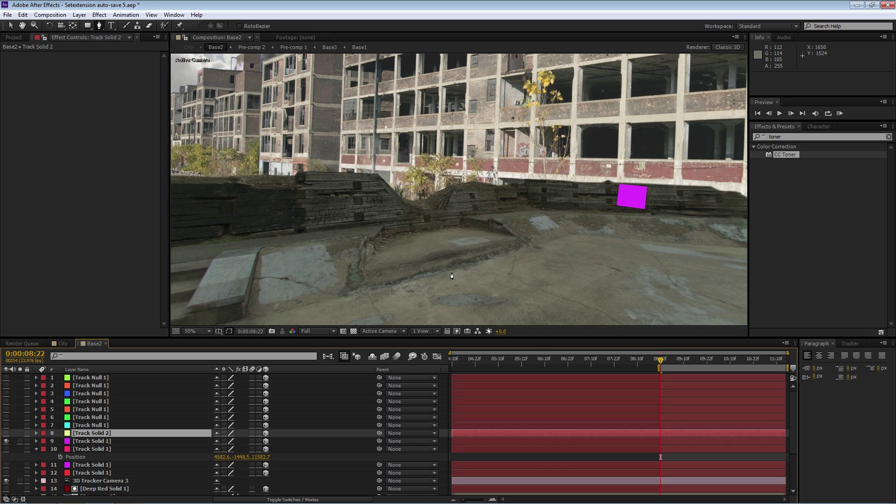
left_click(654, 183)
left_click(662, 214)
left_click(669, 218)
left_click(687, 244)
scroll(688, 246, "down", 2)
left_click(659, 245)
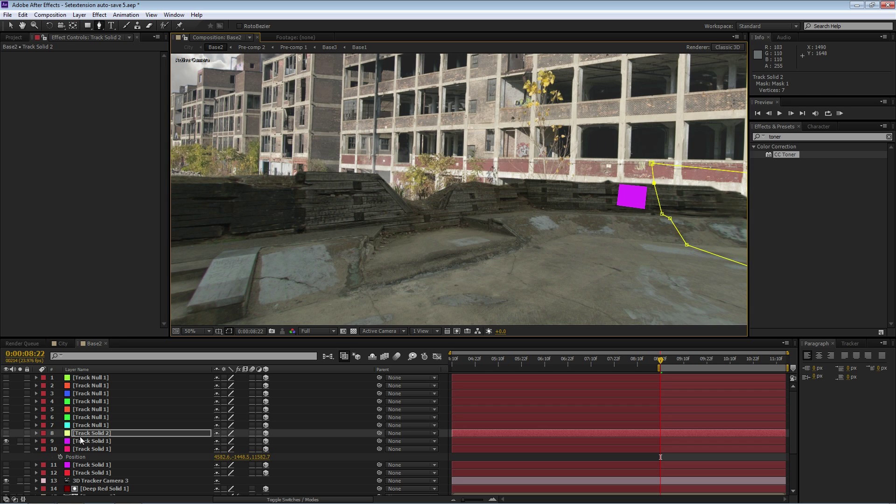
Show the masked Track Solid 2 again with its opacity at 22% and its blending mode set to Add.
key("t")
left_click_drag(218, 441, 182, 444)
left_click(6, 433)
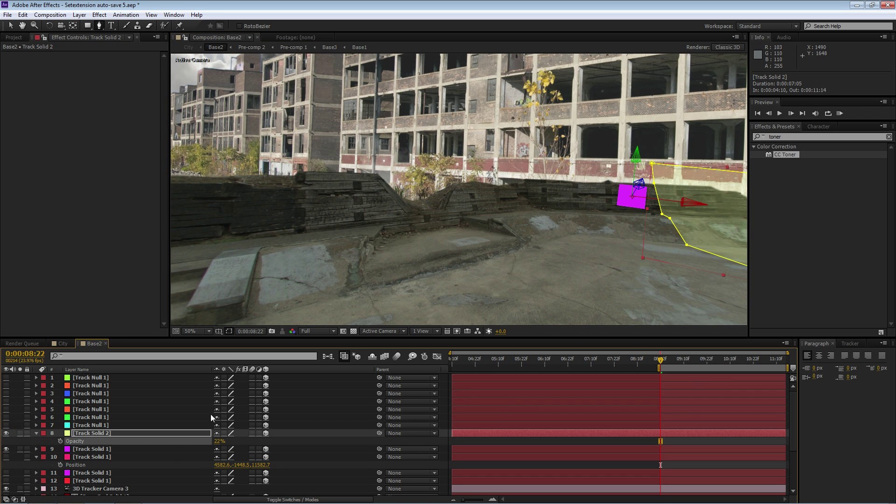
left_click(220, 499)
left_click(229, 433)
left_click(248, 118)
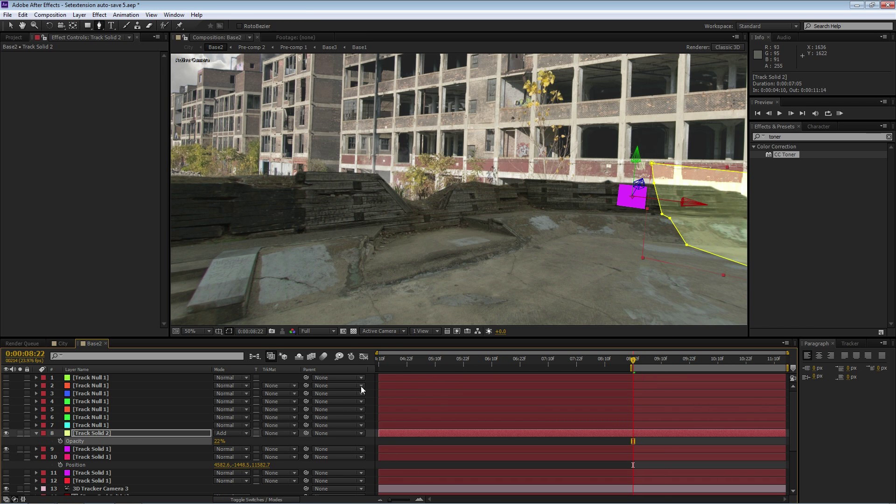
Set Track Solid 2's opacity to 53% and change its solid colour to pale yellow-green F0F7C8.
left_click_drag(540, 227, 357, 228)
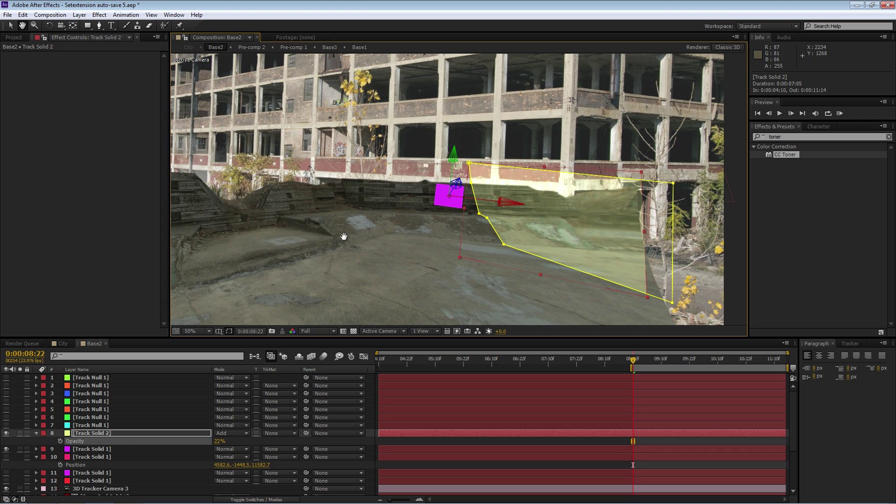
left_click(108, 434)
mouse_move(218, 442)
left_mouse_down()
mouse_move(241, 441)
mouse_move(231, 441)
left_mouse_up()
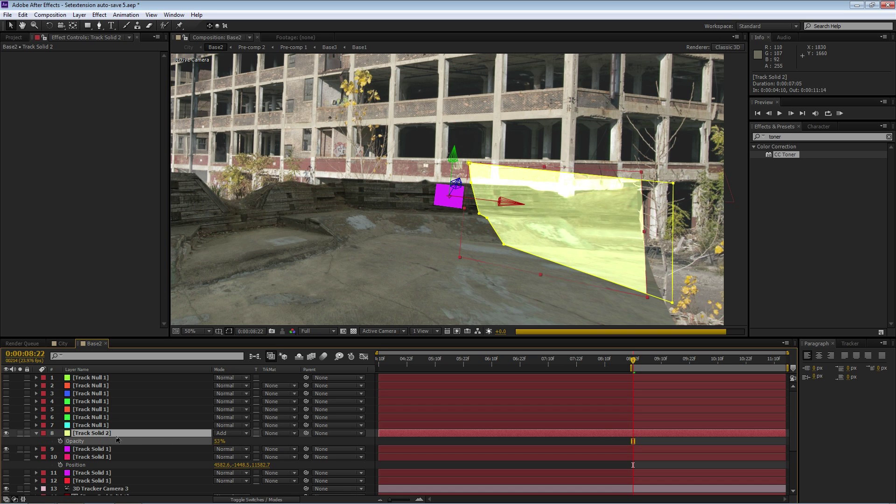
key("ctrl+shift+y")
left_click(174, 287)
left_click_drag(307, 309, 300, 309)
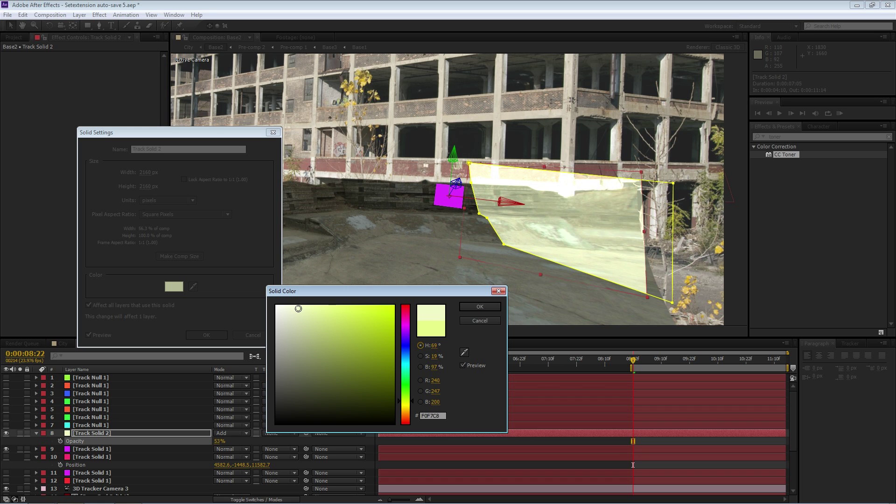
left_click(478, 308)
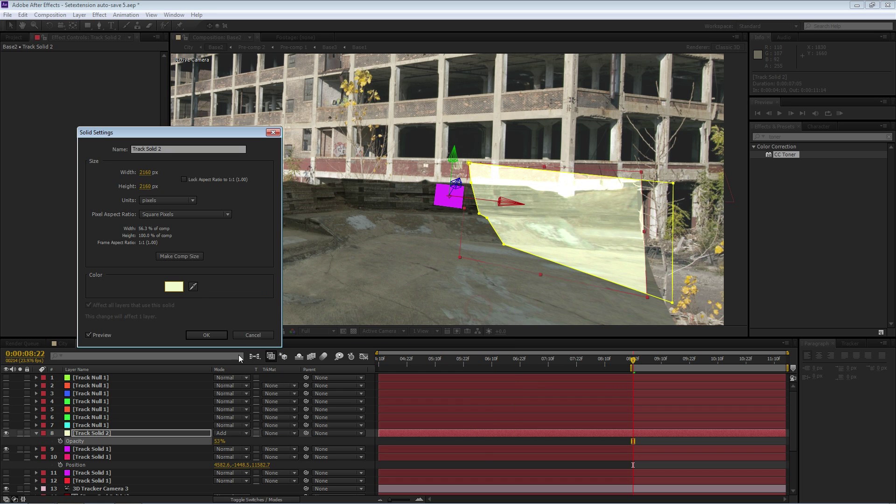
left_click(218, 333)
Feather Track Solid 2's mask by 22 pixels and collapse the layer's properties.
key("m")
key("m")
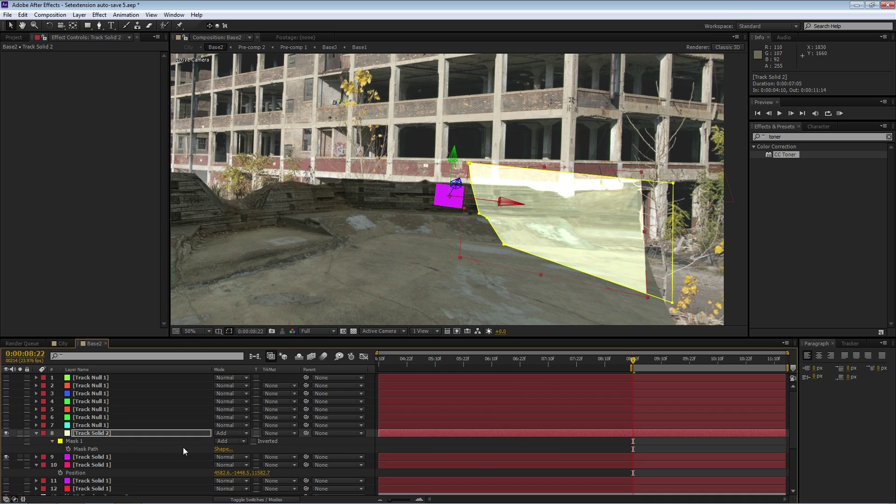
left_click(227, 457)
left_click_drag(229, 457, 238, 457)
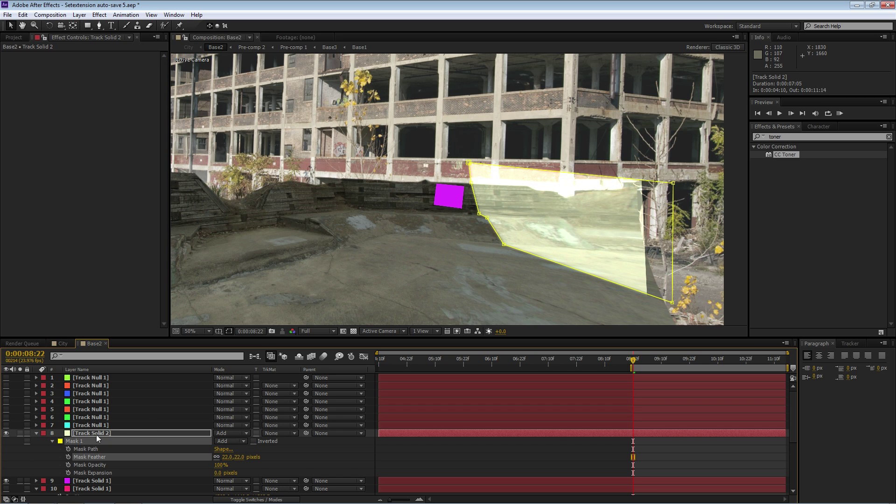
left_click(35, 434)
Duplicate the 3D Tracker Camera 3 layer.
scroll(98, 452, "down", 3)
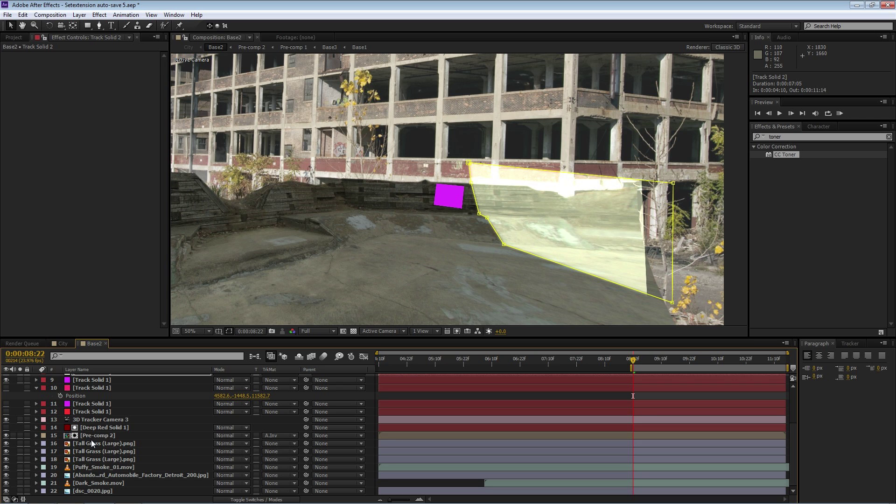
left_click(91, 436)
key("ctrl+v")
scroll(92, 451, "down", 2)
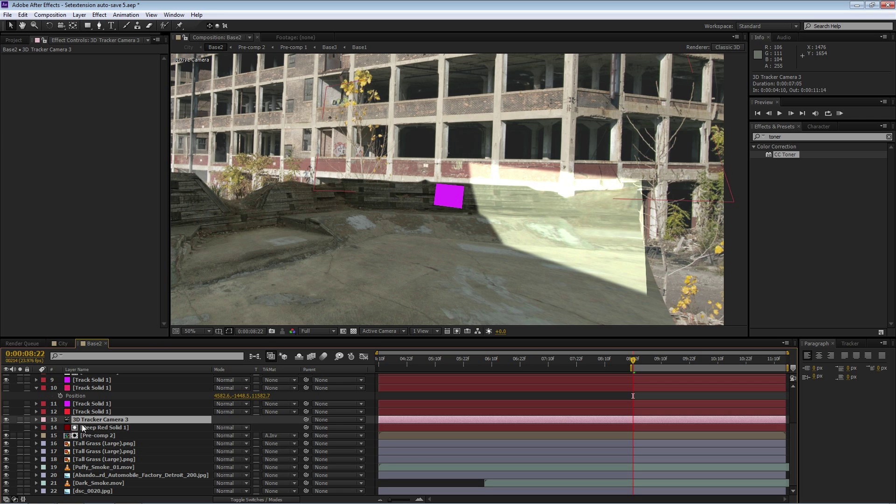
key("ctrl+d")
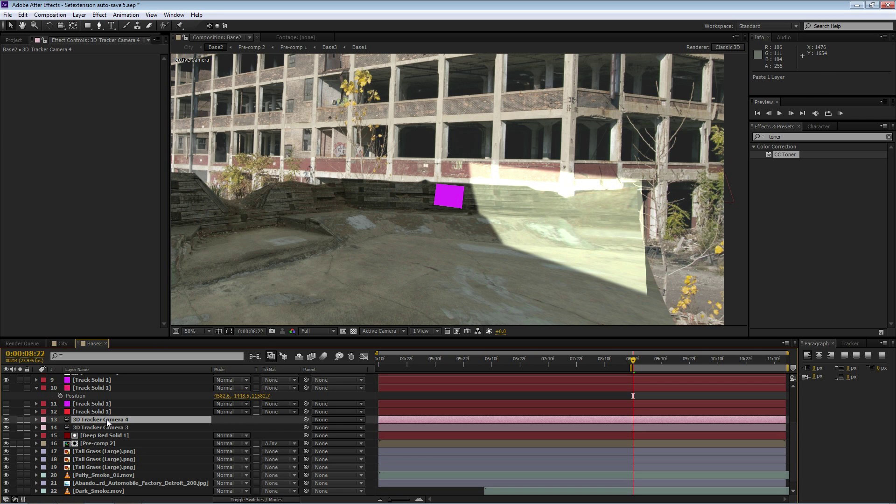
Pre-compose 3D Tracker Camera 3, Deep Red Solid 1 and Pre-comp 2 together as Pre-comp 3, moving all attributes.
left_click(106, 425)
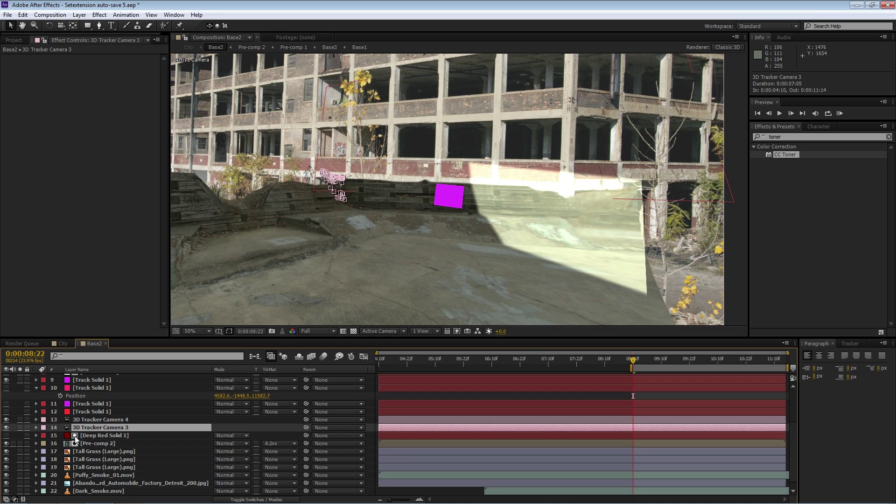
left_click(94, 436, "shift")
left_click(96, 444, "shift")
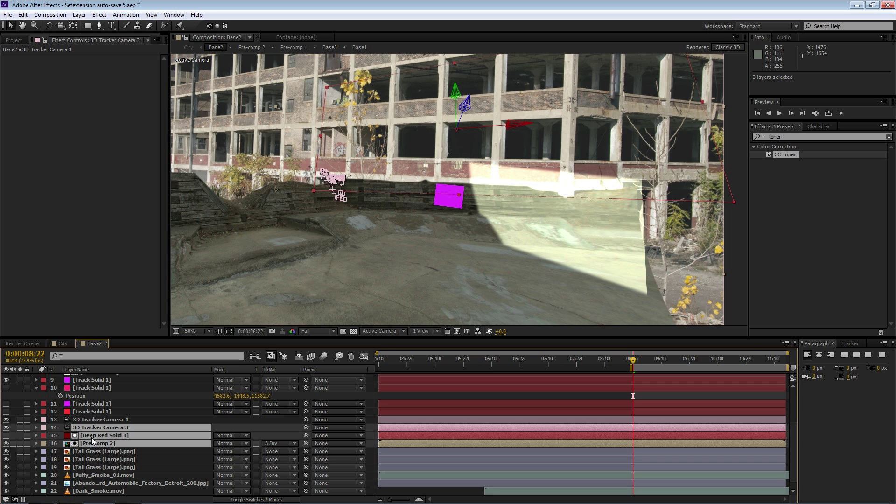
key("ctrl+shift+c")
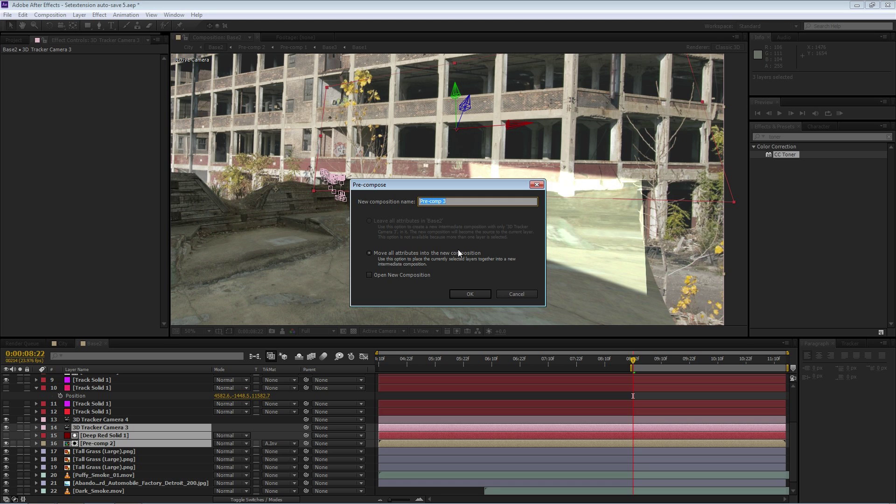
left_click(469, 293)
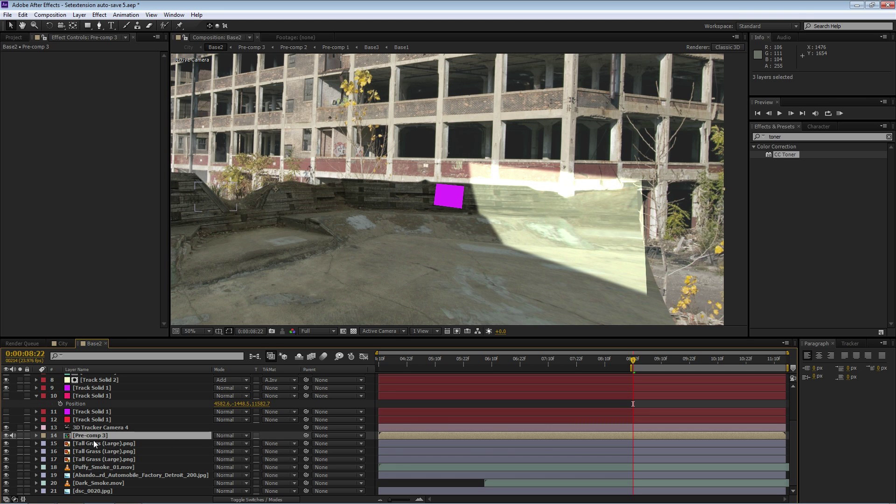
Mute and duplicate Pre-comp 3, place the copy directly above Track Solid 2, and use it as that solid's Alpha track matte.
left_click(98, 436)
left_click(16, 435)
key("ctrl+v")
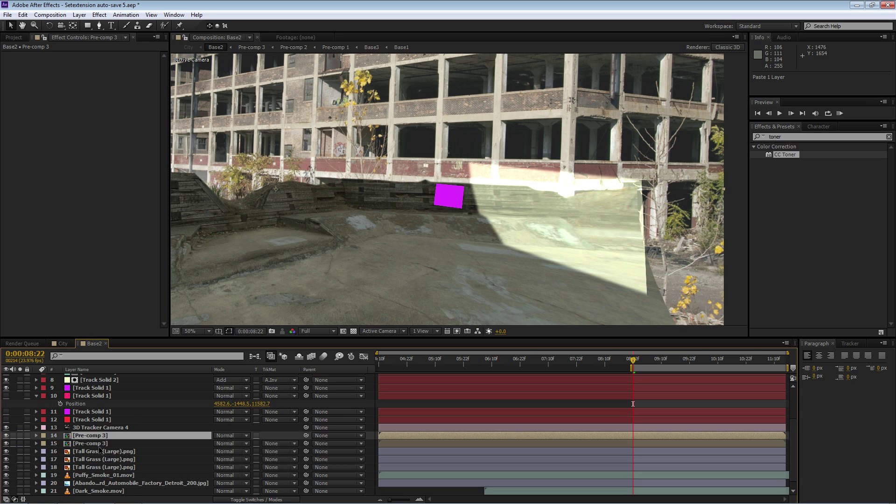
left_click_drag(93, 466, 95, 404)
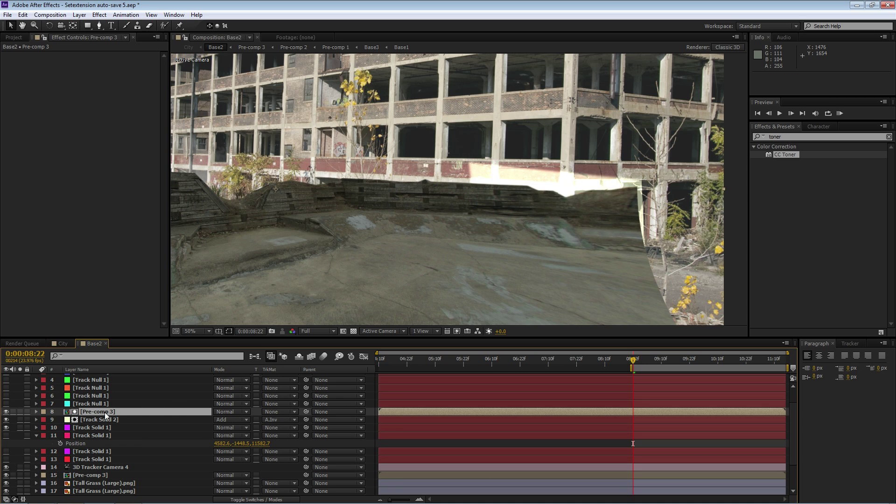
left_click(280, 419)
left_click(285, 443)
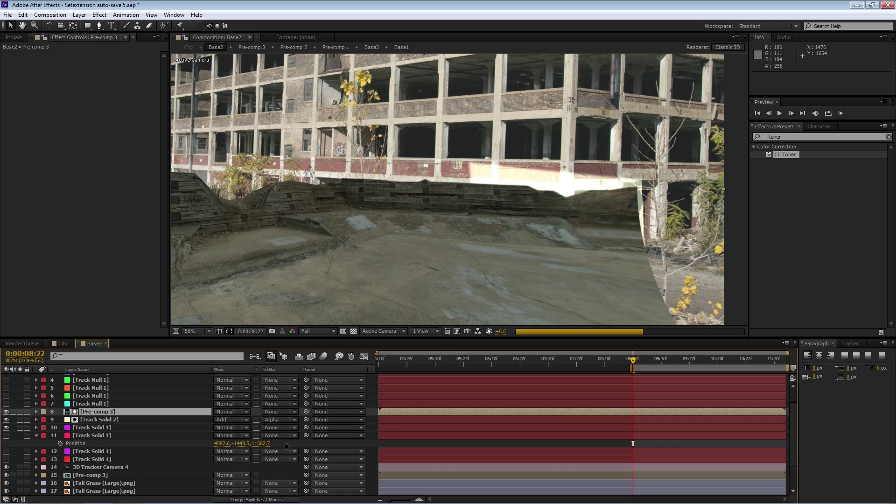
Set the opacity of the matted Track Solid 2 to 25%.
left_click(136, 419)
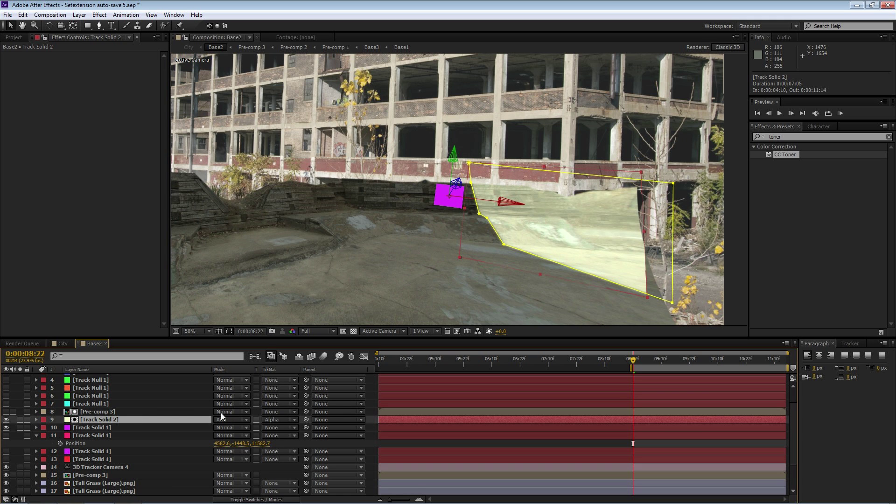
key("t")
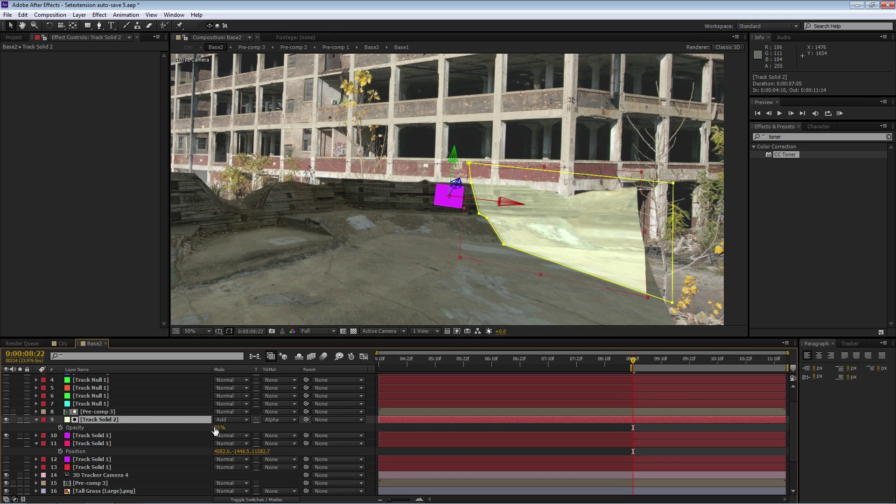
left_click_drag(215, 429, 202, 429)
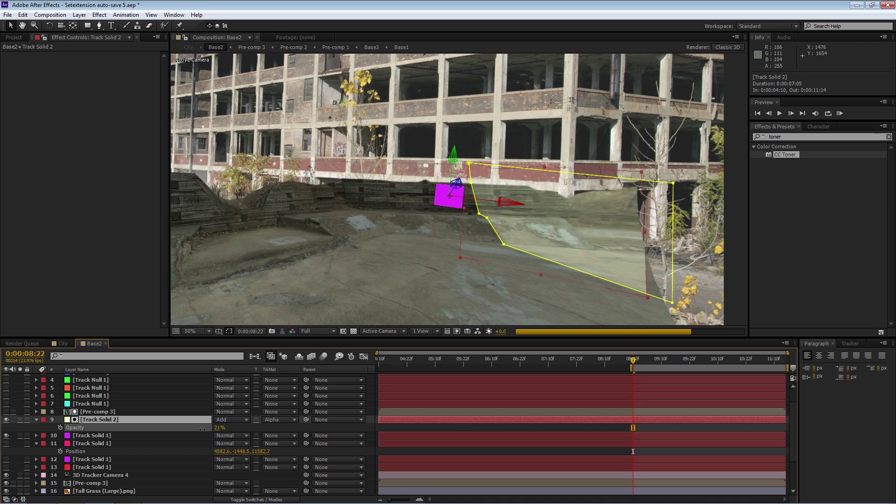
left_click_drag(202, 429, 188, 434)
left_click(113, 419)
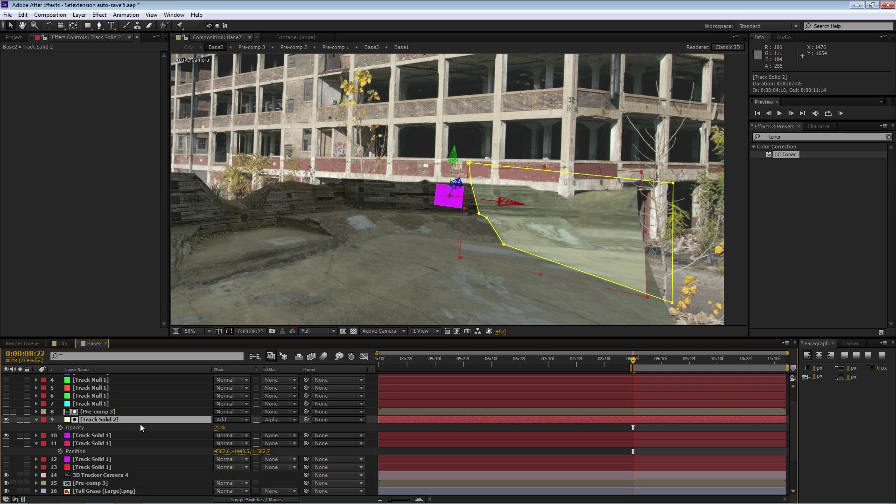
Change Track Solid 2's solid colour to near white and hide the magenta Track Solid 1.
key("ctrl+shift+y")
left_click(175, 286)
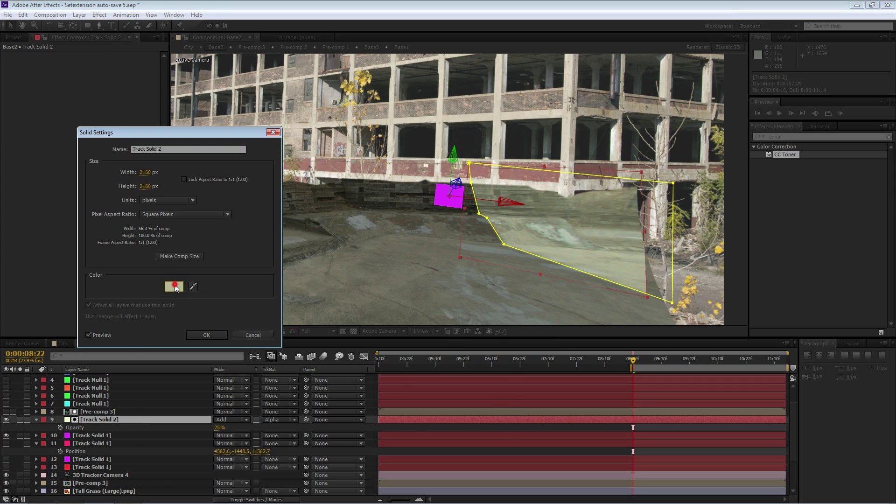
left_click(281, 306)
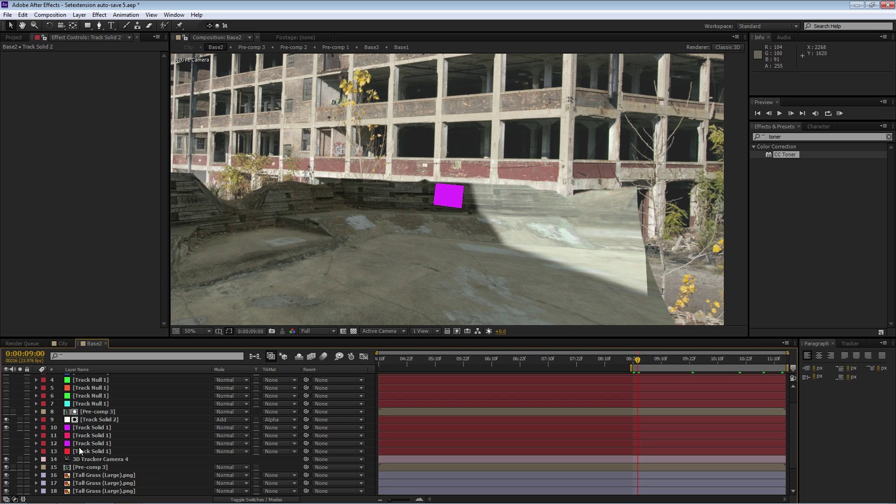
left_click(7, 427)
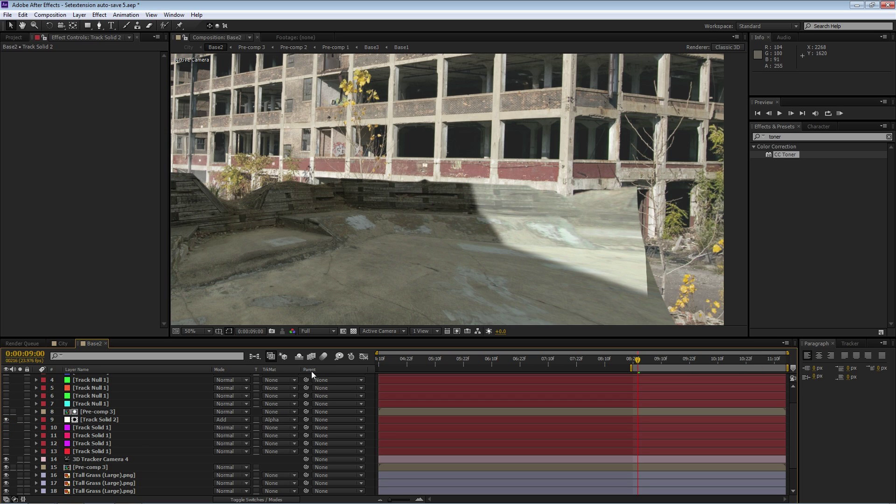
Enable time remapping on Dark_Smoke.mov and add Time Remap keyframes at 0:00:08:22 and 0:00:10:11.
scroll(107, 401, "down", 2)
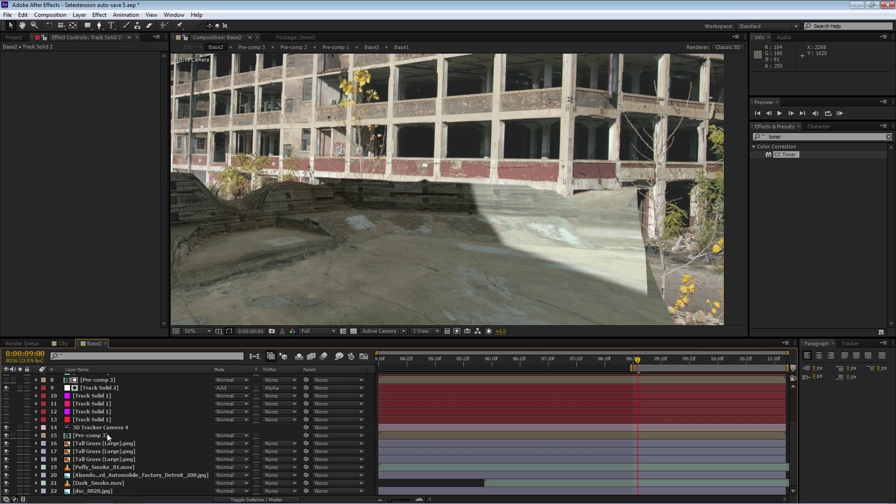
left_click(94, 483)
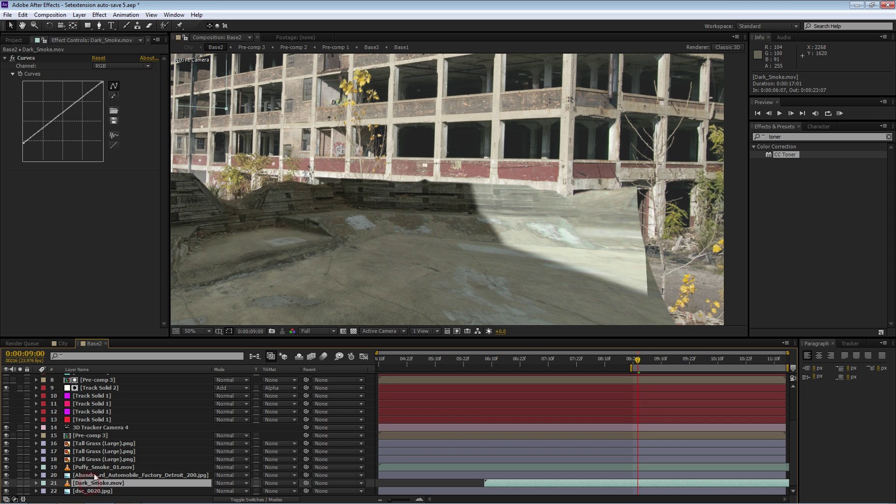
right_click(102, 485)
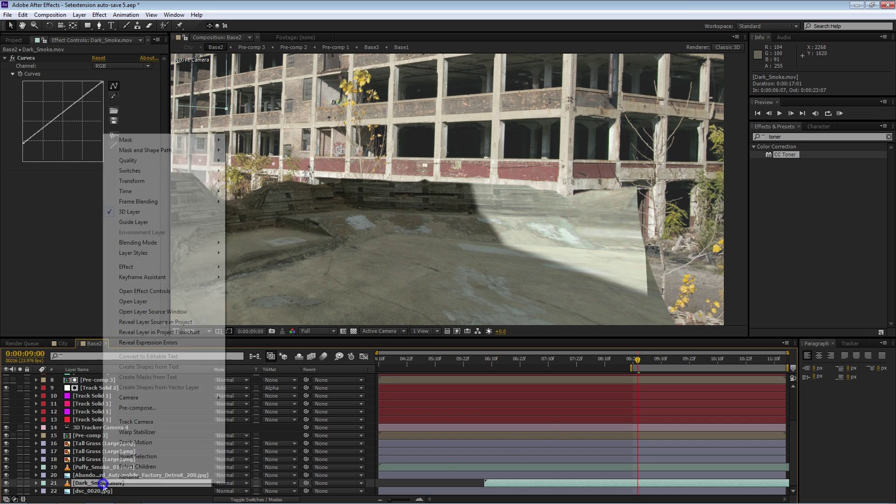
mouse_move(164, 192)
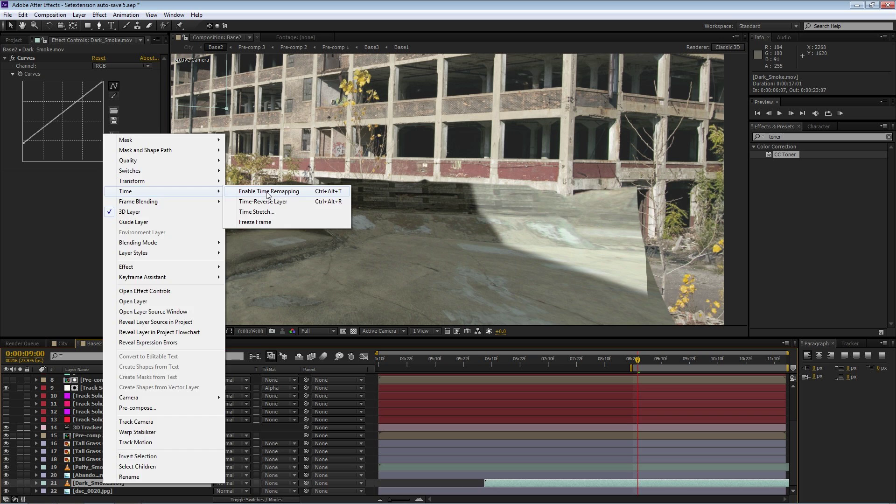
left_click(268, 195)
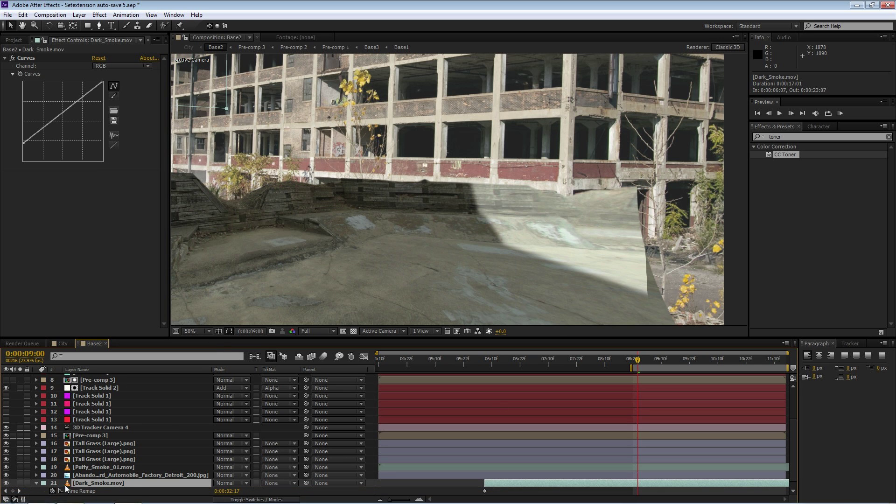
left_click(633, 364)
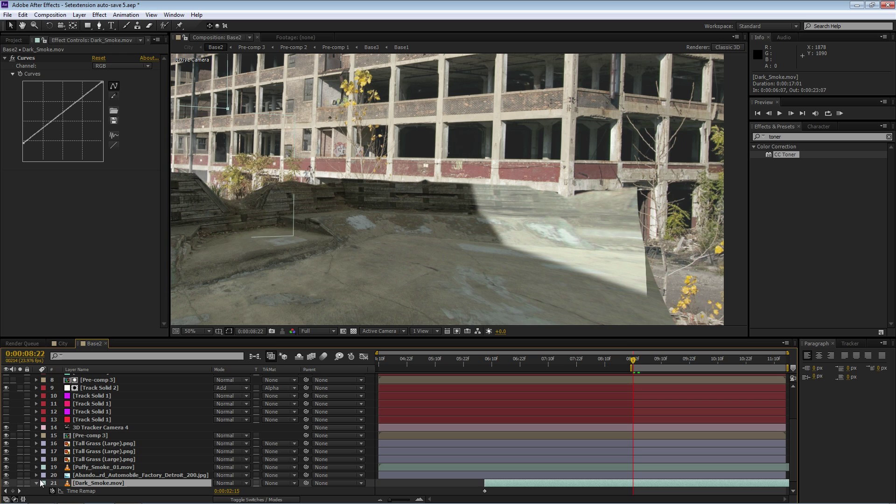
left_click(9, 491)
left_click(721, 363)
left_click(13, 491)
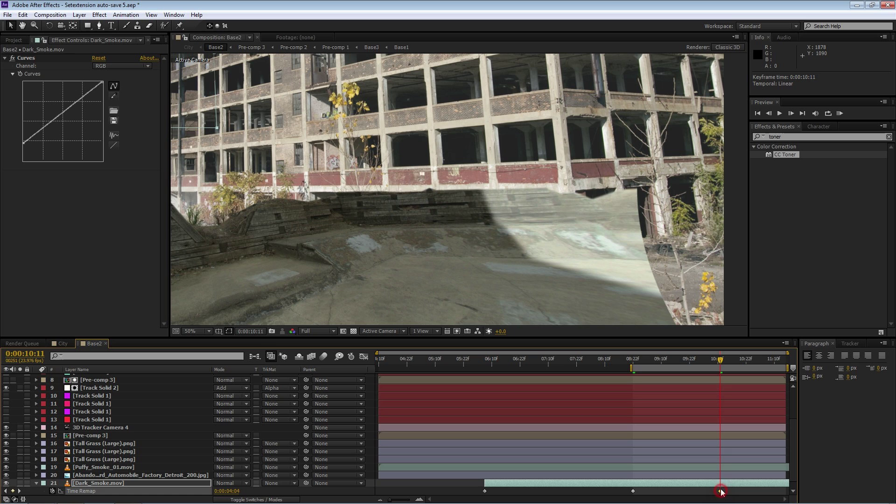
Move the last Time Remap keyframe of Dark_Smoke.mov to 0:00:11:15 and enable frame blending for the layer and the composition.
left_click_drag(721, 491, 785, 491)
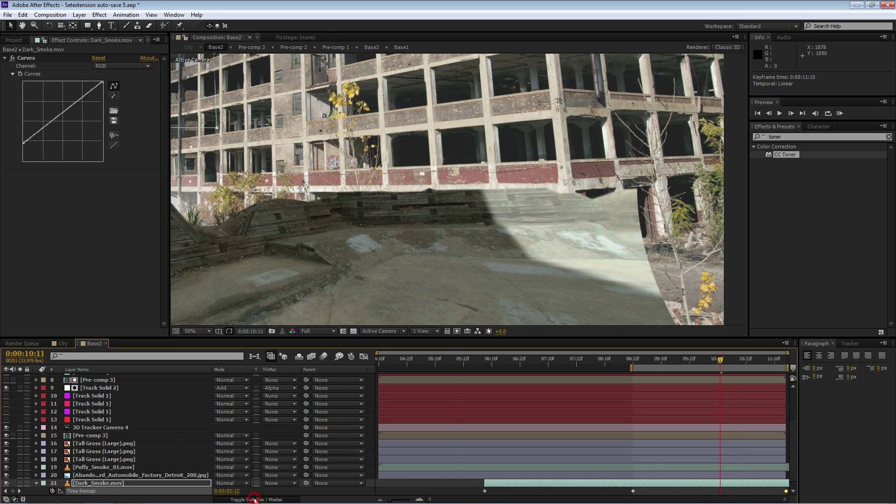
left_click(254, 499)
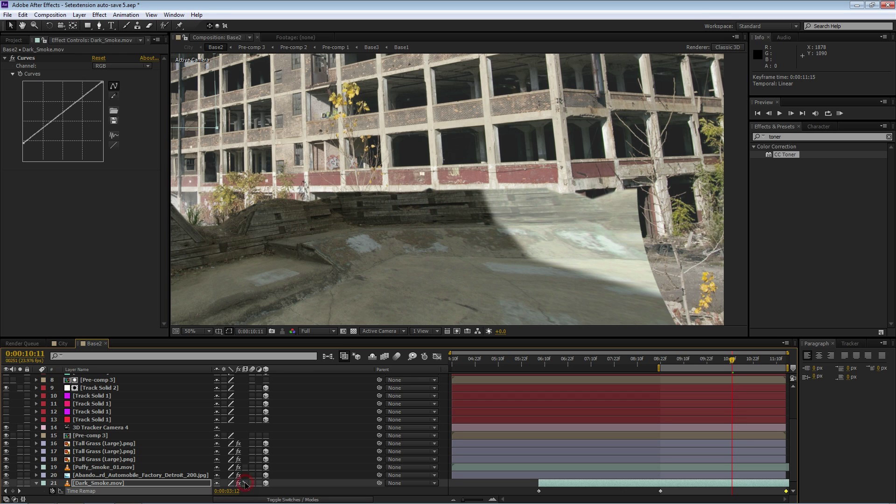
left_click(244, 483)
left_click(385, 357)
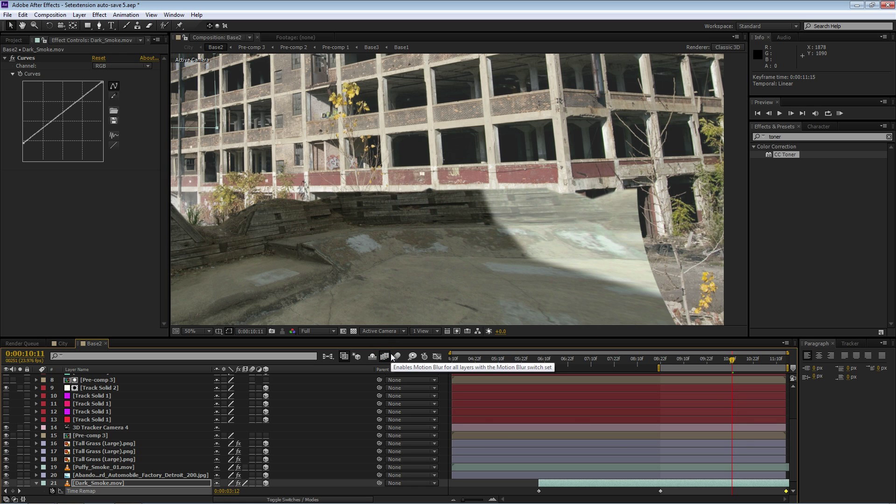
scroll(289, 209, "down", 2)
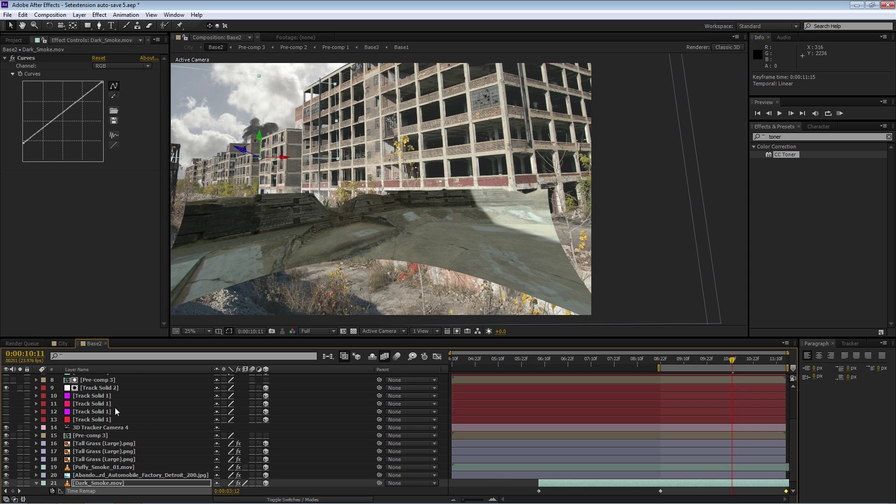
Create a new adjustment layer above Base2 in the City composition.
left_click(62, 343)
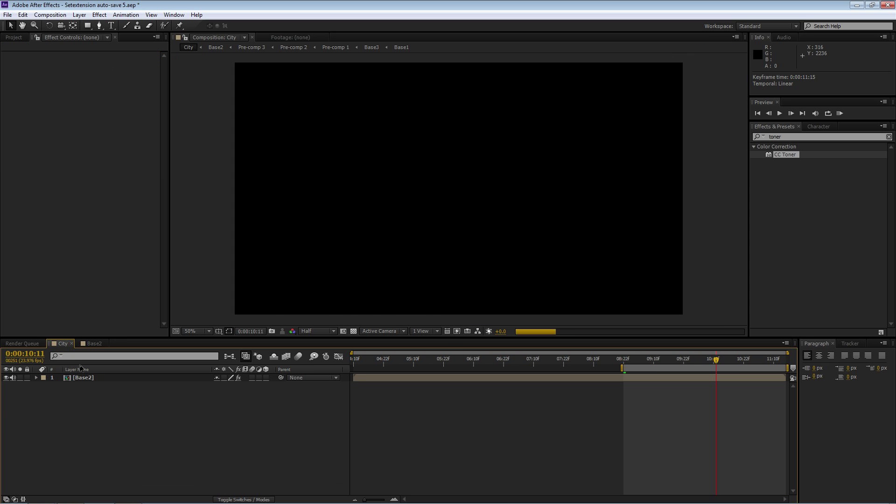
left_click(86, 393)
left_click(83, 16)
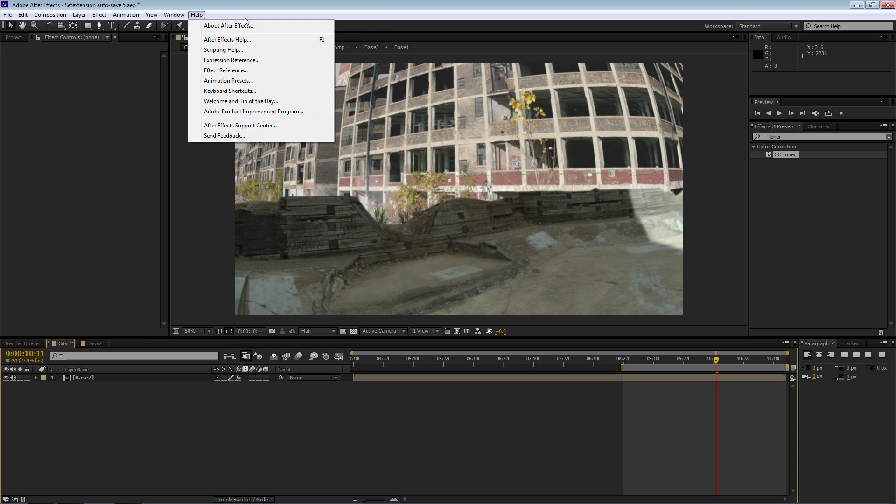
mouse_move(225, 28)
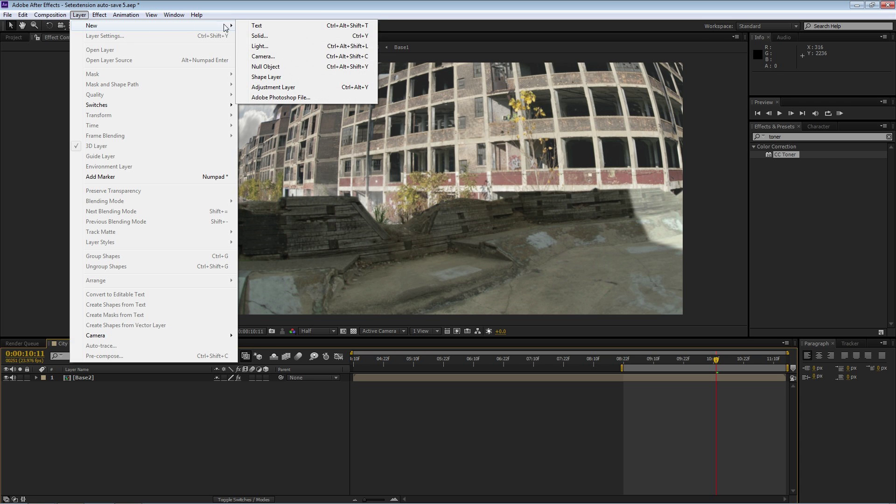
left_click(272, 86)
Find the Stylize Glow effect and apply it to the adjustment layer.
left_click(752, 138)
type("Glow")
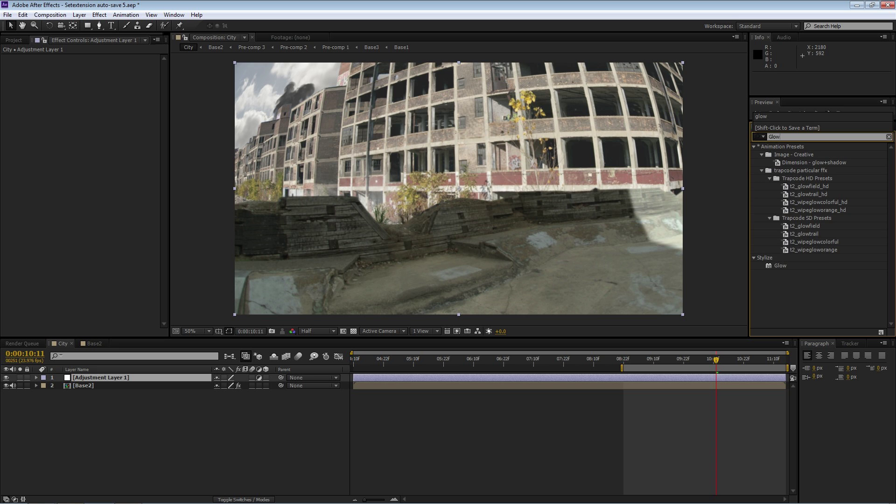
left_click_drag(782, 265, 95, 381)
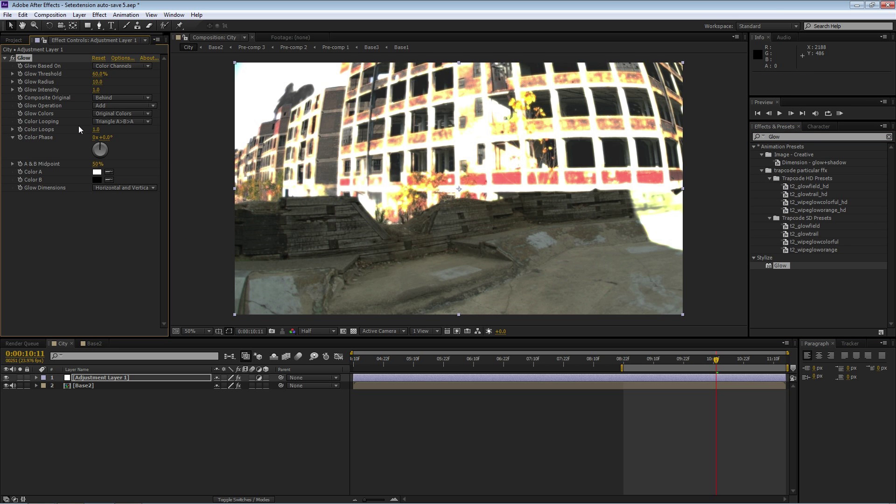
Set the Glow to A & B Colors with Color B white (FFFFFF), threshold 86.7%, radius 143 and intensity 0.8.
left_click(108, 114)
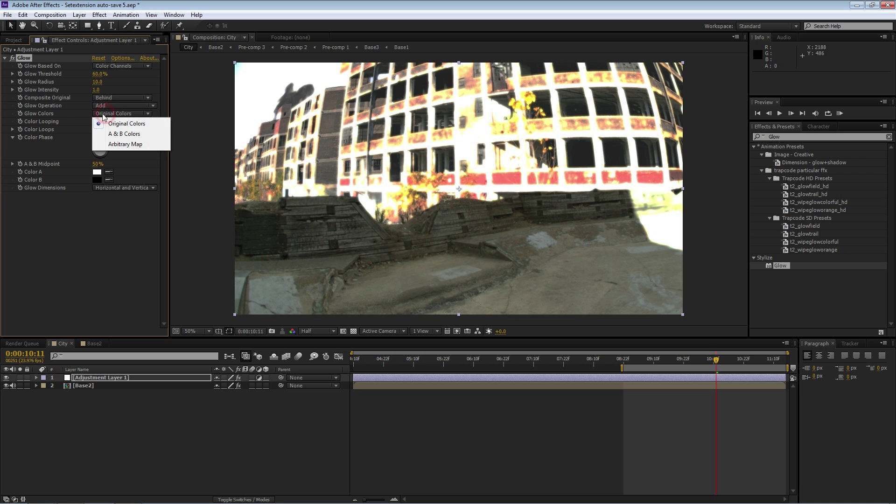
left_click(122, 133)
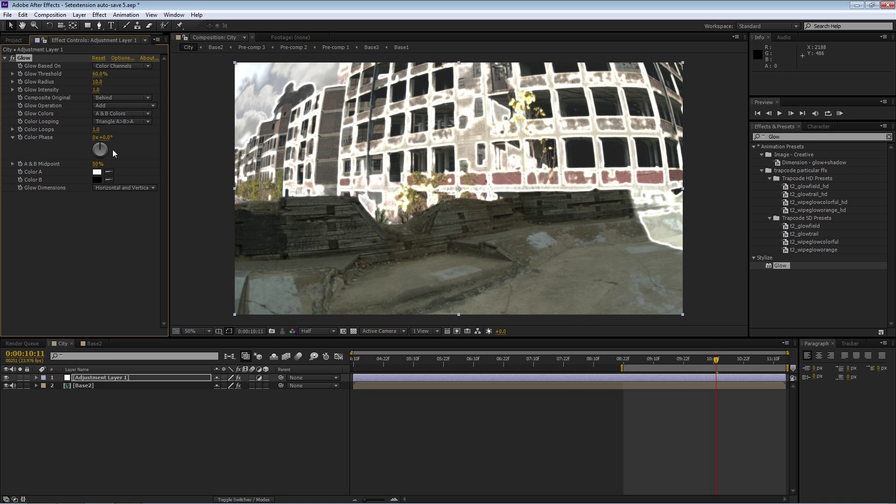
left_click(97, 181)
left_click(276, 306)
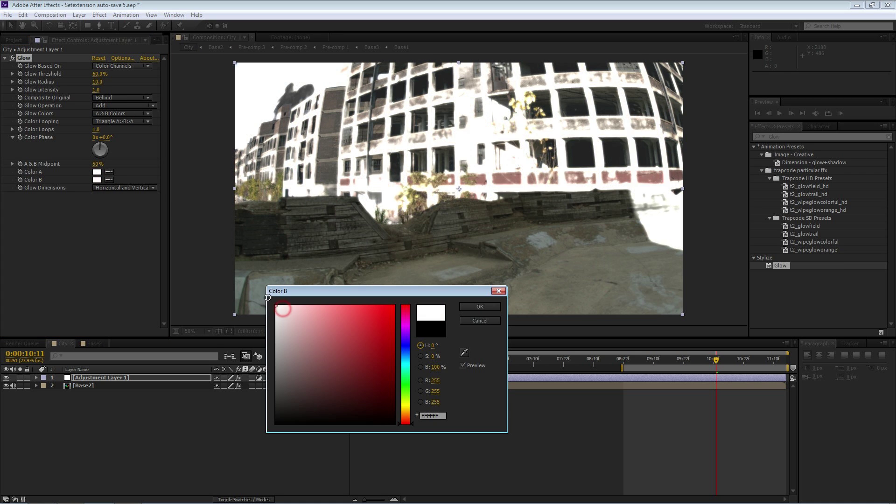
left_click(479, 306)
left_click_drag(99, 74, 186, 99)
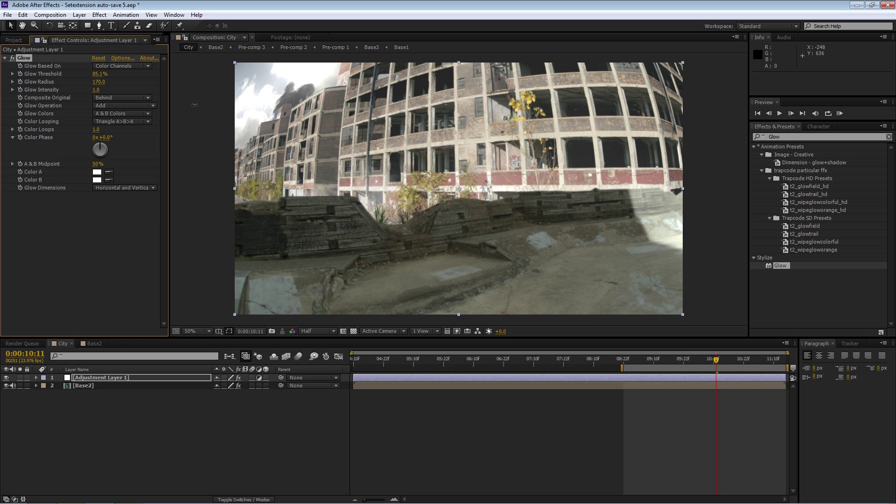
left_click_drag(98, 73, 140, 91)
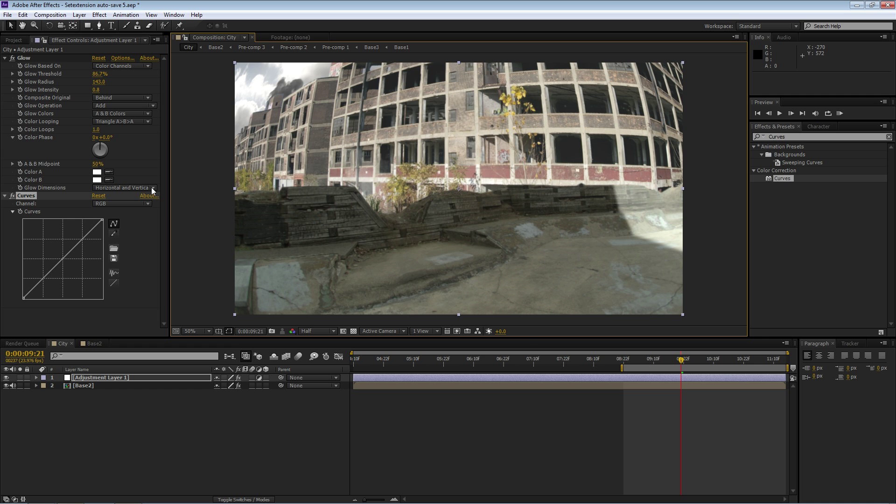
Darken the shadows and midtones with the adjustment layer's RGB Curves, and scrub through the shot to check the grade.
left_click_drag(53, 270, 40, 292)
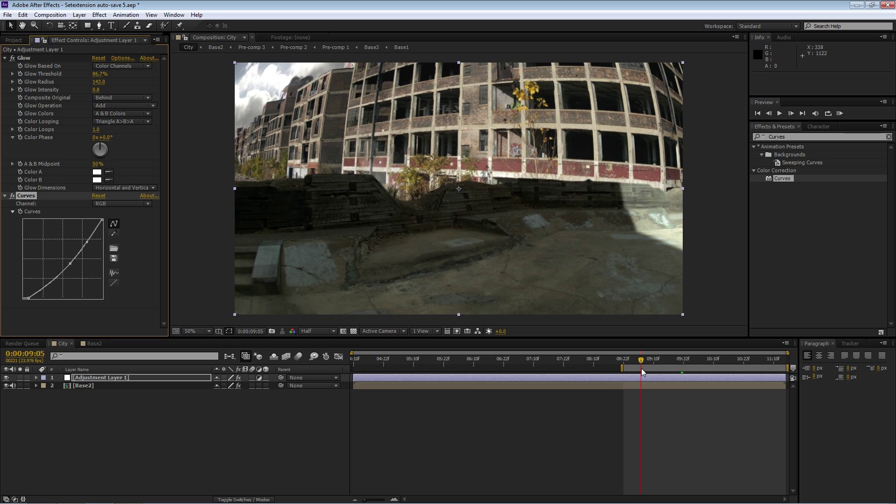
left_click_drag(643, 372, 663, 360)
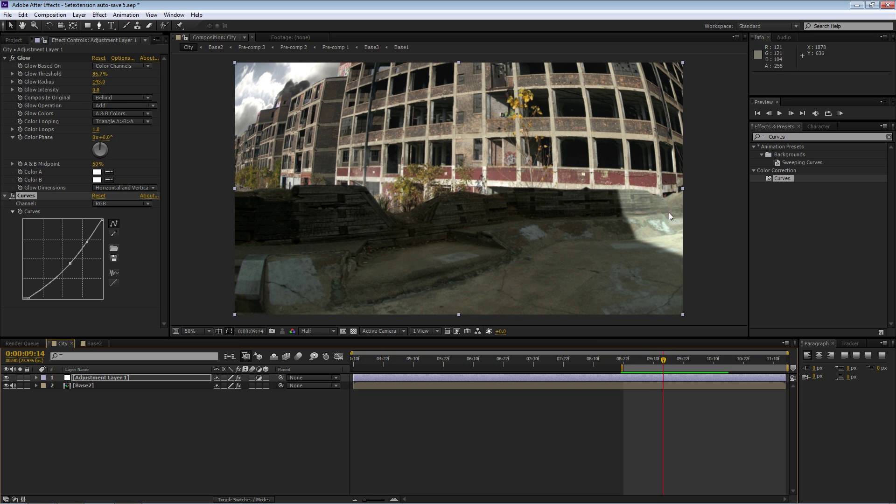
left_click_drag(668, 358, 749, 368)
left_click_drag(715, 369, 625, 369)
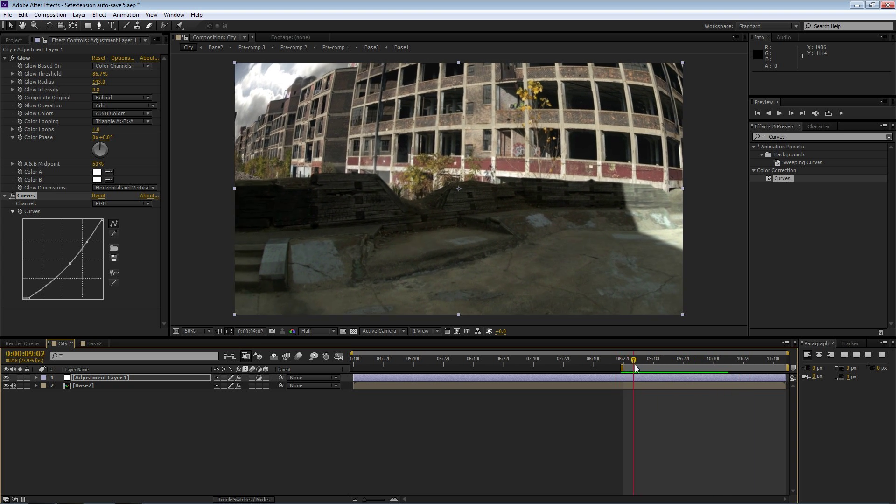